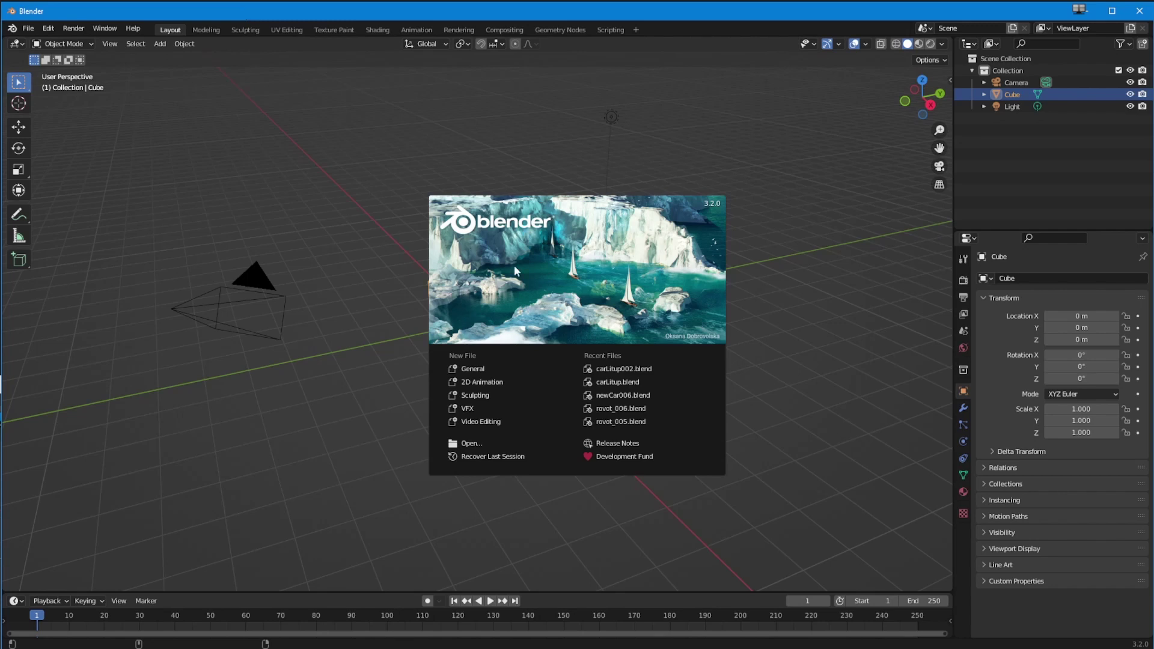
Open the recent file carLitup002.blend and display the car scene in rendered viewport shading
click(622, 369)
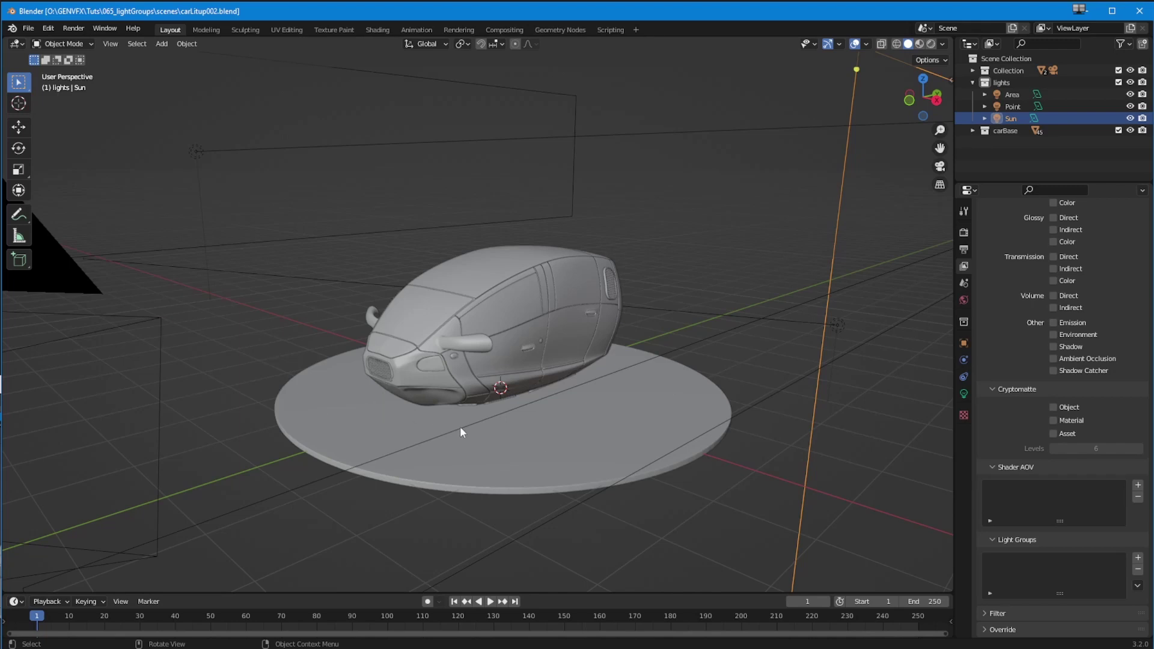
scroll(410, 401, up, 8)
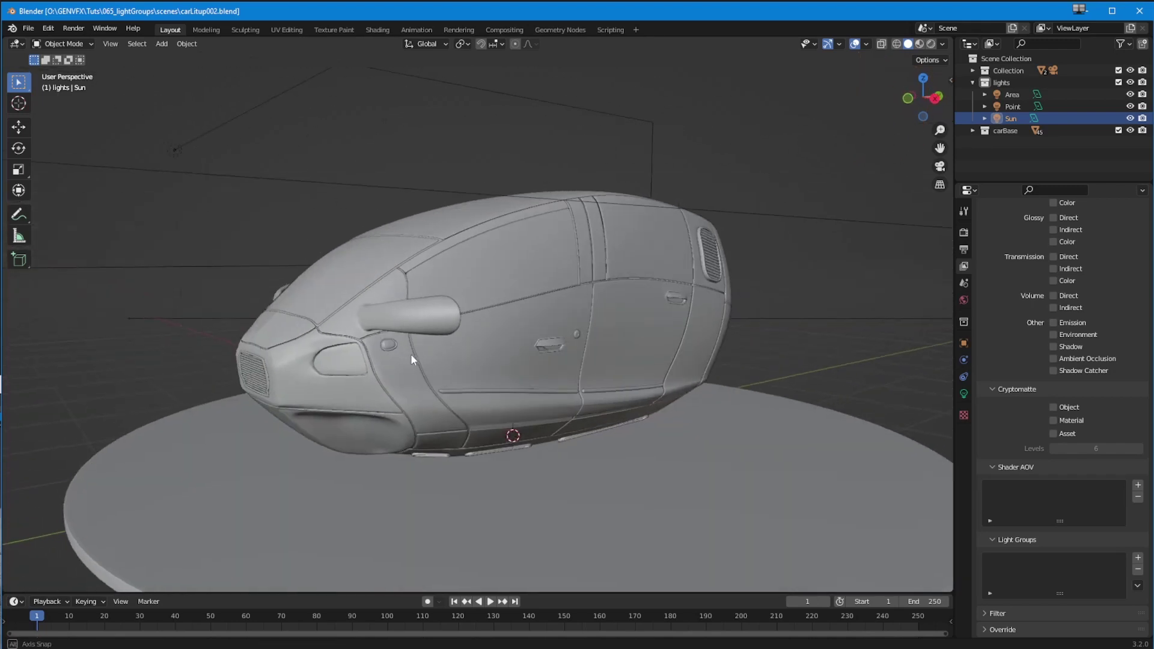
mouse_move(410, 357)
middle_down()
mouse_move(412, 342)
mouse_move(415, 354)
middle_up()
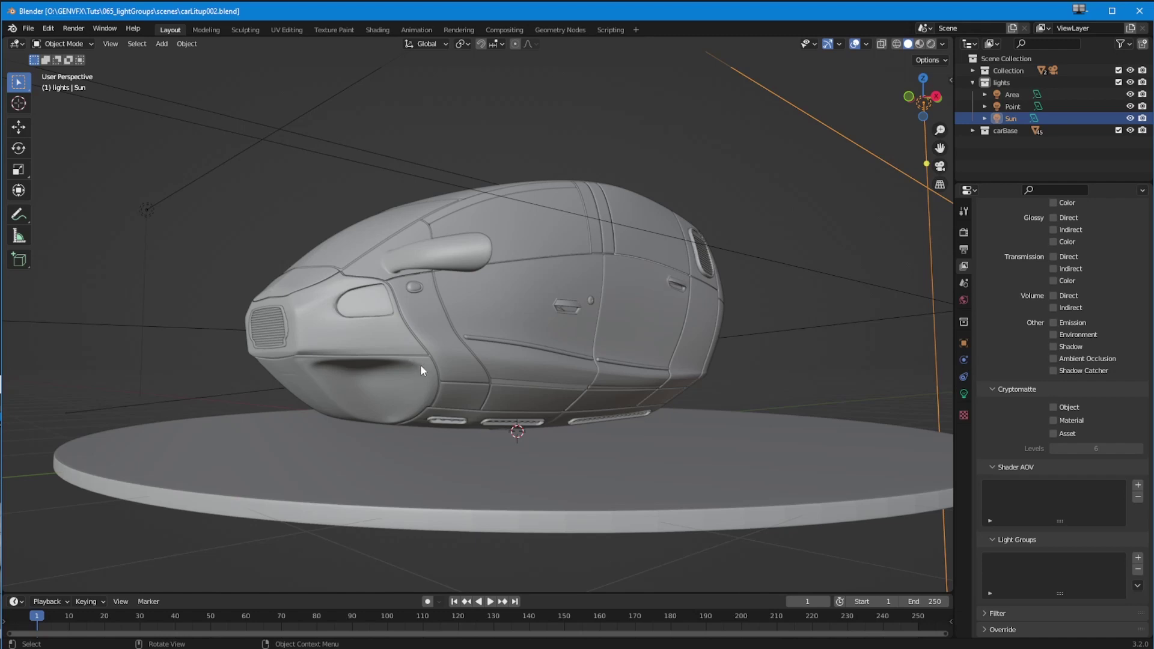
click(931, 44)
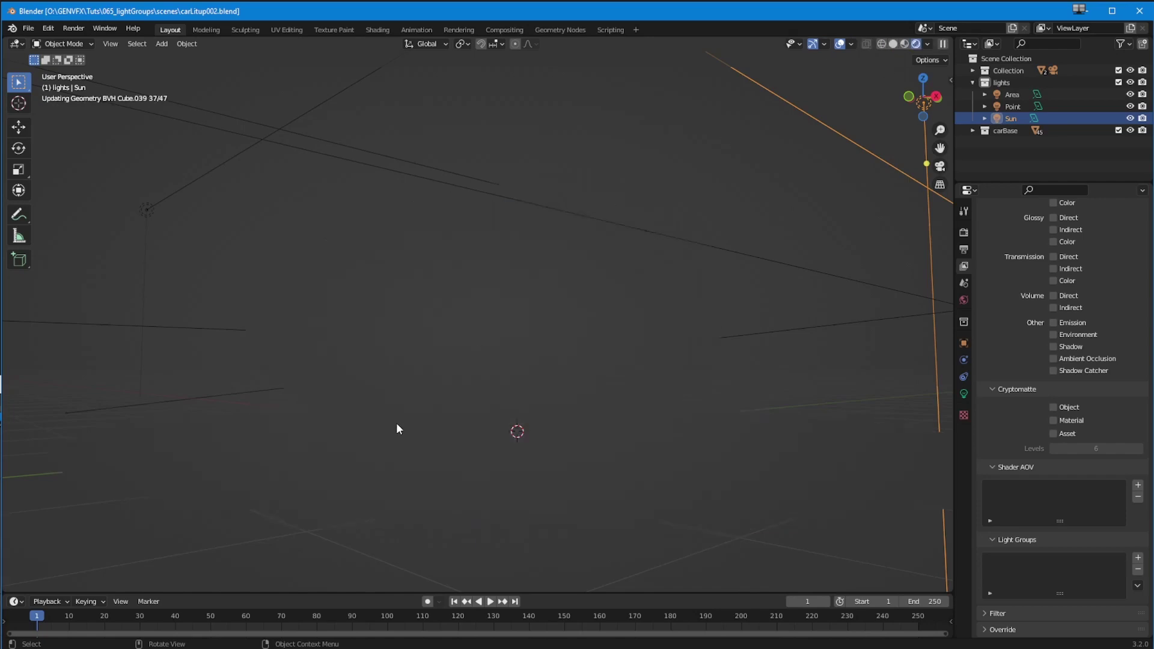
middle_drag(285, 332, 381, 460)
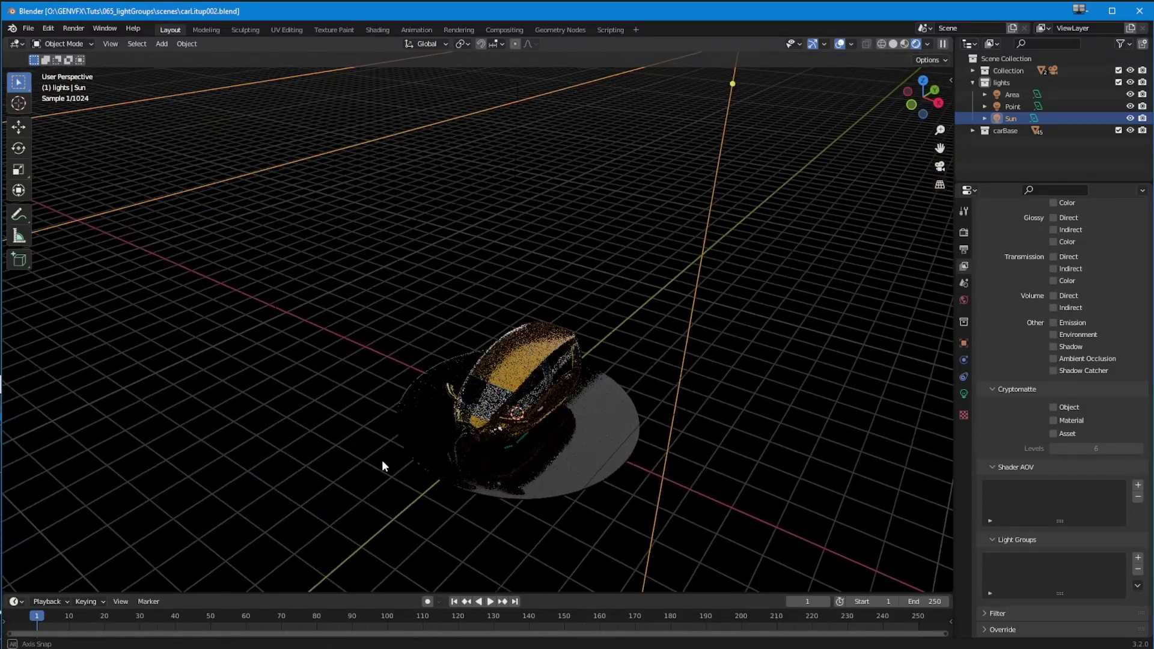
Enable the Transparent film option in the render settings, and collapse the Film and Sampling sections
click(964, 233)
click(985, 549)
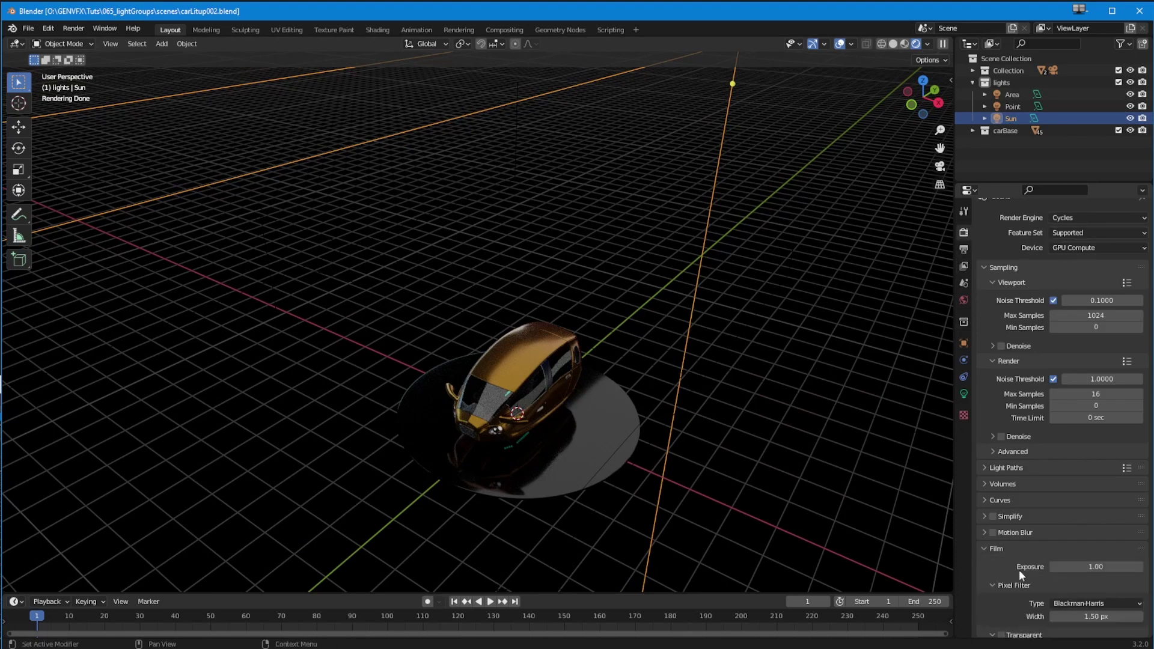
scroll(1021, 559, down, 3)
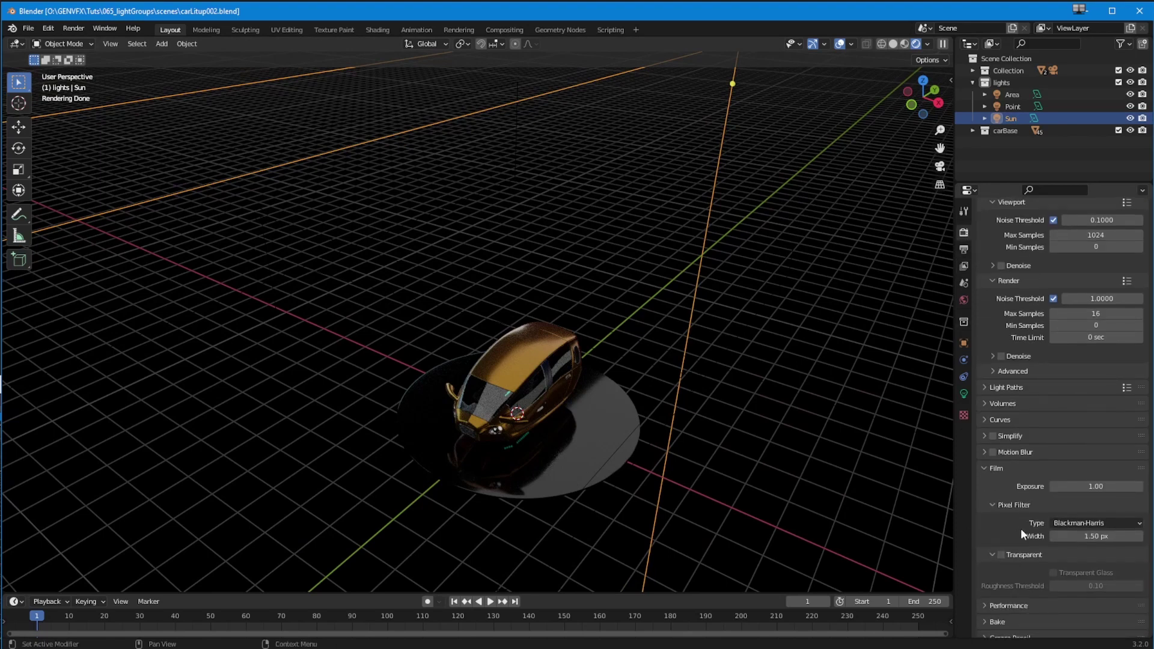
click(1000, 554)
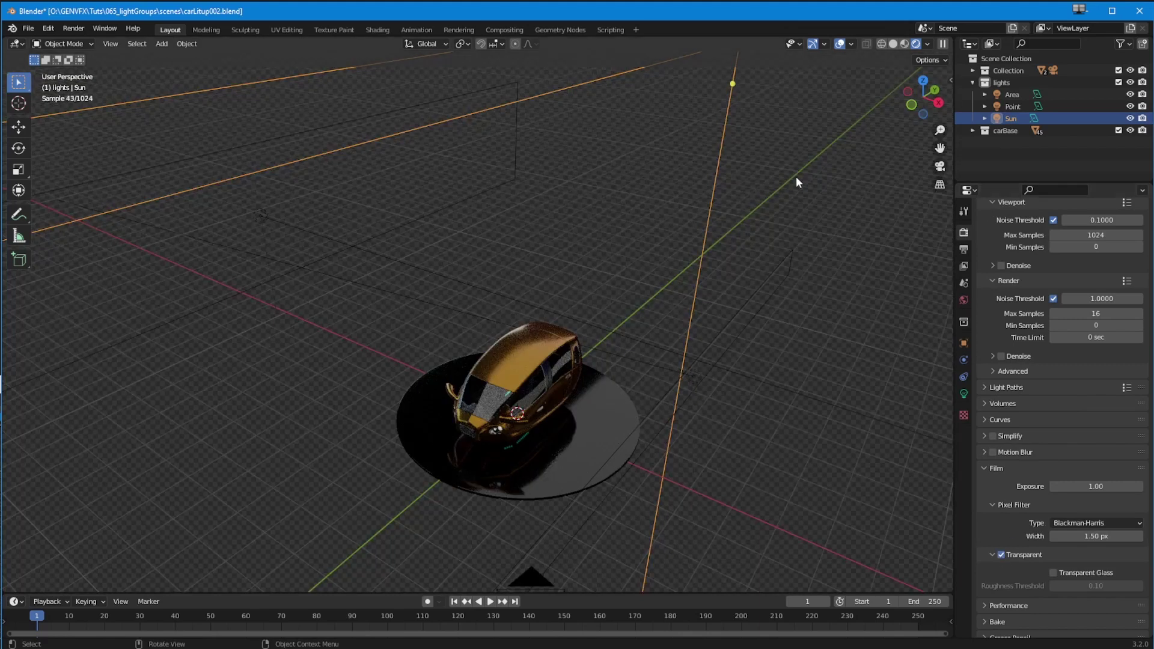
middle_drag(319, 437, 334, 360)
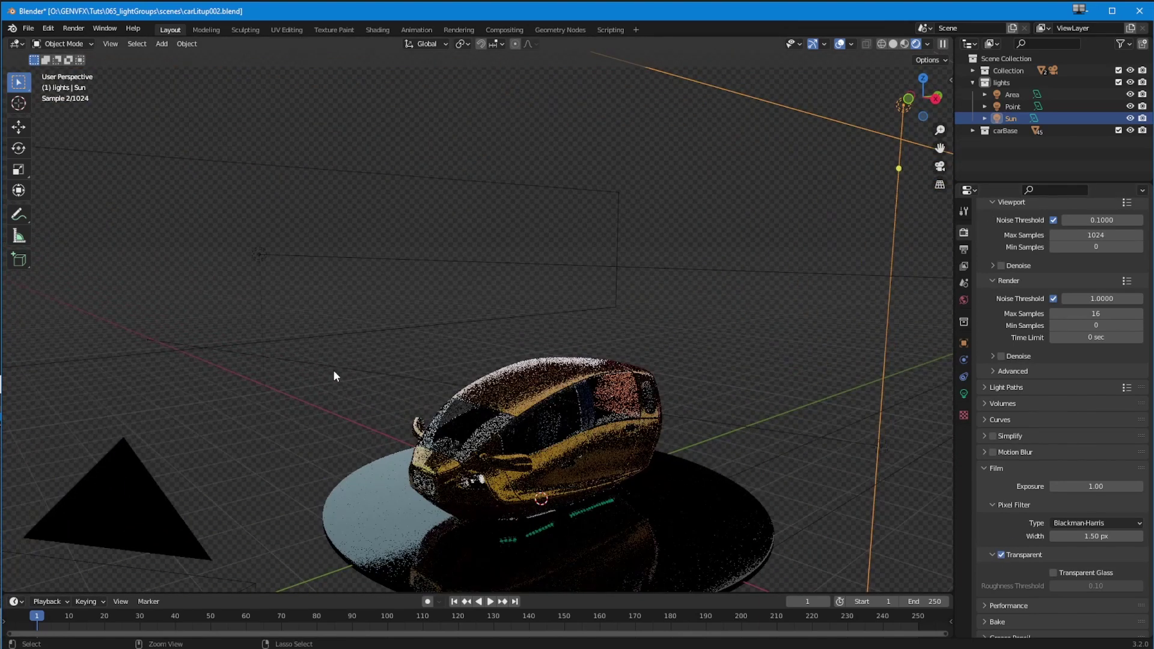
click(982, 474)
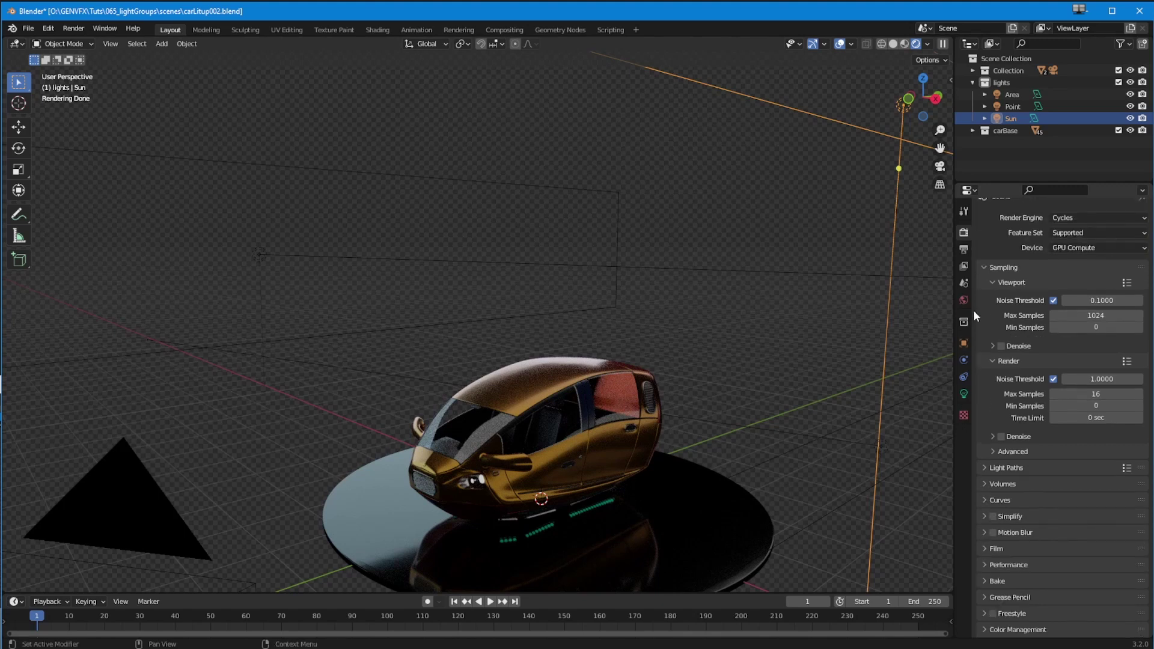
click(985, 271)
Rename both the Point light and the Sun light in the lights collection as area
middle_drag(369, 320, 352, 394)
click(376, 227)
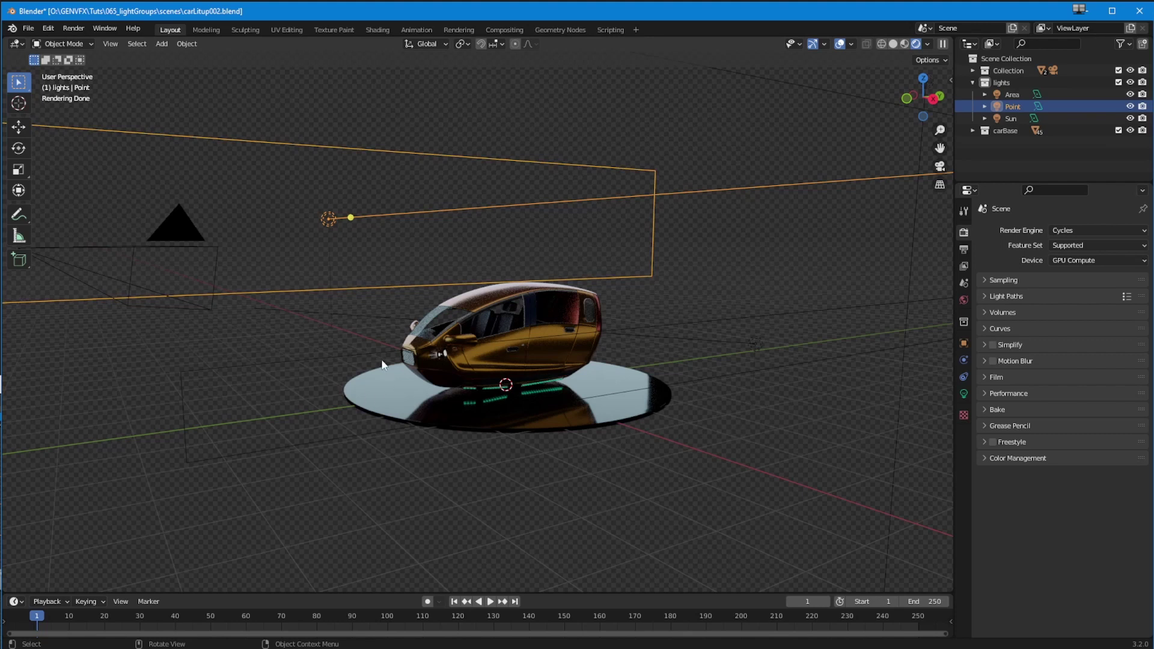
double_click(1010, 105)
text(area)
key(Return)
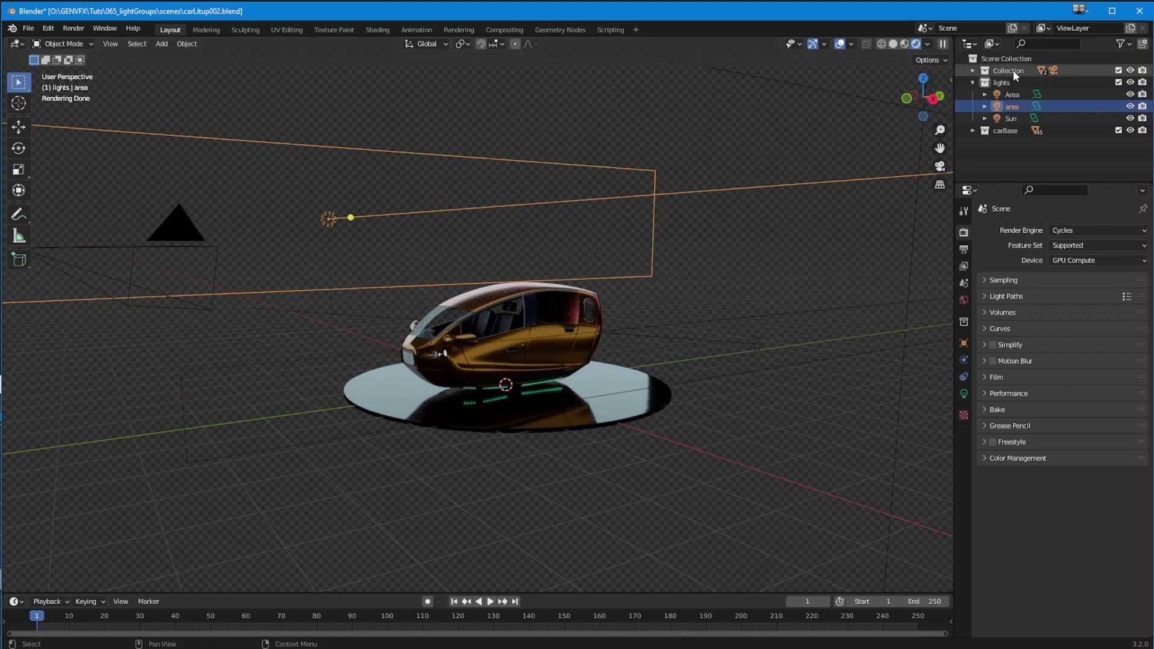
double_click(1010, 118)
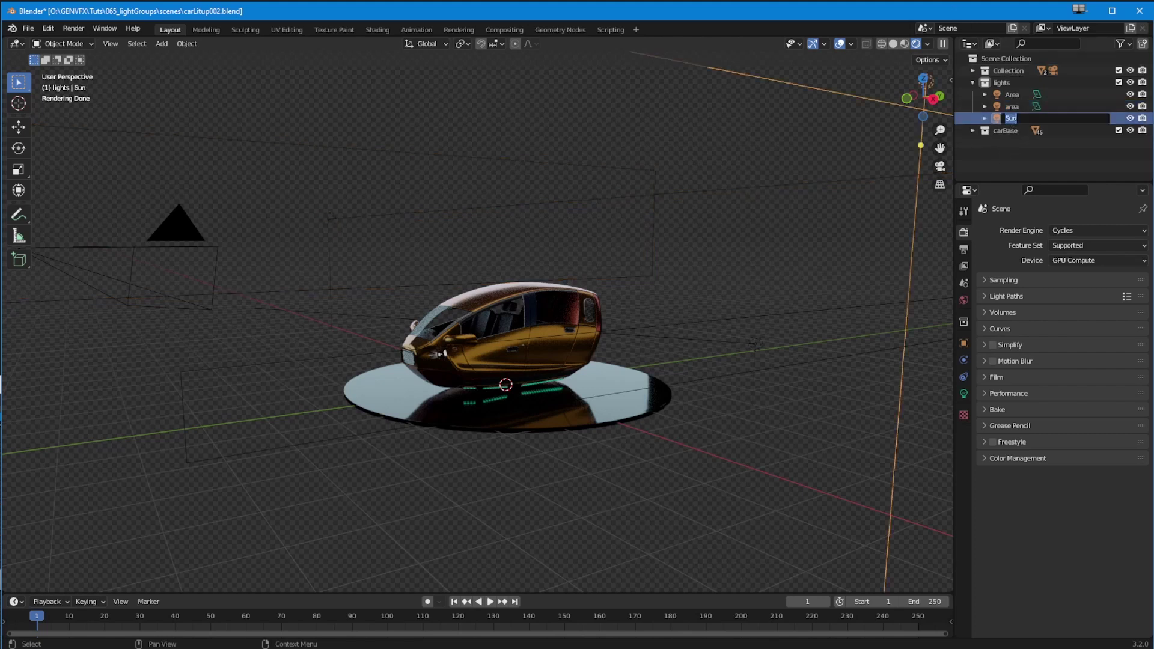
text(area)
key(Return)
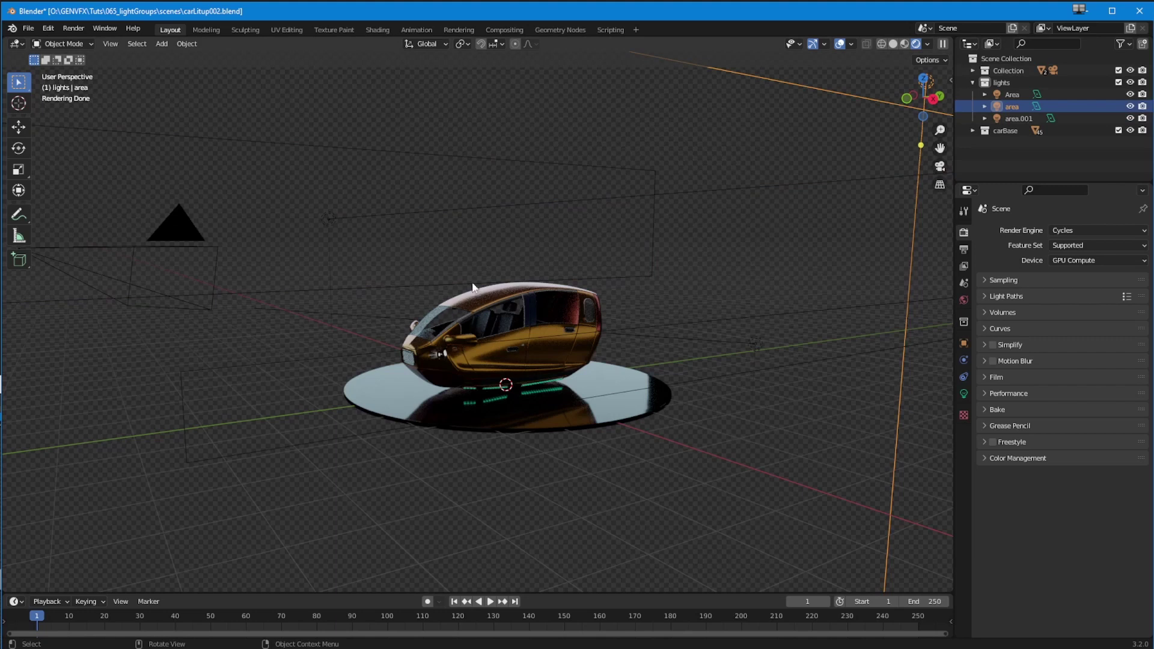
View the scene through the camera and add a light group named frontLight to the view layer
key(KP_0)
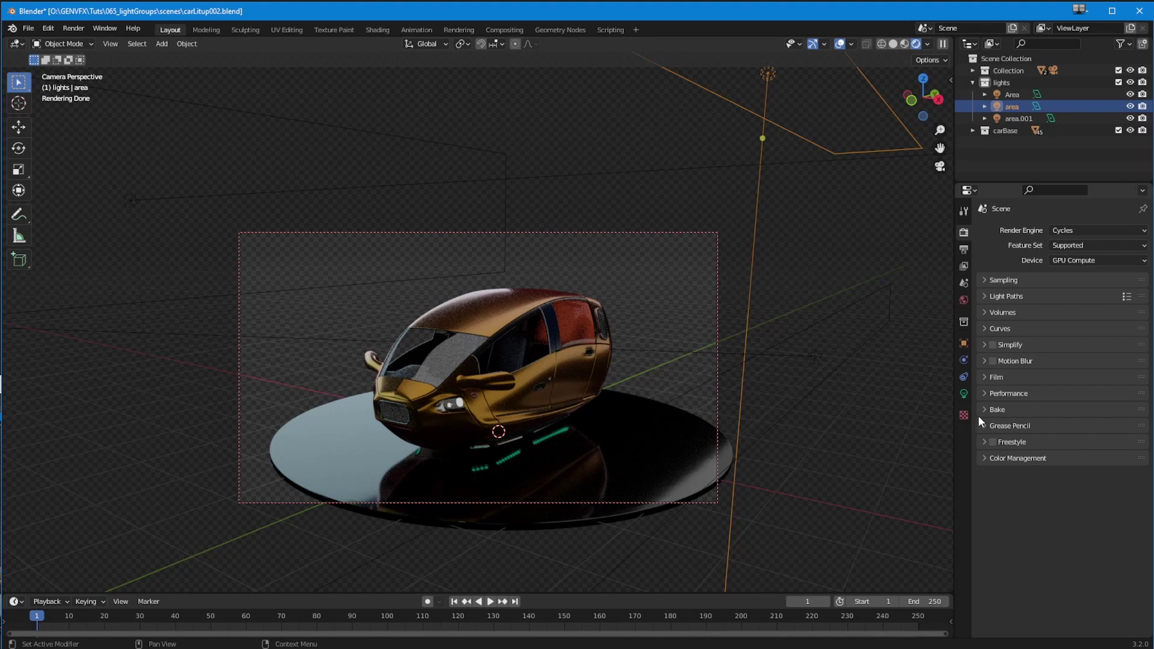
click(963, 265)
scroll(1004, 437, down, 3)
scroll(1003, 437, down, 4)
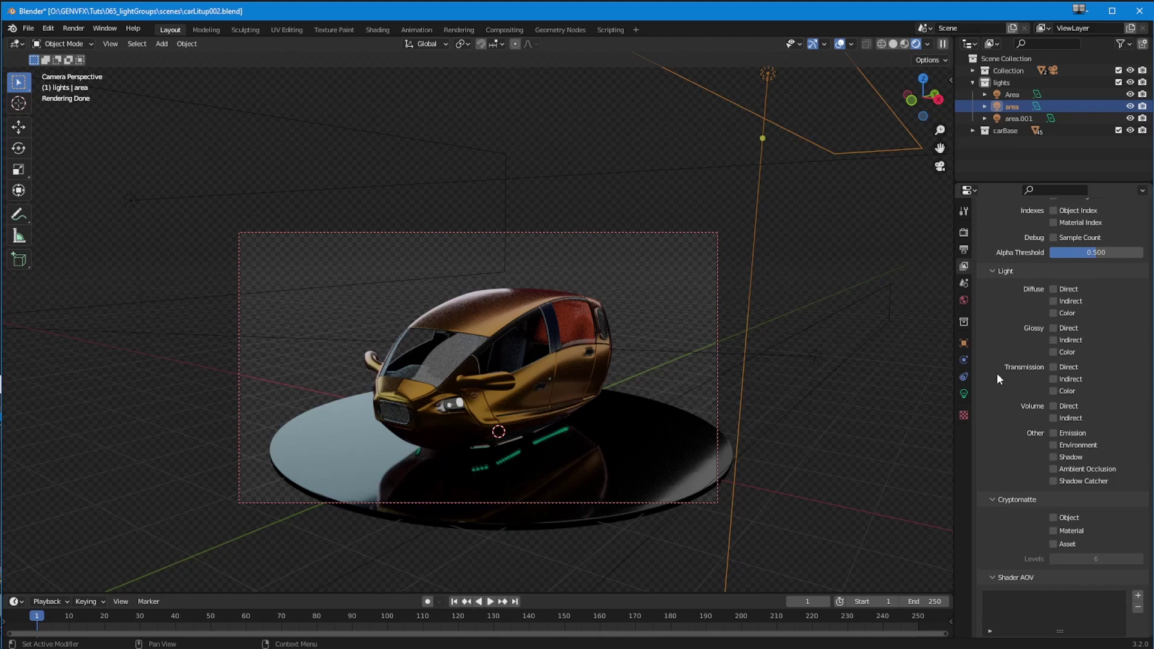
scroll(1001, 493, down, 4)
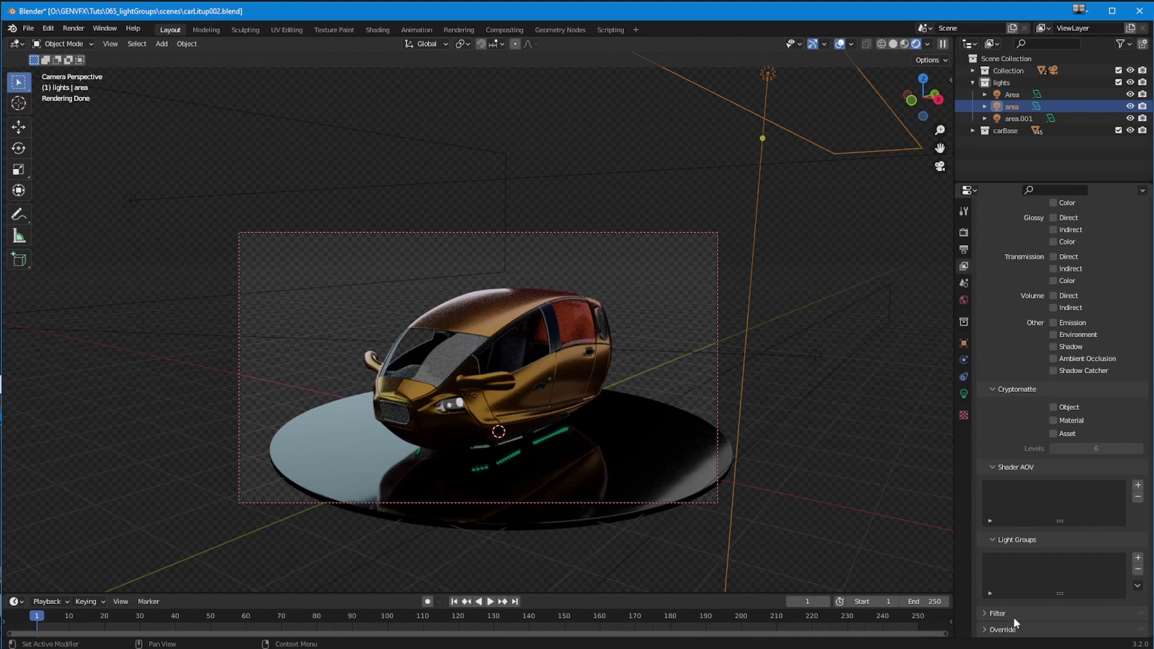
click(1136, 560)
double_click(1036, 560)
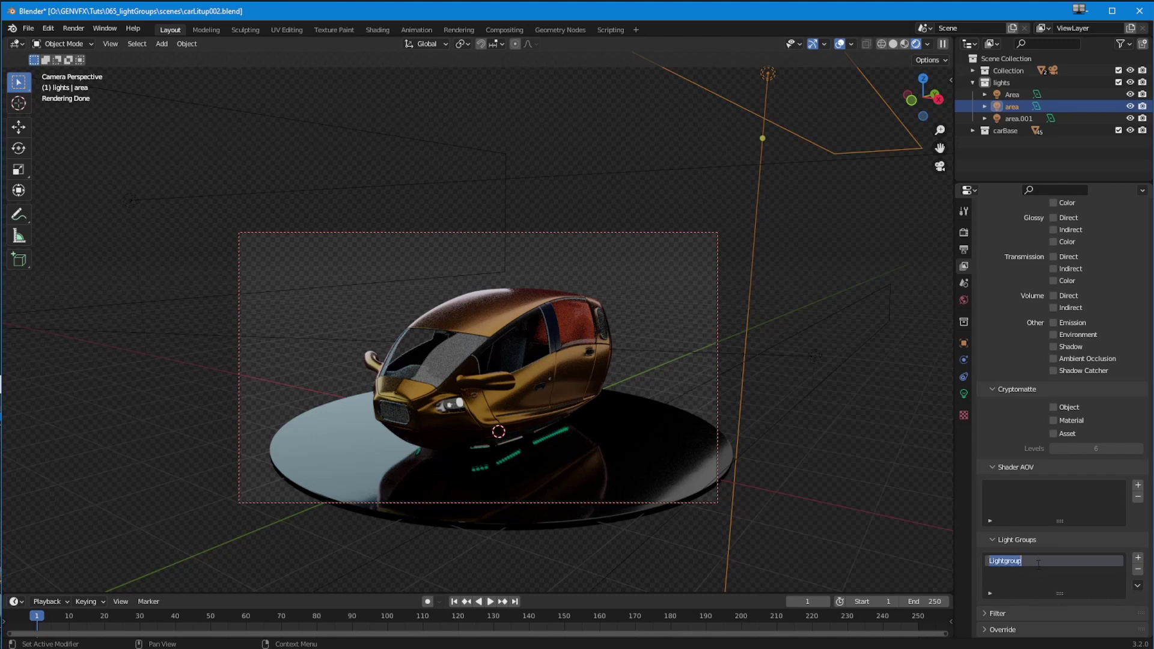
text(frontLight)
Add two more light groups to the view layer, named topLight and rimLight
click(1137, 557)
text(topLight)
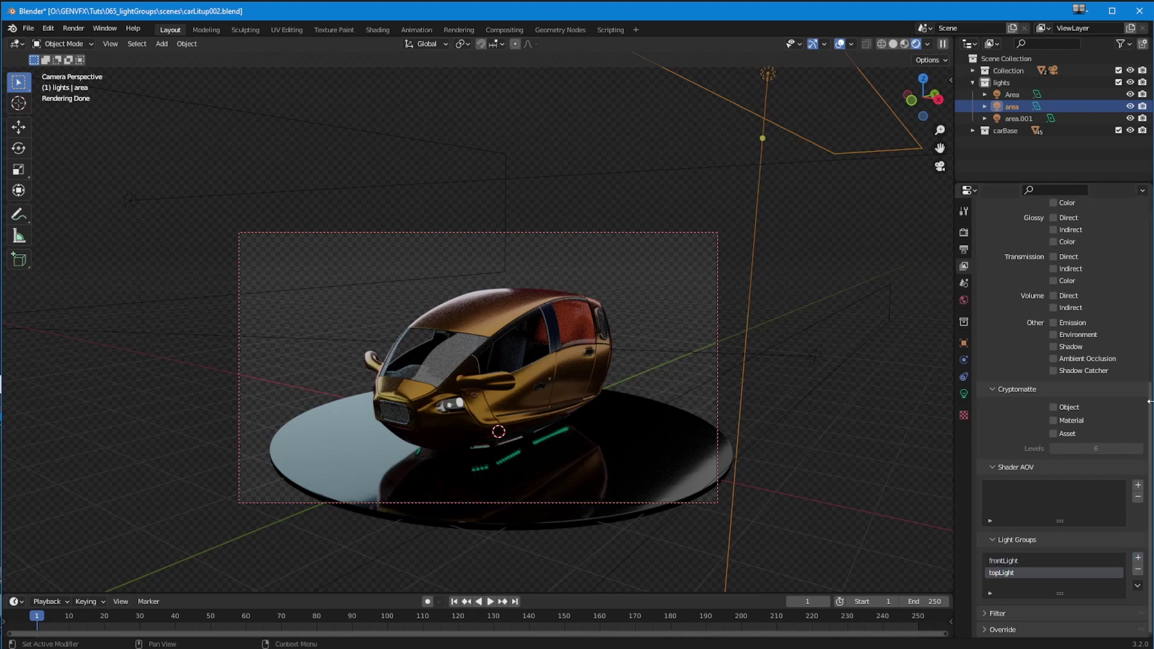
click(1137, 557)
double_click(1006, 585)
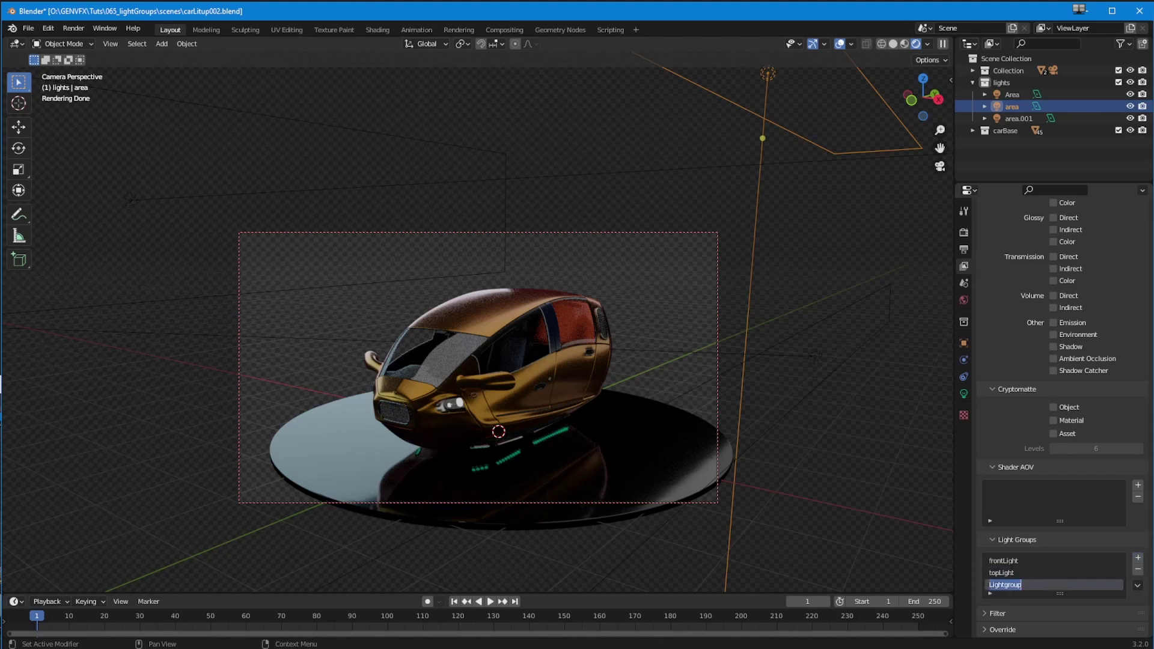
text(rimLight)
key(Return)
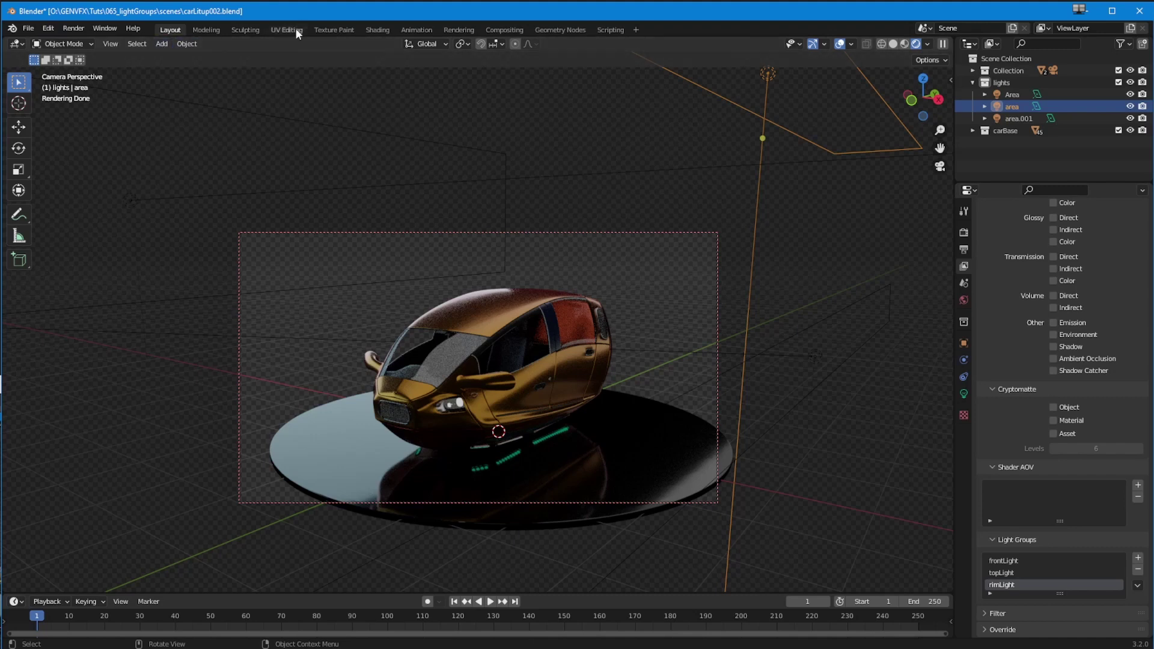
Switch to the Shading workspace and assign the overhead area light to the topLight light group
click(377, 30)
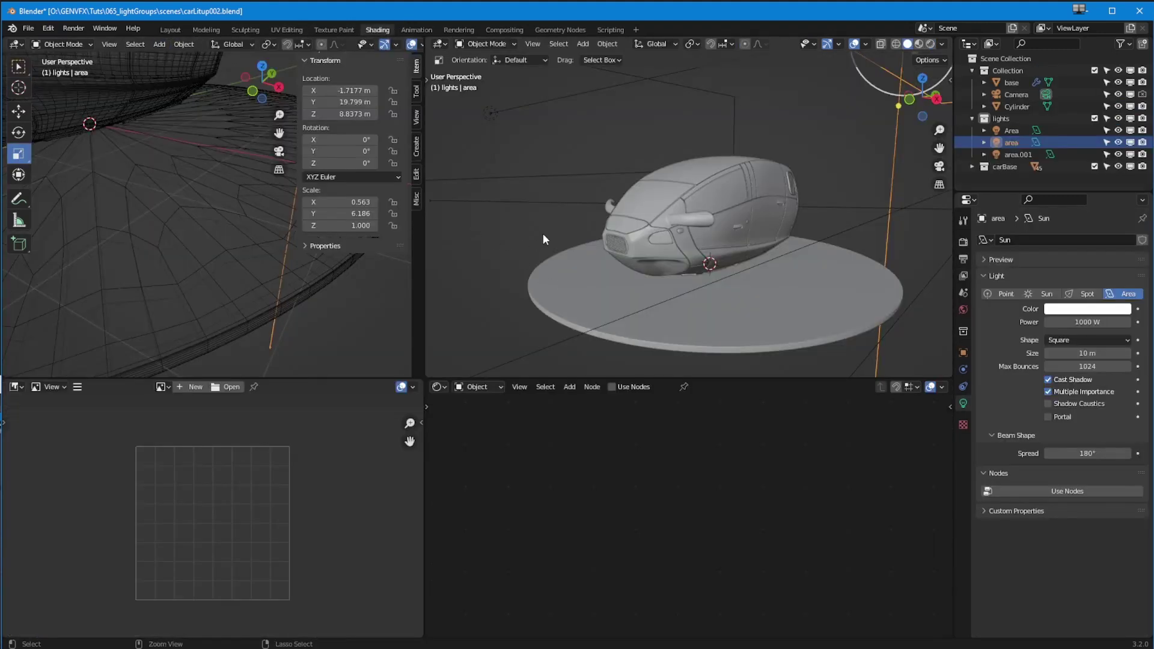
scroll(542, 236, down, 2)
scroll(556, 230, down, 4)
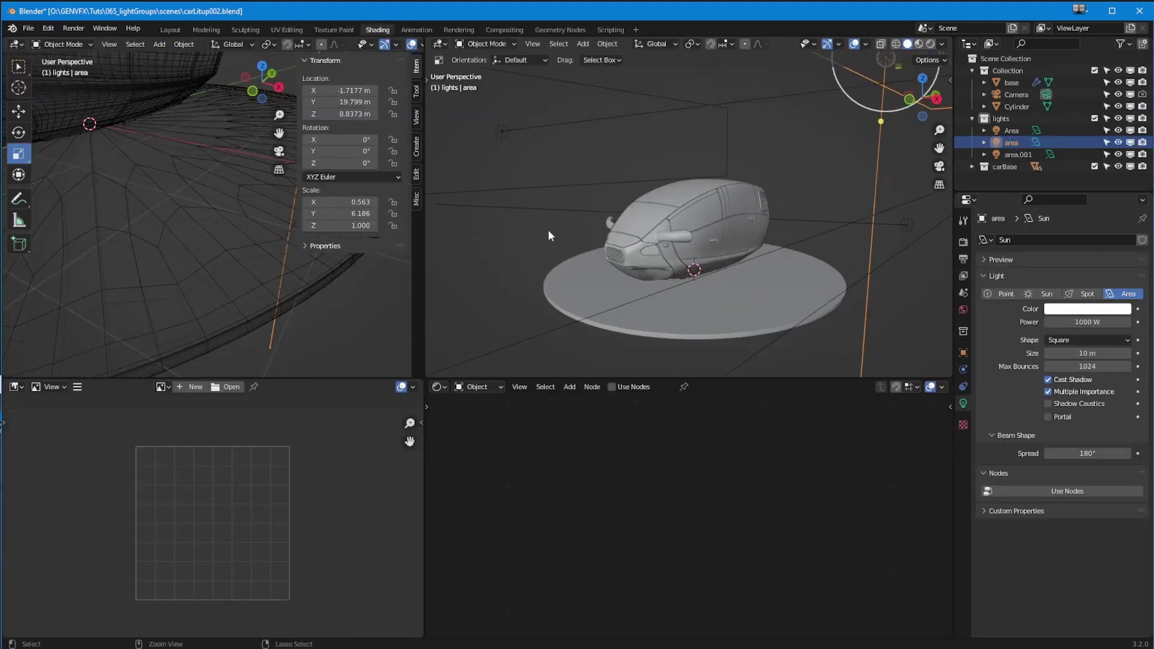
scroll(534, 286, down, 4)
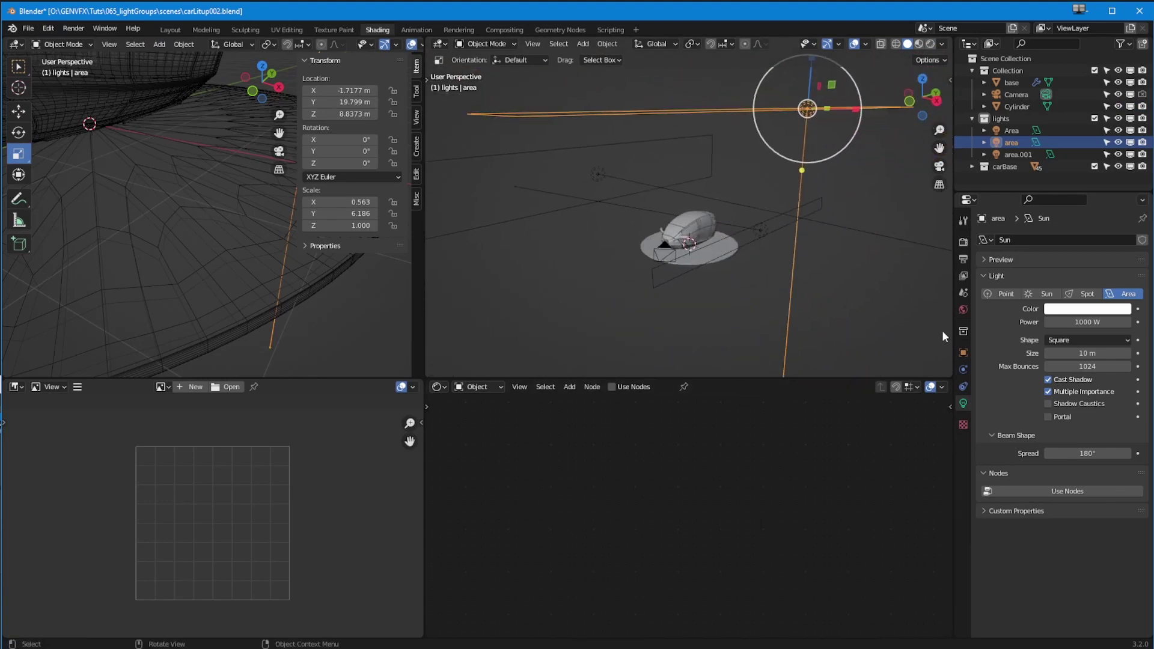
click(963, 355)
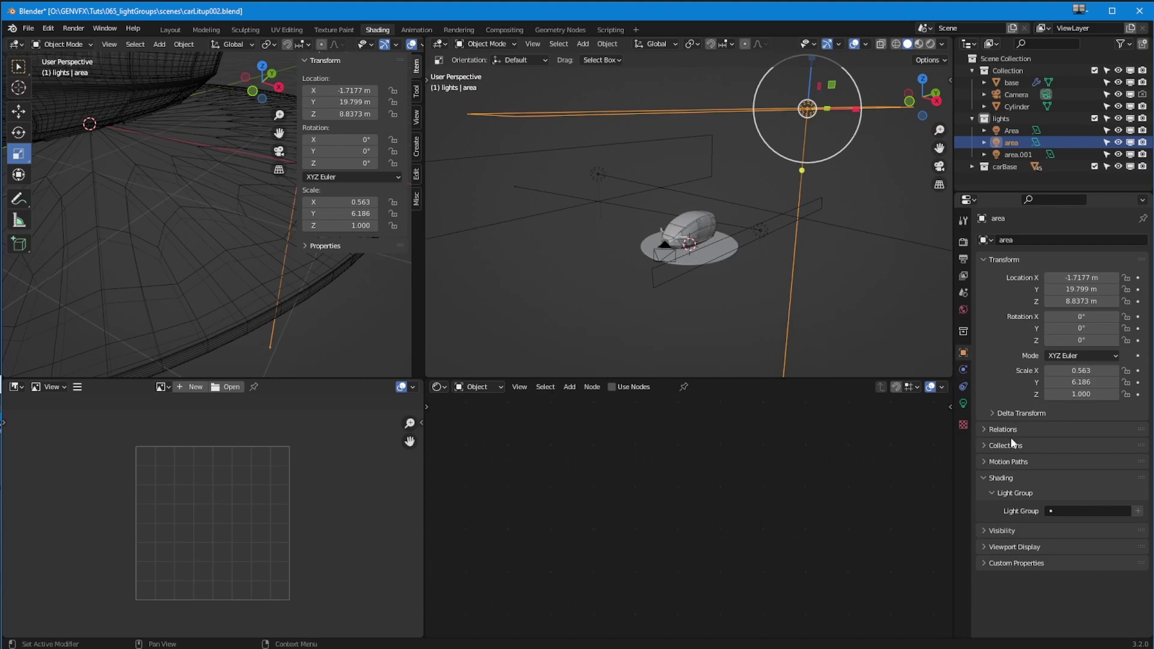
click(997, 478)
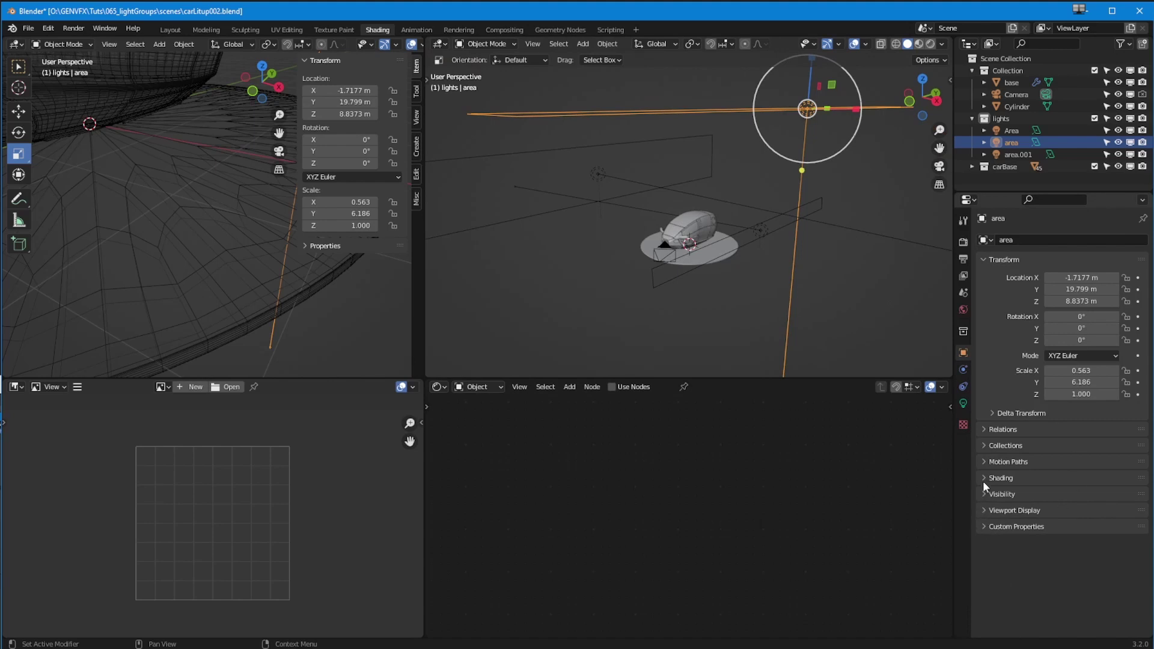
click(997, 478)
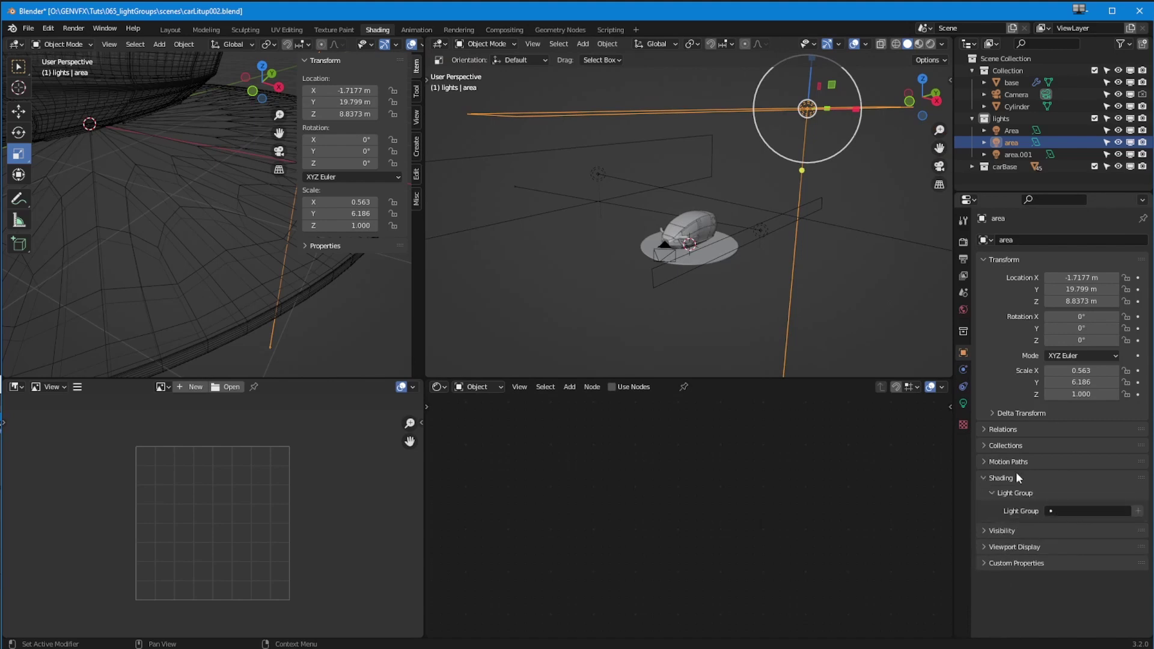
middle_drag(728, 200, 727, 218)
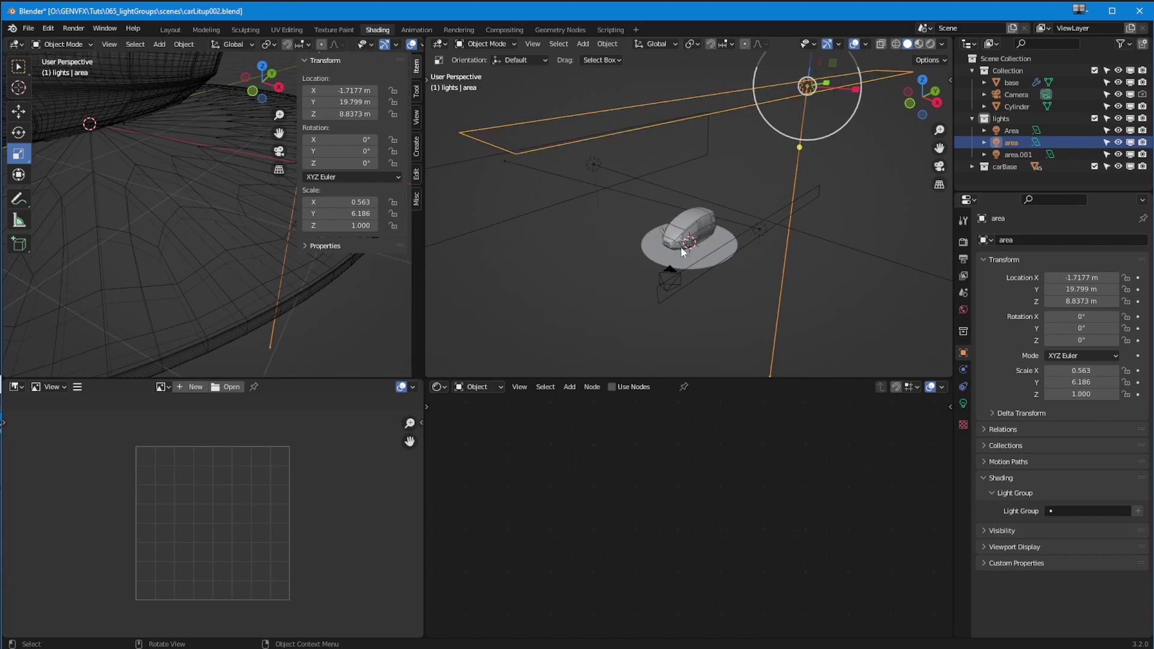
click(1061, 510)
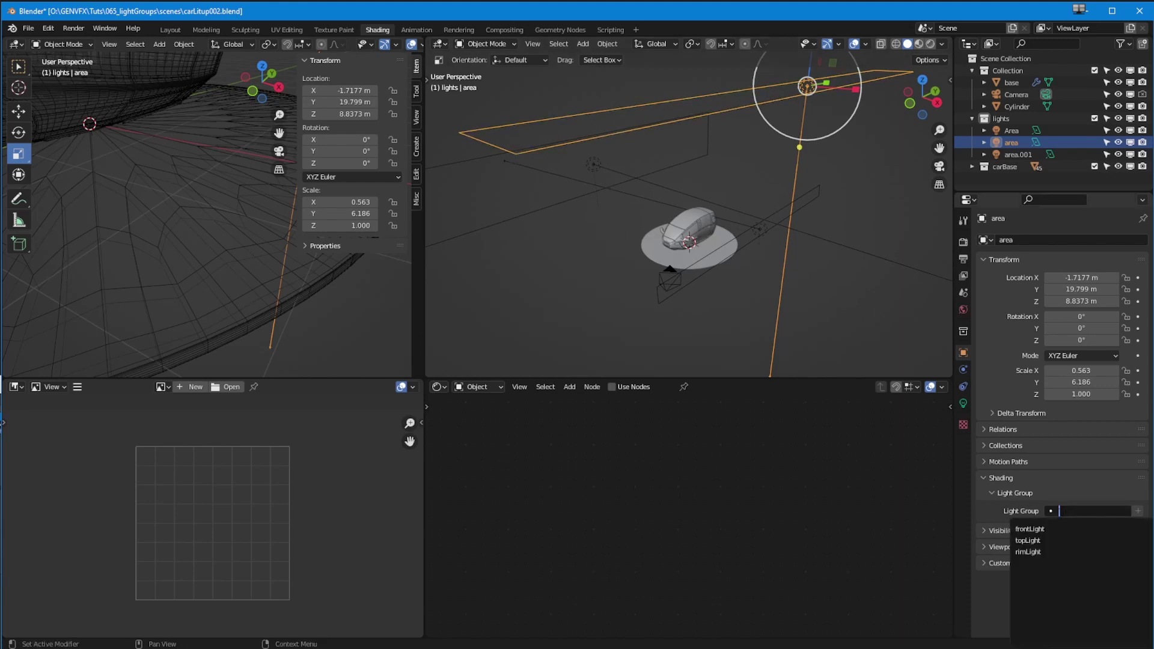
click(1041, 541)
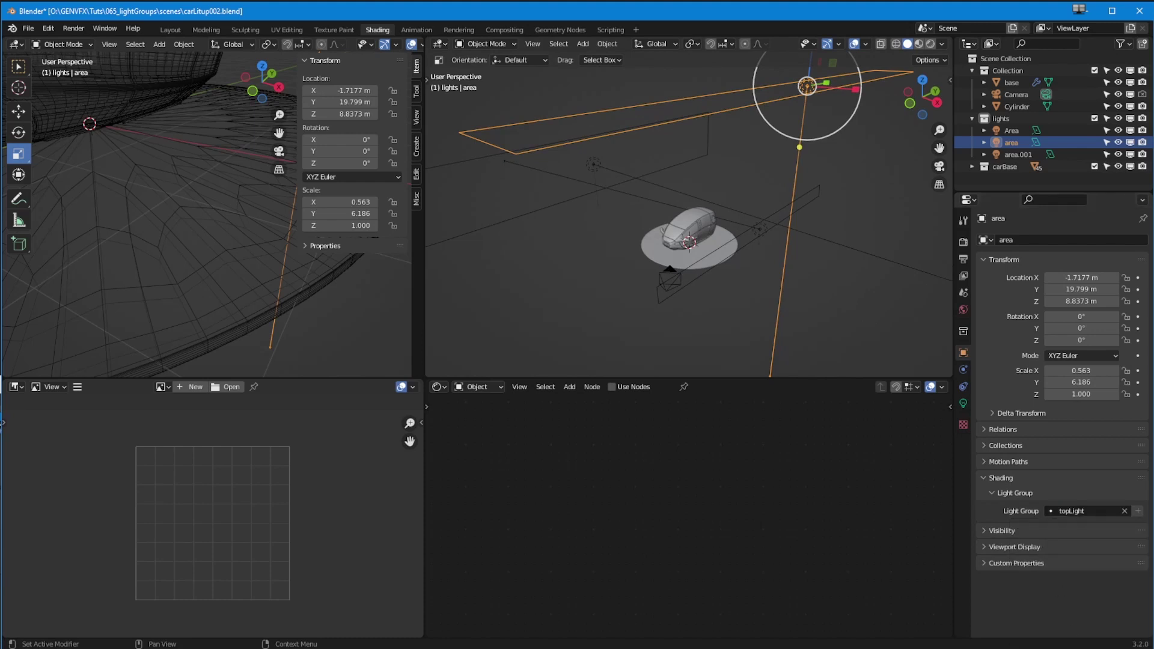
Assign the area.001 light beside the car to the rimLight light group
click(548, 211)
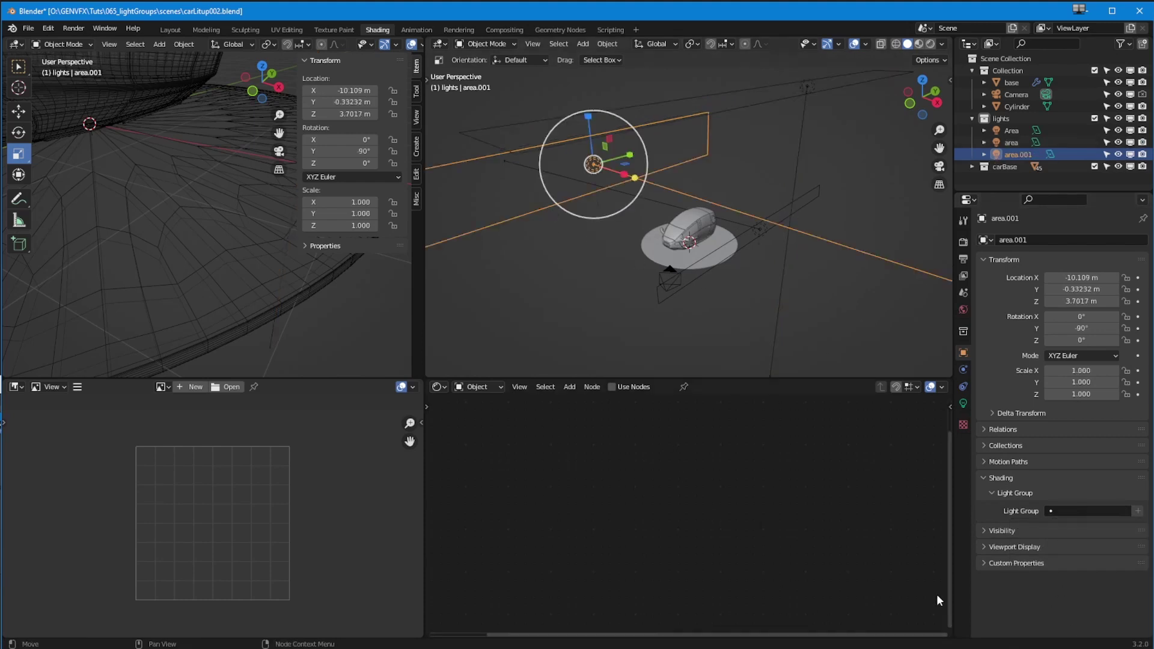
click(1075, 511)
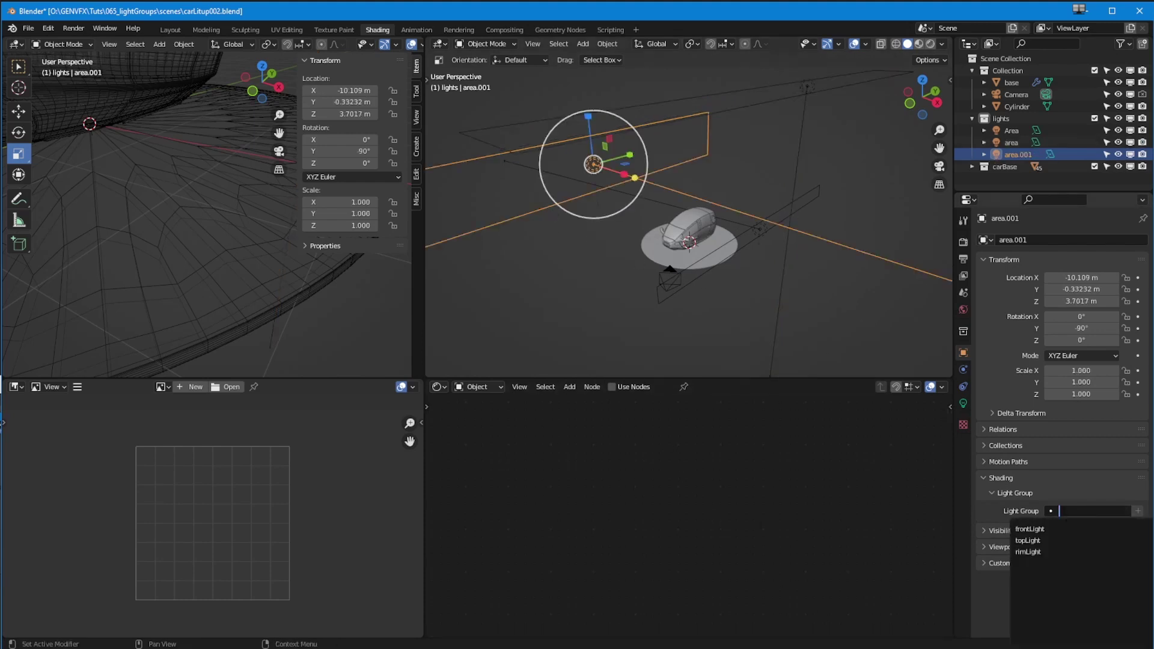
click(1047, 552)
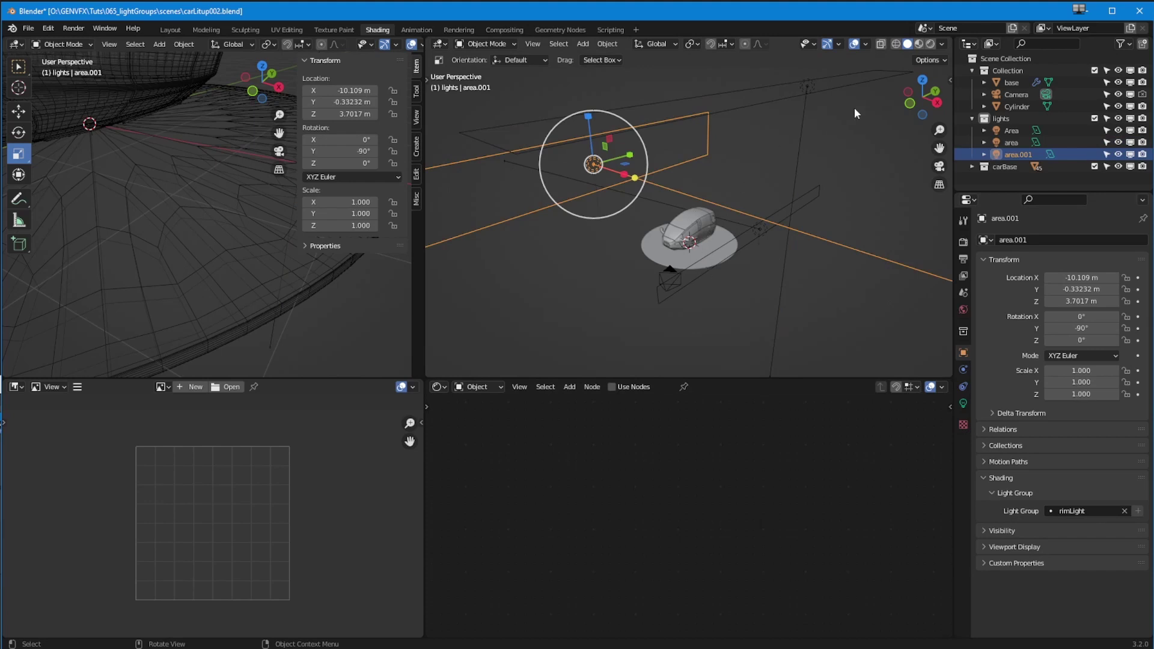
Show the Shading workspace's main 3D view in rendered shading and check the car and its lights
click(930, 44)
mouse_move(672, 302)
middle_down()
mouse_move(647, 300)
mouse_move(667, 262)
middle_up()
scroll(667, 261, up, 5)
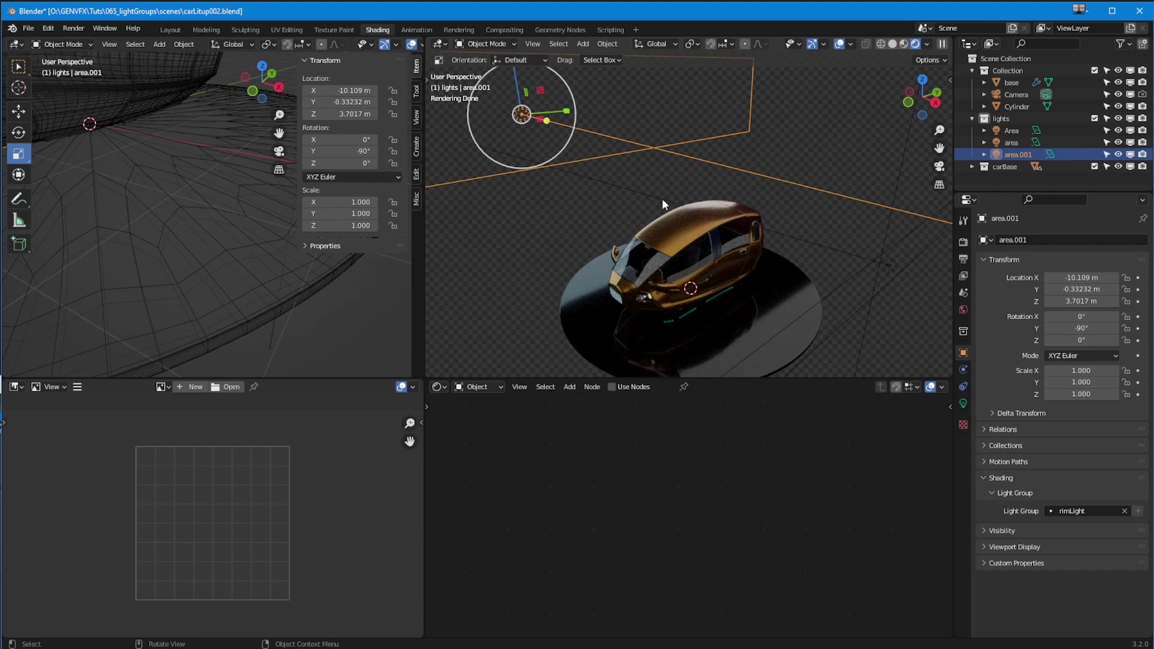
scroll(650, 264, down, 6)
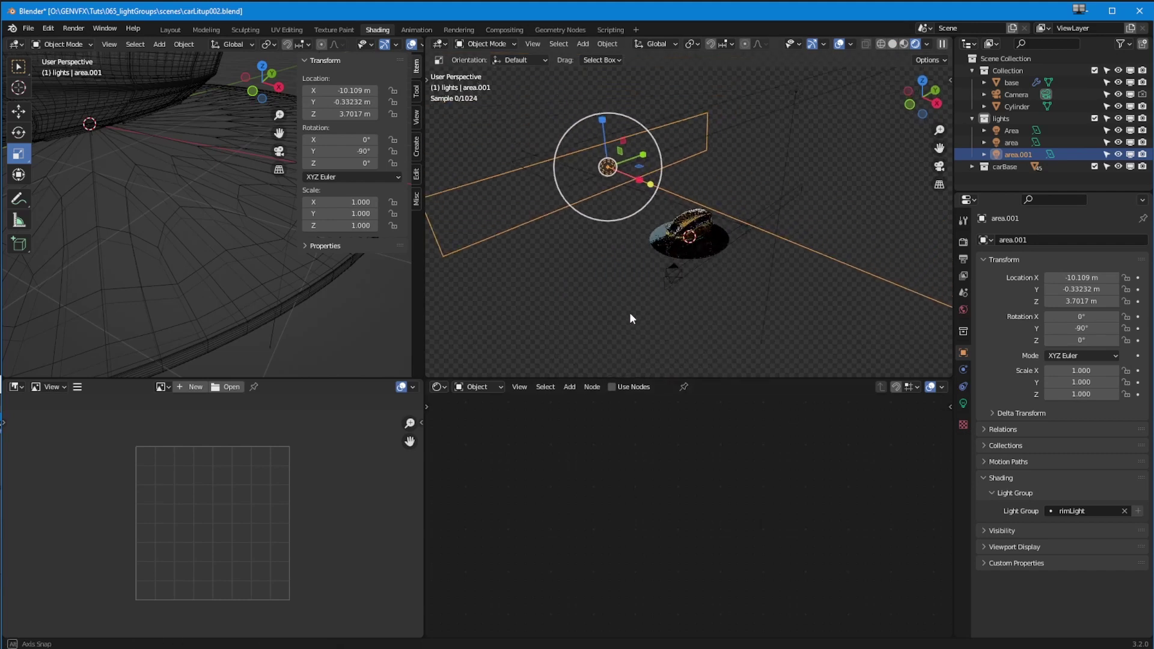
Assign the Area light in front of the car to the frontLight light group
click(785, 189)
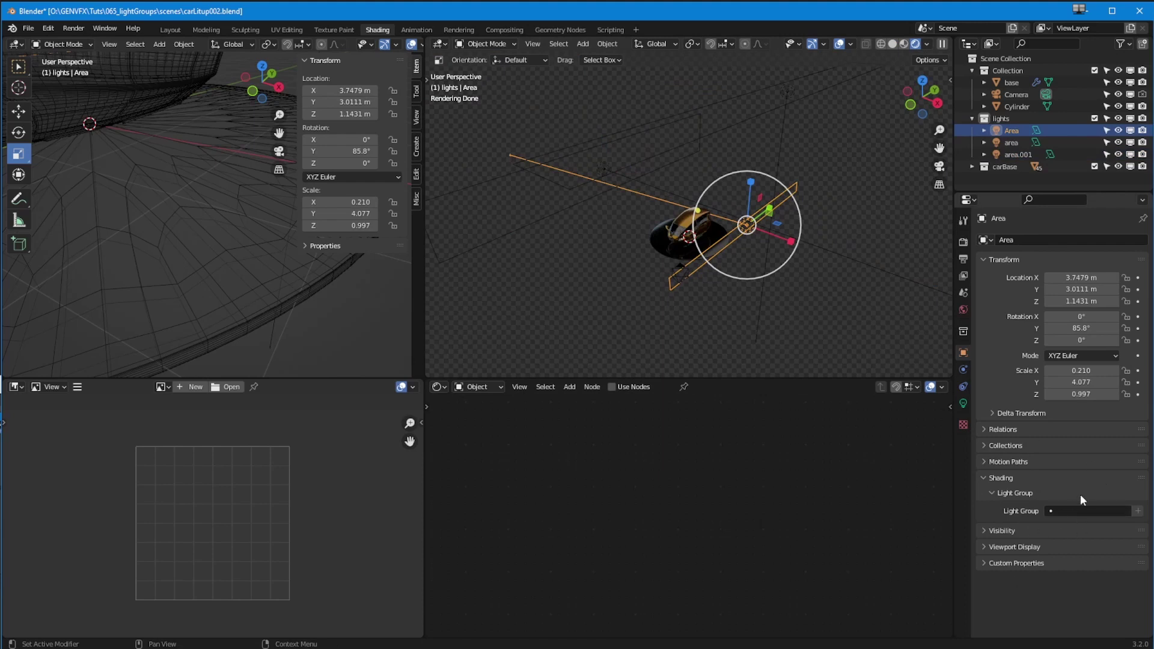
click(1079, 510)
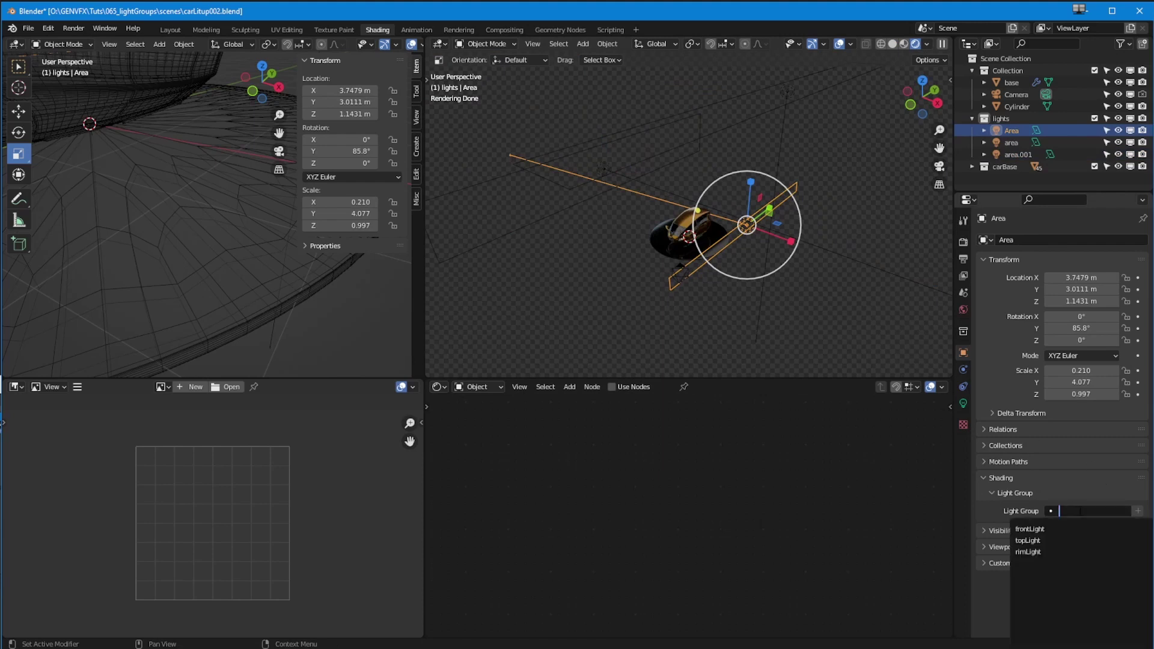
click(1046, 531)
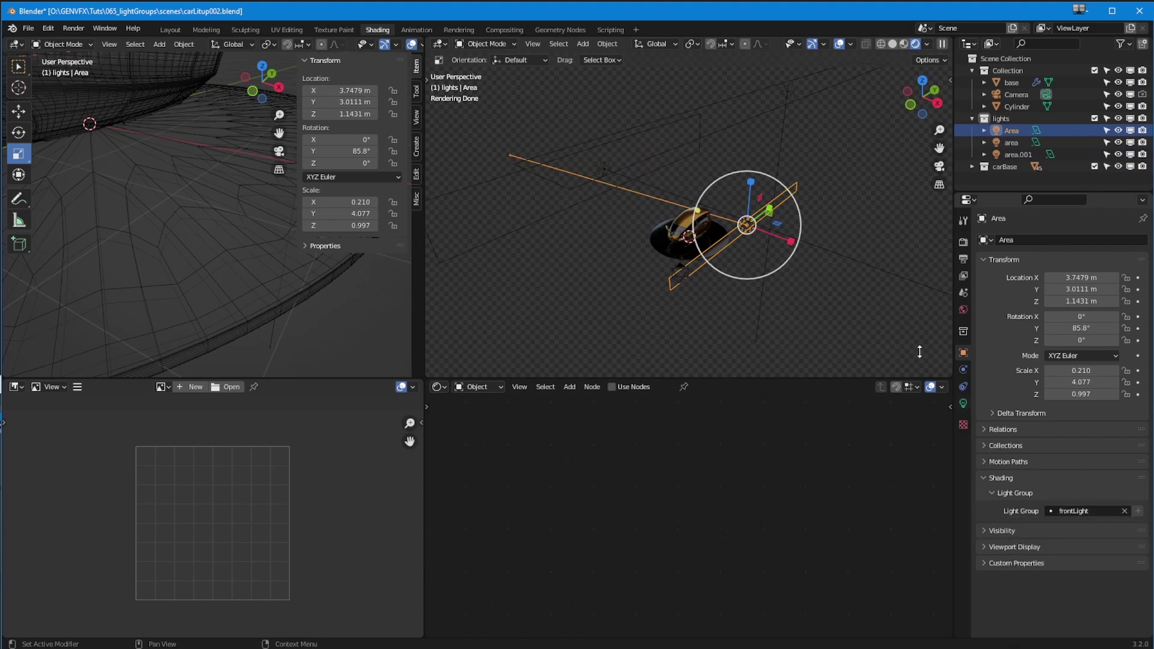
scroll(675, 229, up, 2)
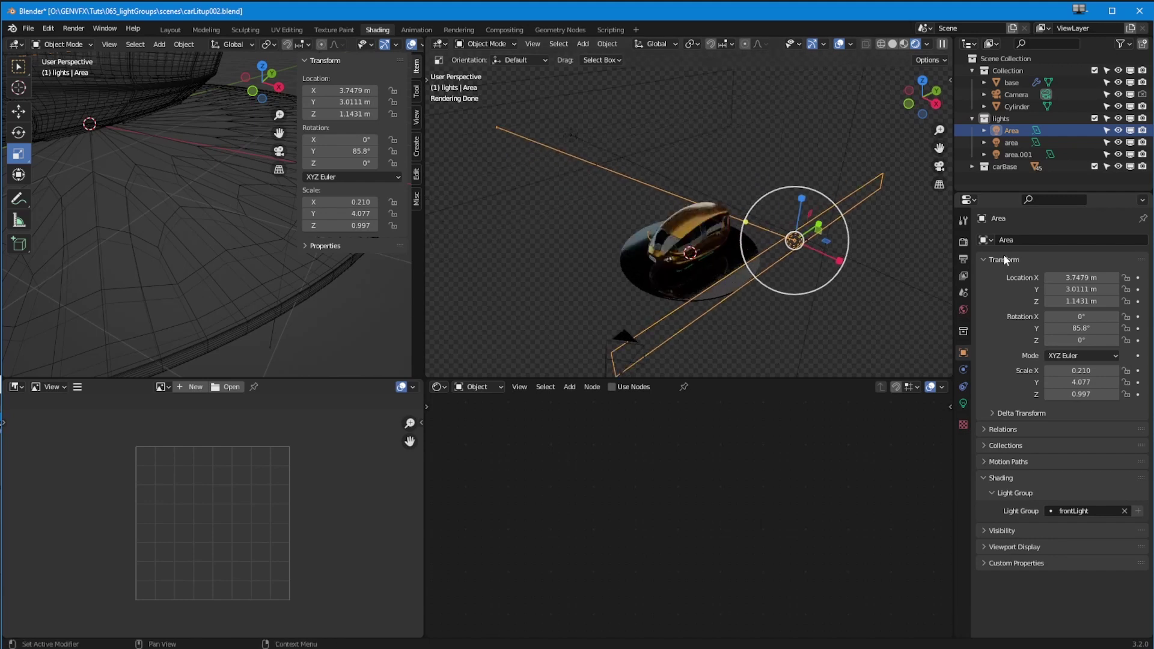
Set the final render's noise threshold to 0.02 in the Cycles sampling settings
click(963, 242)
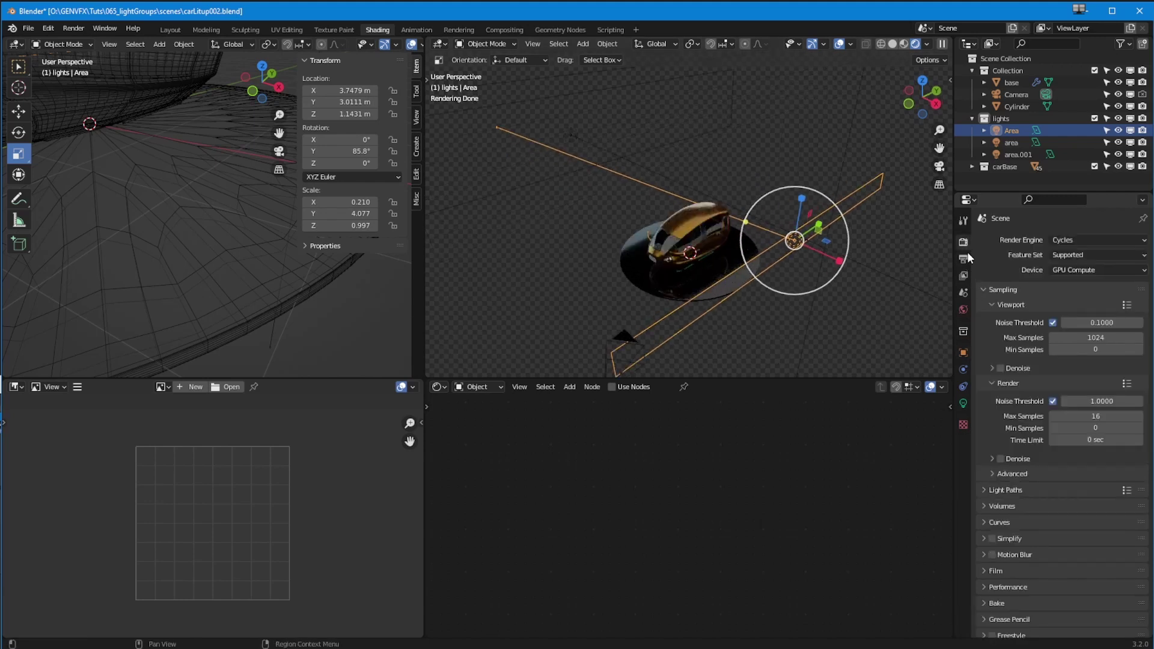
click(1076, 396)
key(BackSpace)
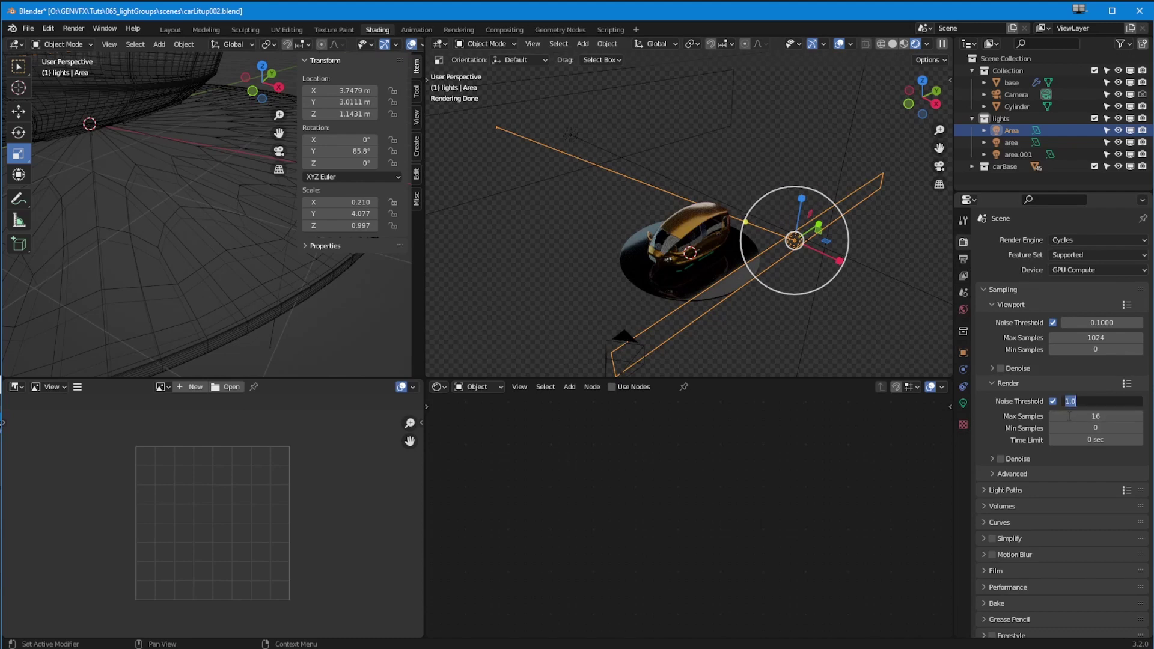
text(.02)
key(Return)
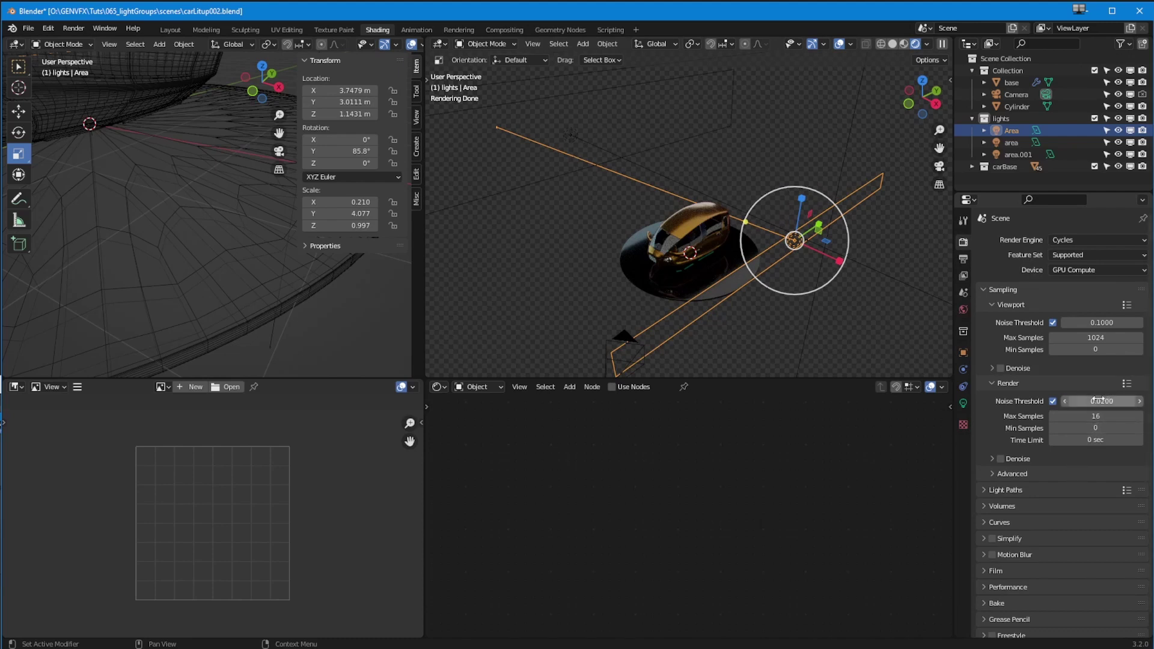
Set the final render's max samples to 512
click(1070, 413)
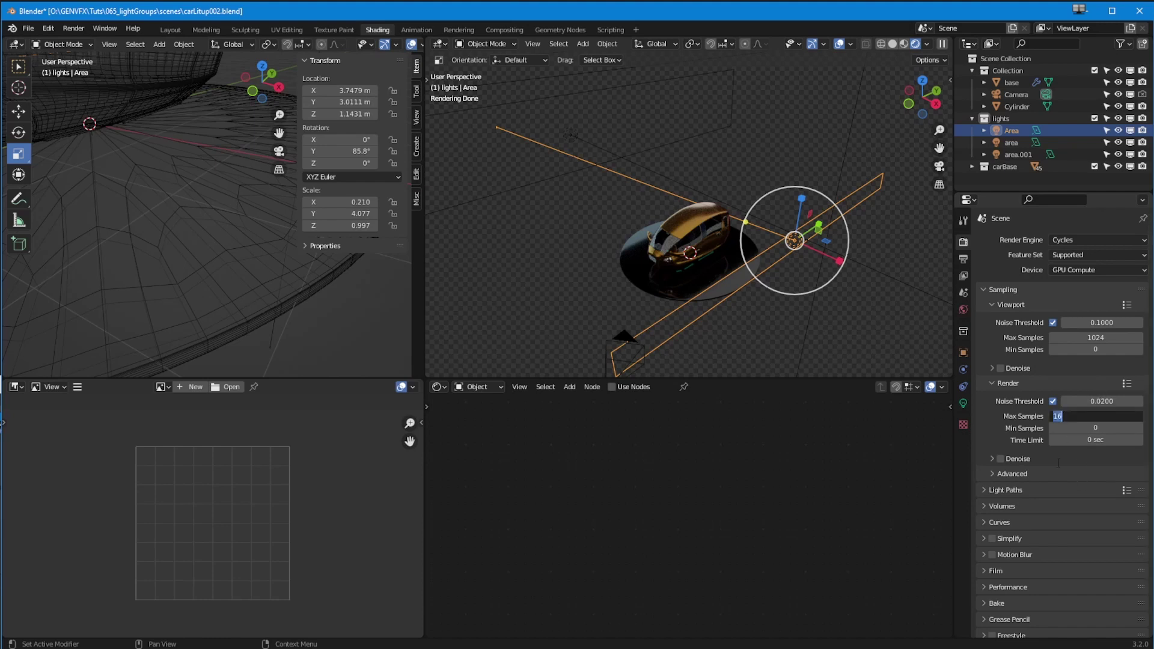
text(512)
key(Return)
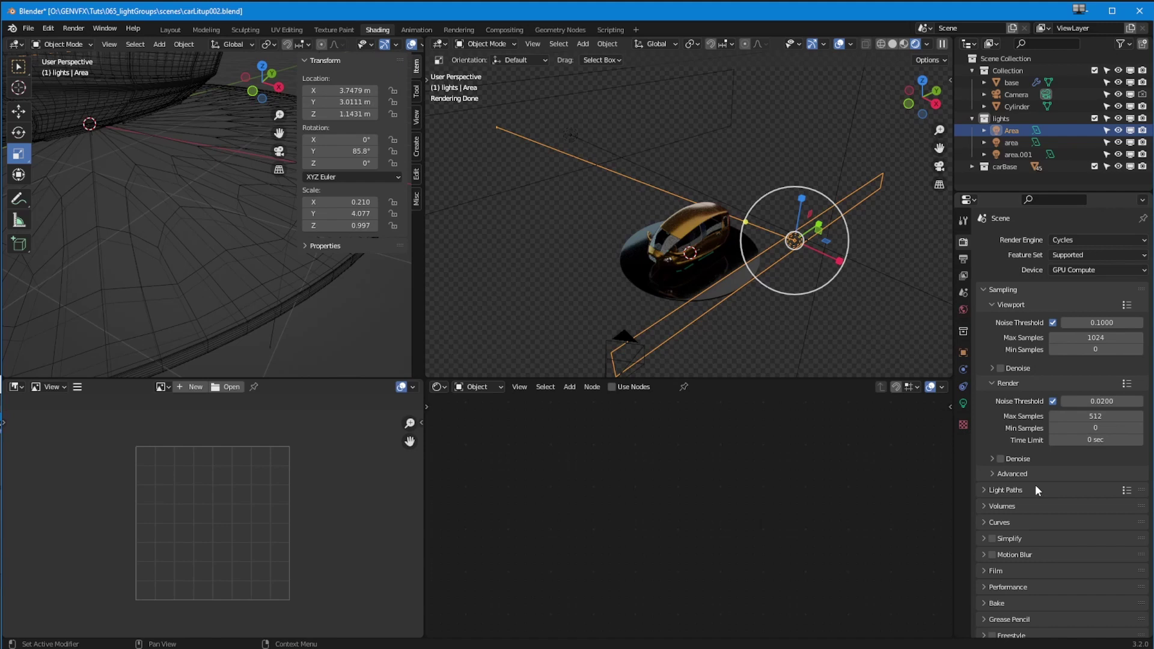
Raise the final render's max samples to 1024
click(1070, 416)
text(1024)
key(Return)
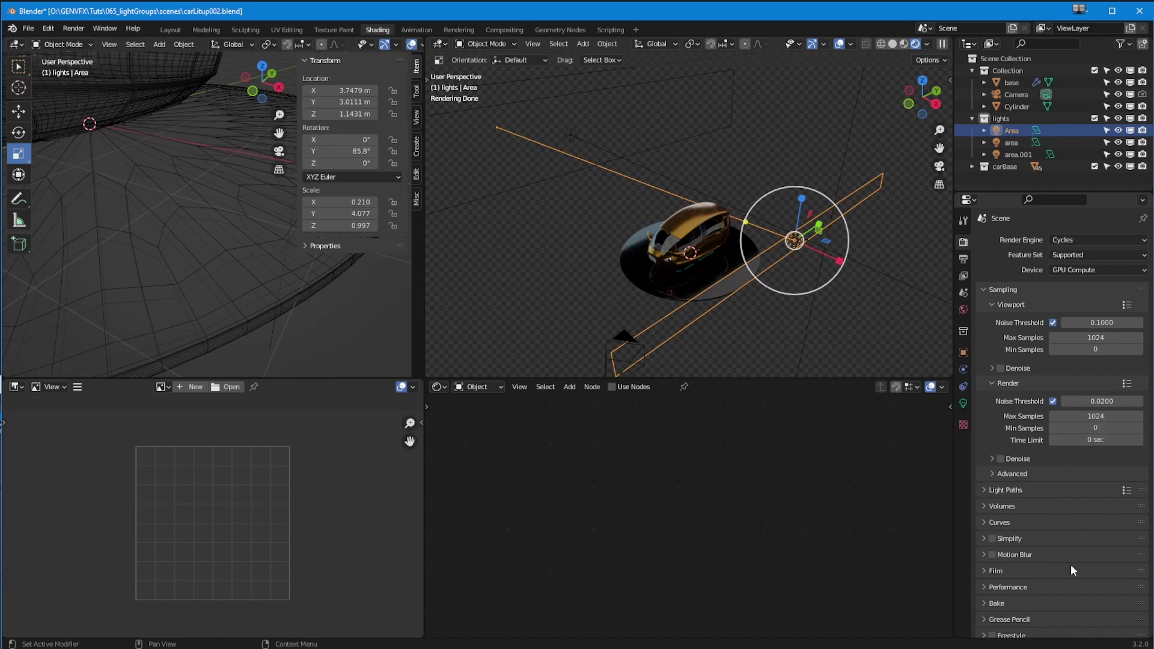
Switch to the Compositing workspace, render the current frame and inspect the whole car image
middle_drag(673, 216, 672, 203)
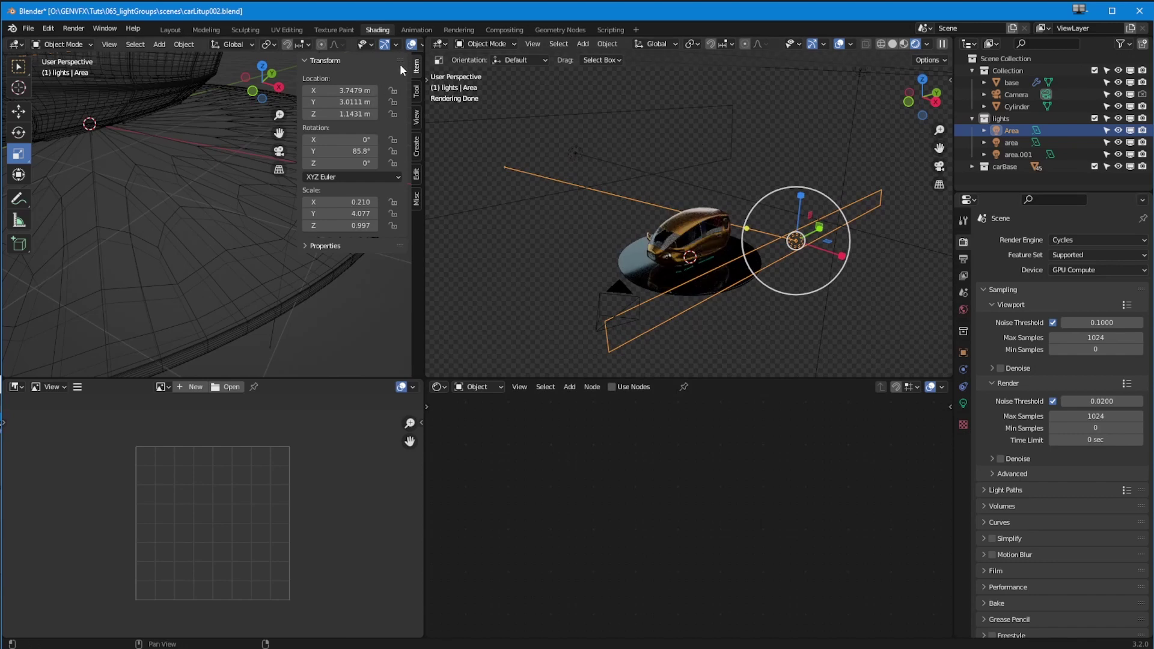
click(497, 30)
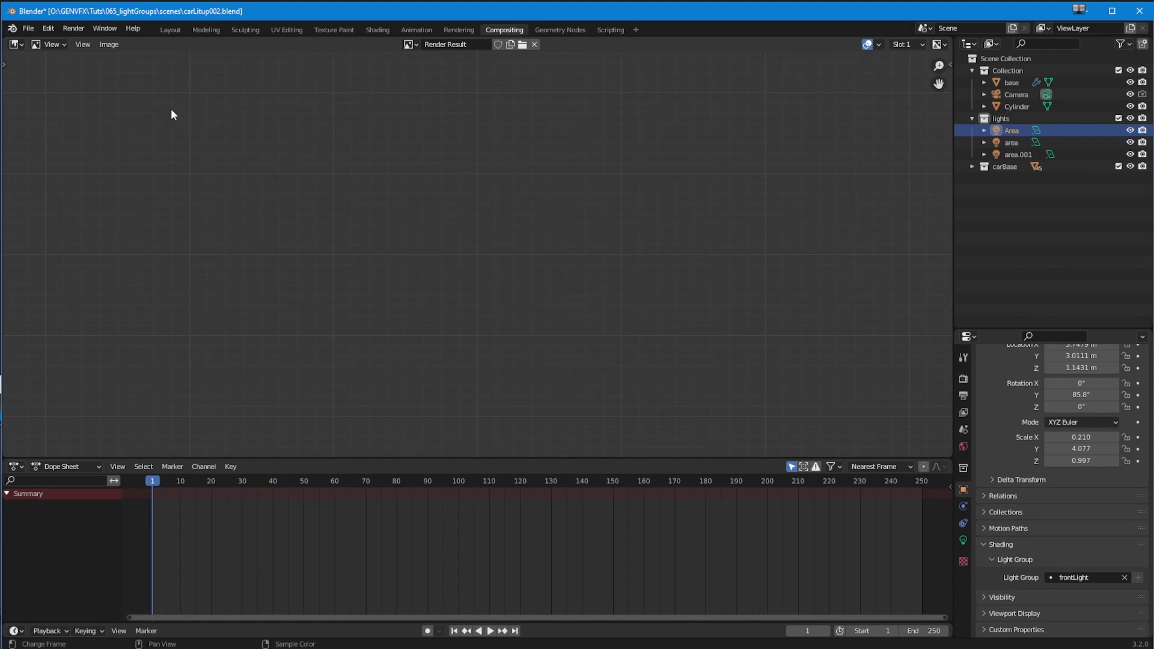
key(F12)
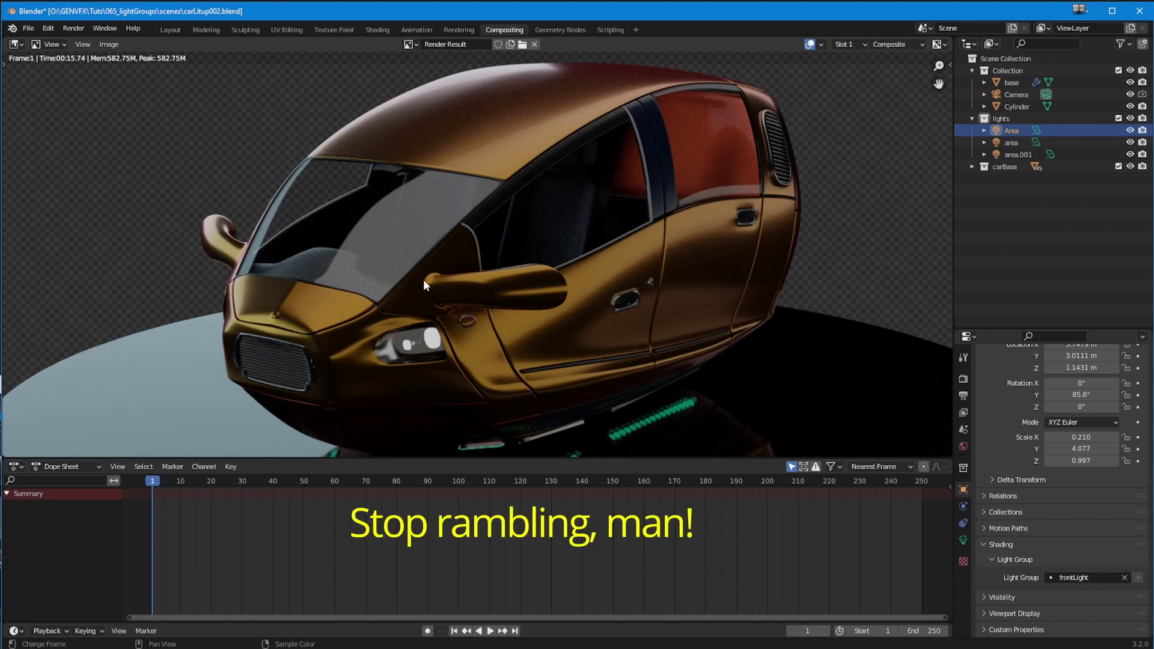
scroll(421, 282, down, 3)
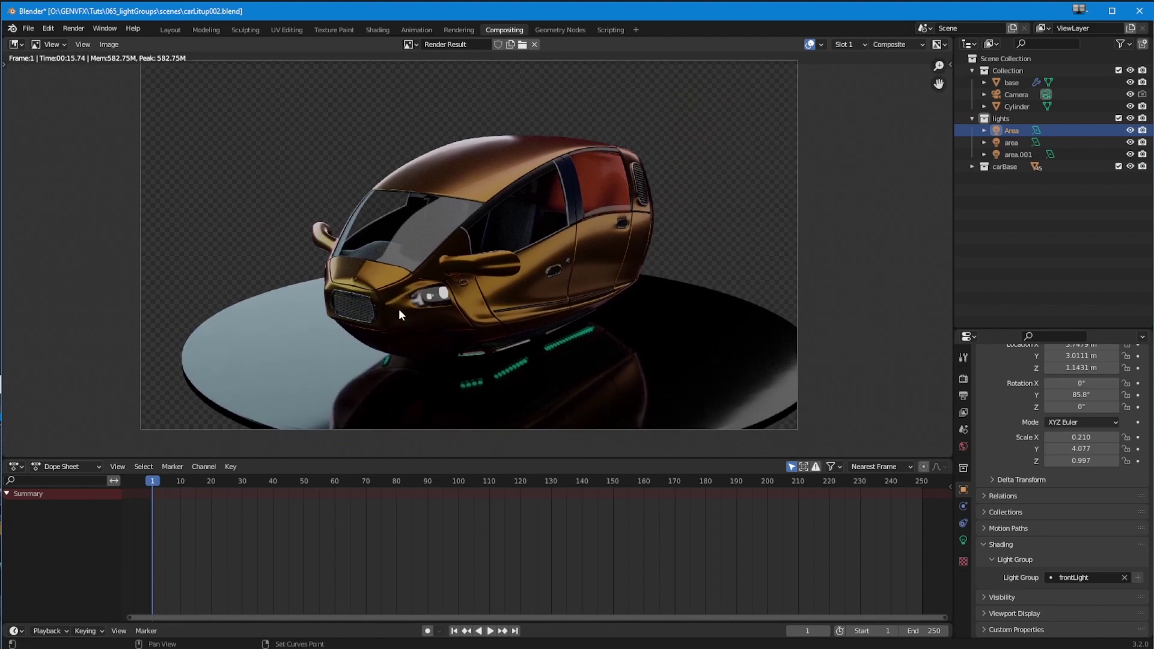
middle_drag(418, 292, 416, 301)
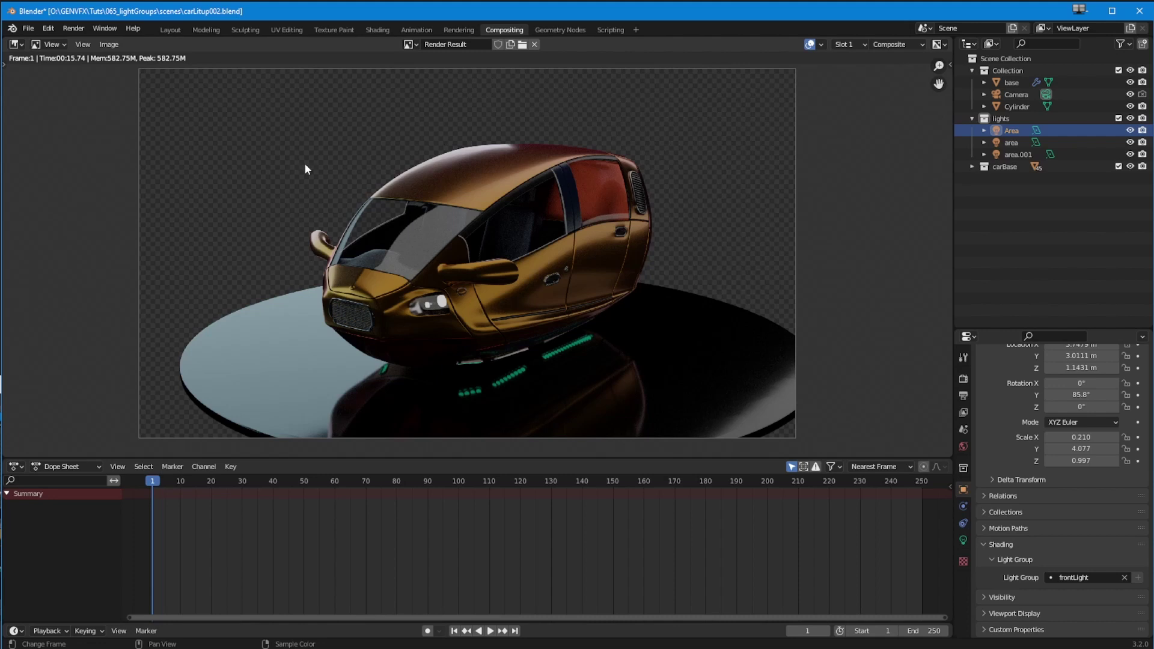
Show the compositor node tree in the main area and move the Render Layers and Composite nodes to make space
click(15, 44)
click(28, 118)
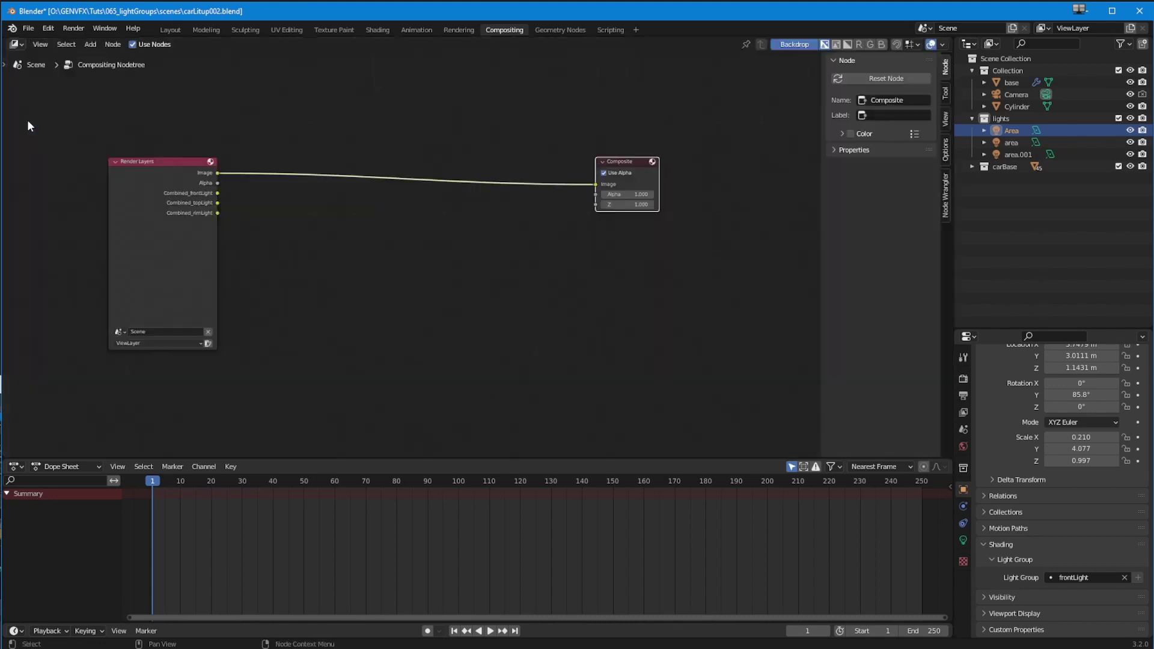
drag(155, 169, 164, 169)
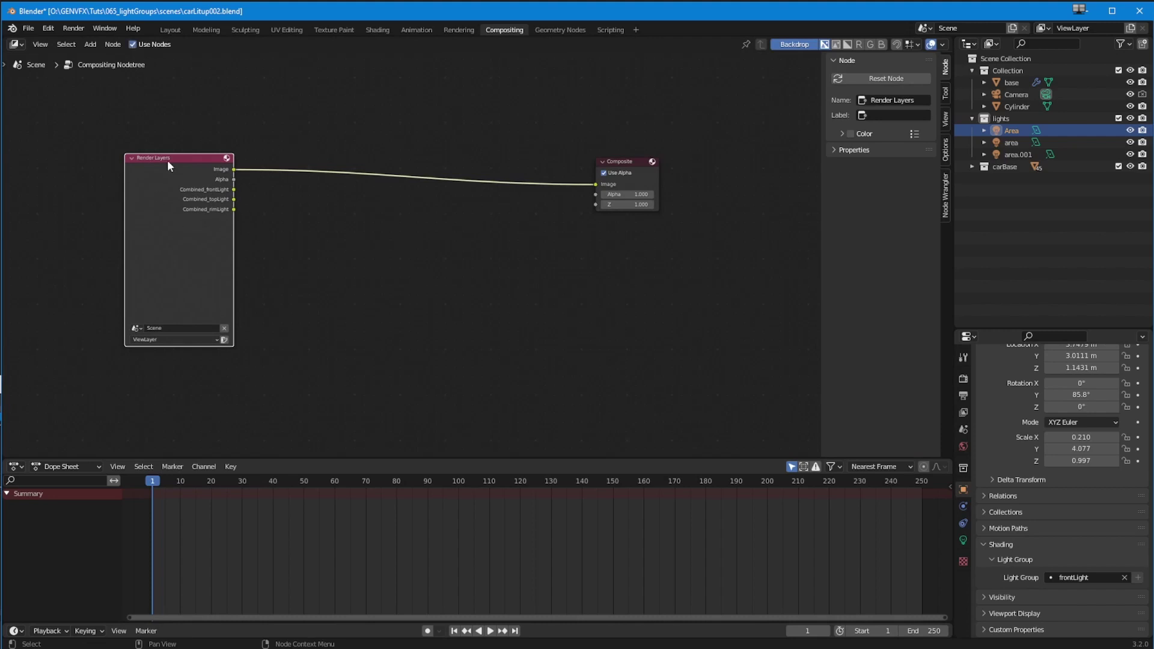
drag(626, 167, 688, 162)
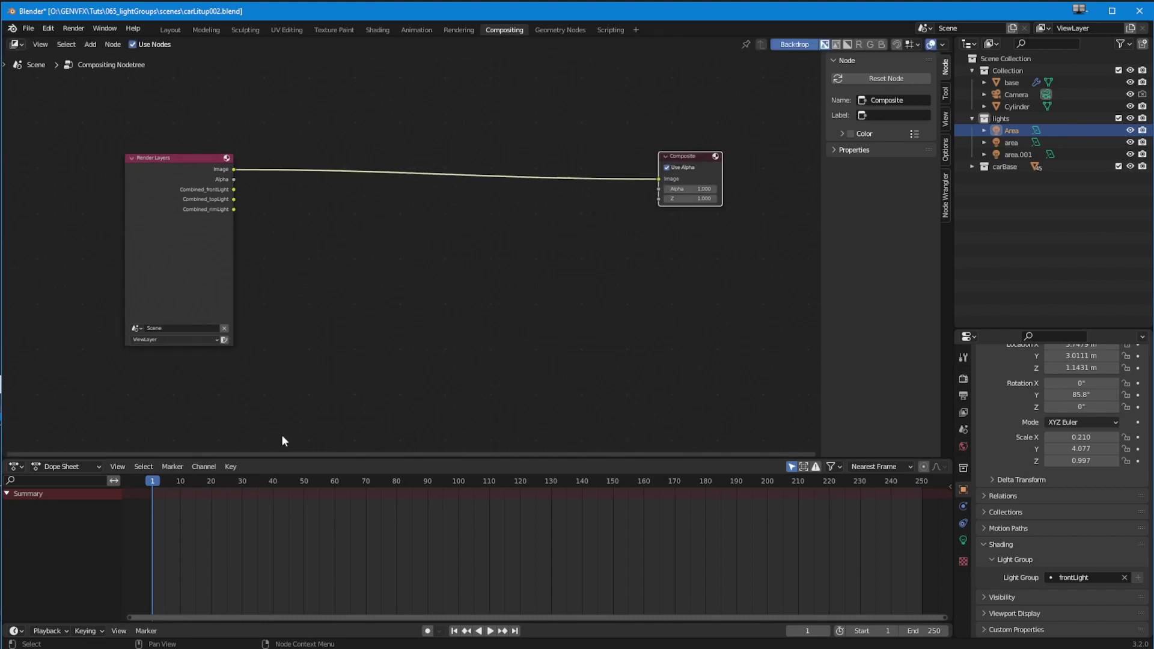
Replace the Dope Sheet with an Image Editor and enlarge it to about half the workspace height
click(17, 466)
click(30, 512)
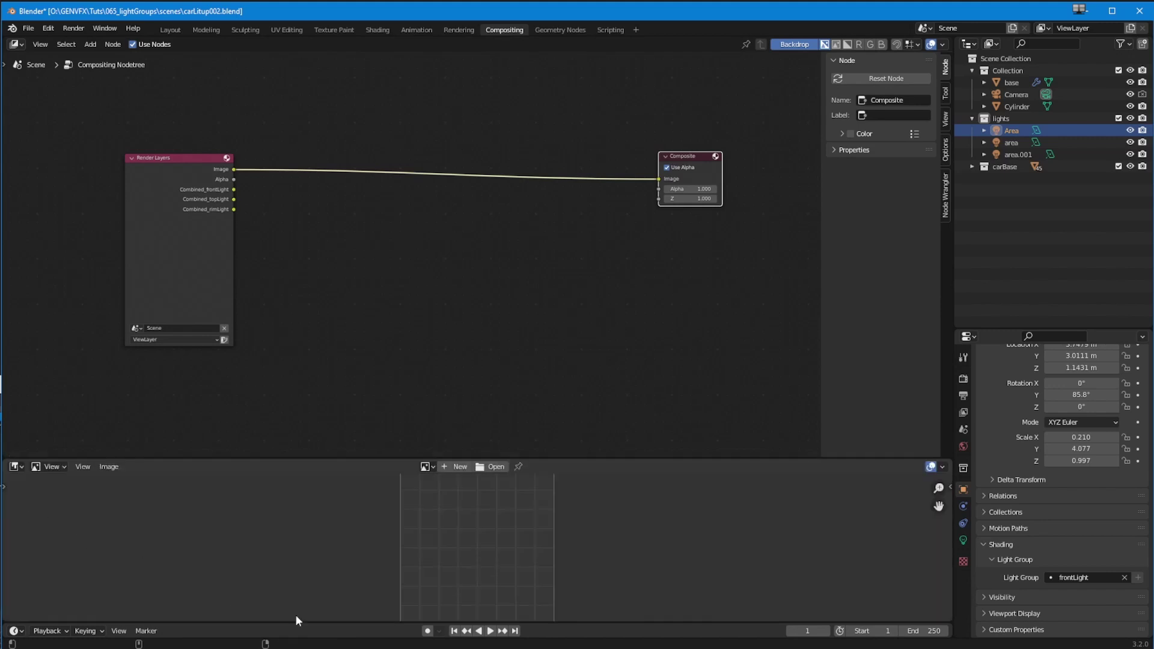
drag(296, 458, 308, 353)
Examine the light group outputs on the Render Layers node and the rendered car in the Viewer Node image
scroll(308, 263, up, 2)
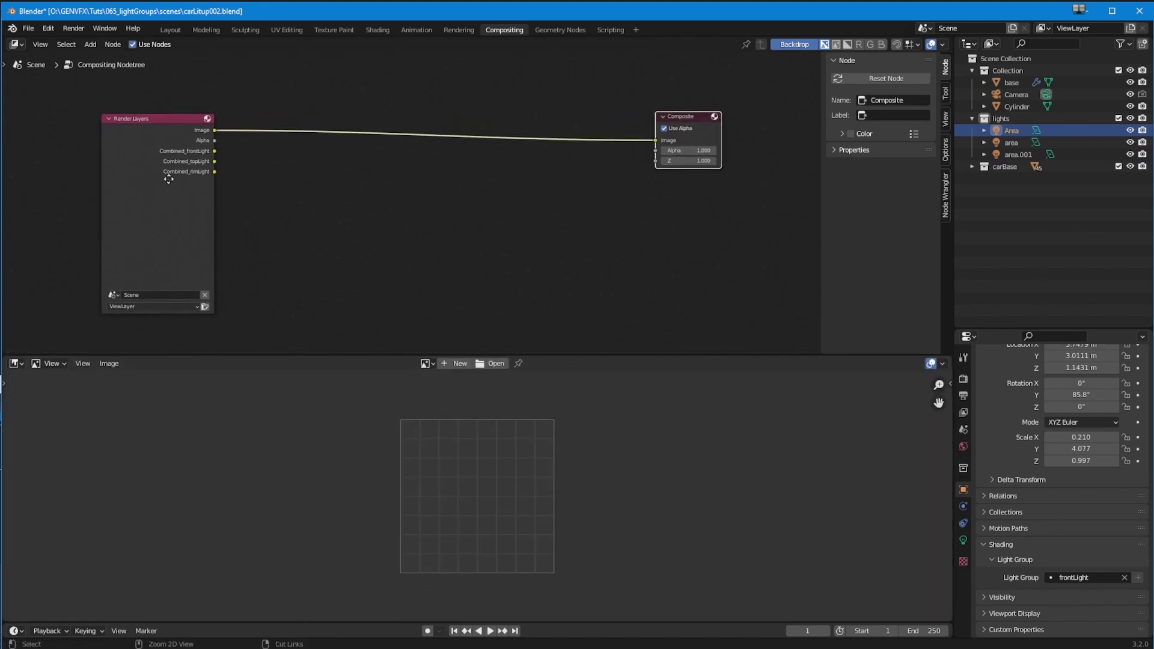
scroll(171, 189, up, 3)
middle_drag(252, 188, 368, 240)
scroll(365, 301, up, 2)
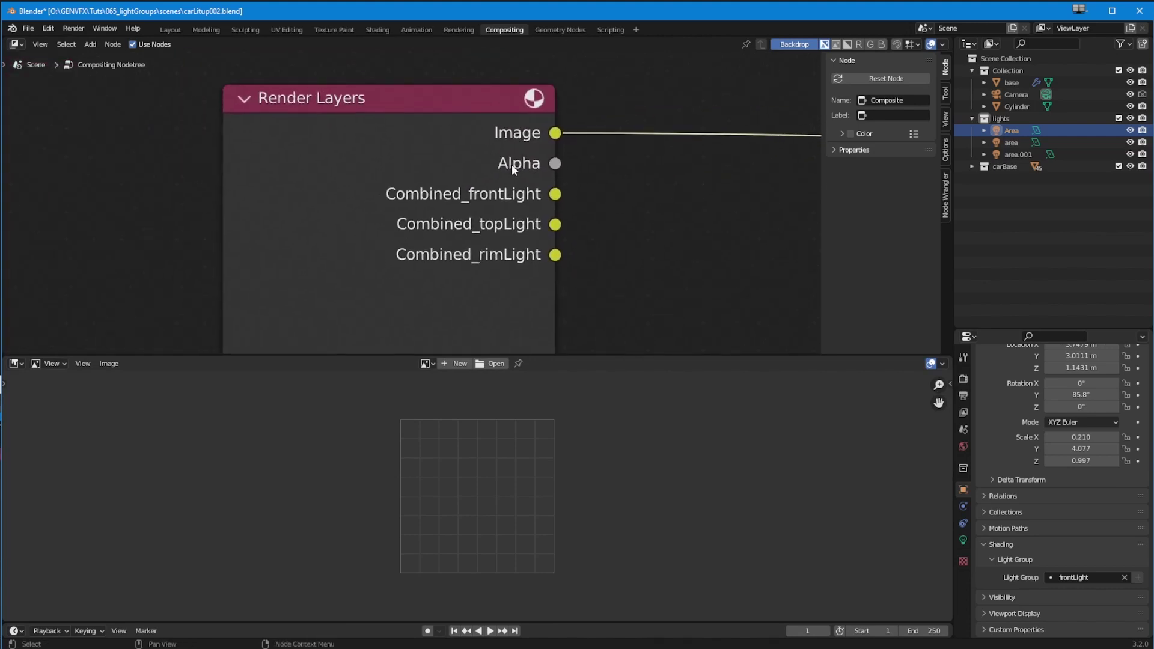
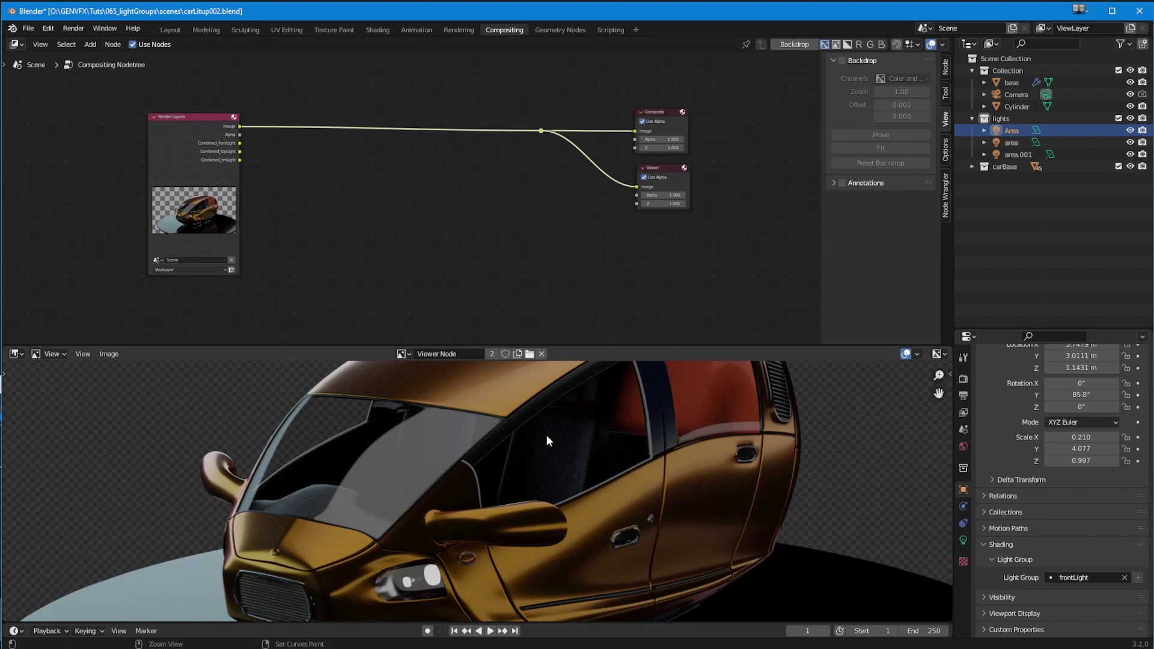
scroll(495, 455, down, 1)
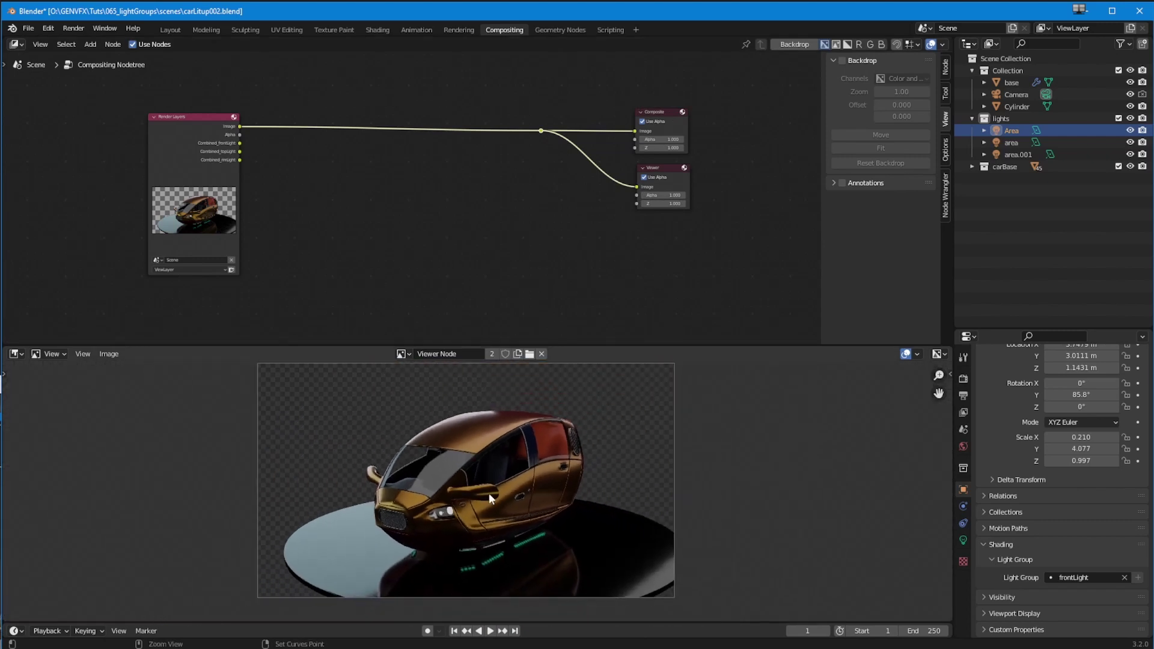
scroll(537, 426, up, 3)
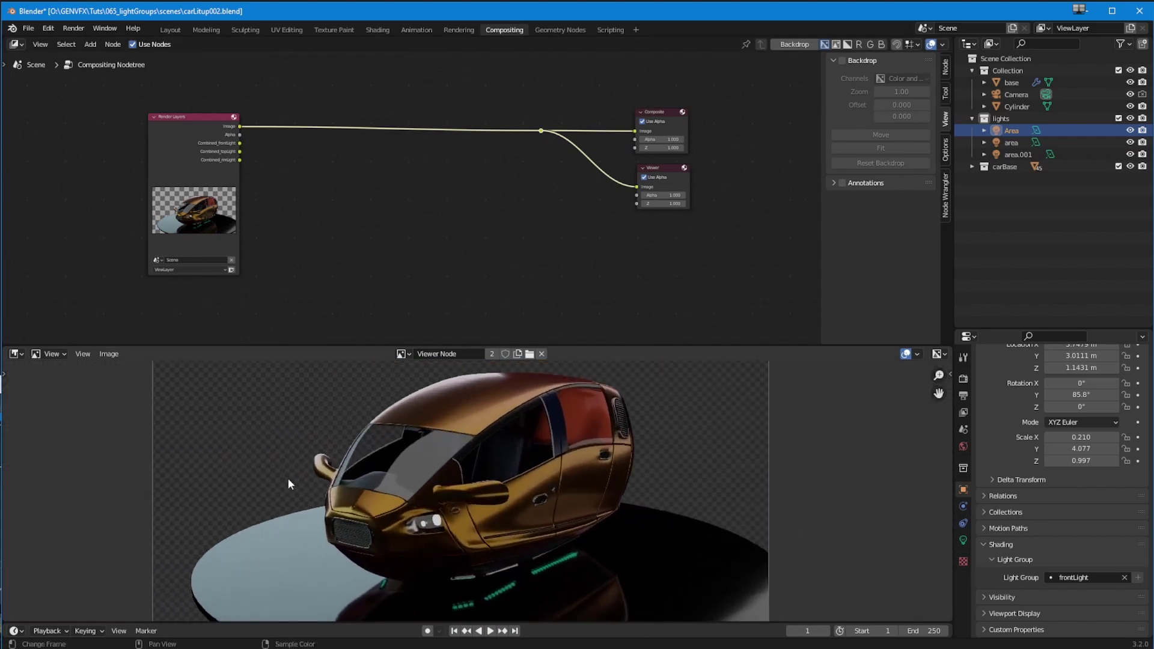
scroll(287, 477, up, 1)
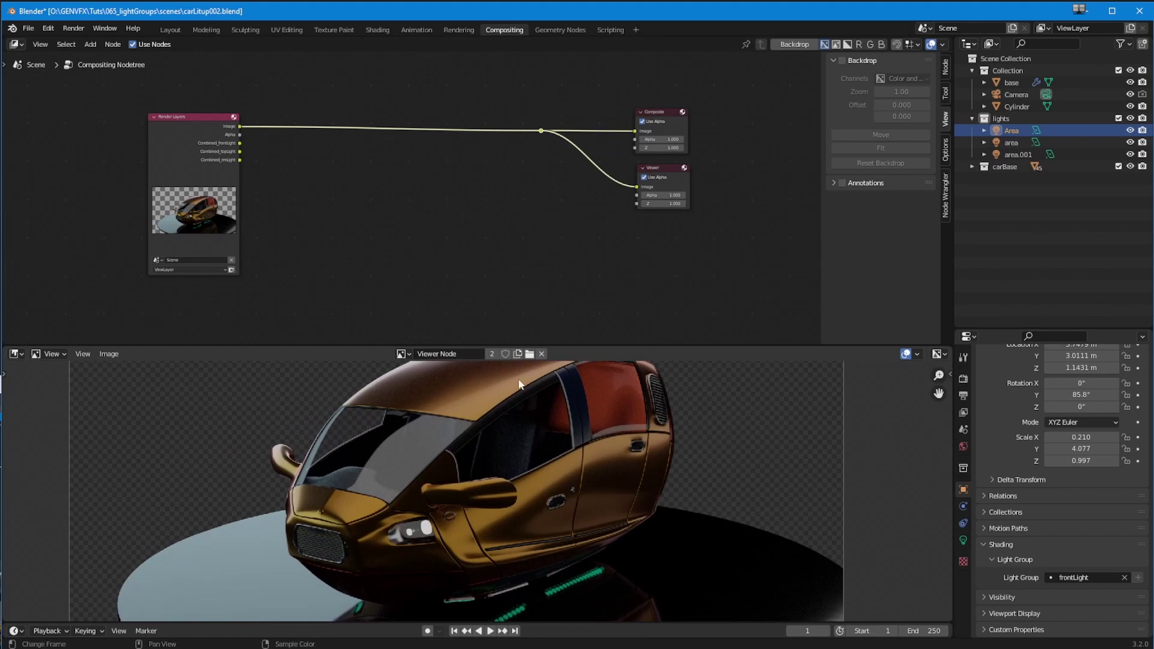
scroll(450, 519, up, 1)
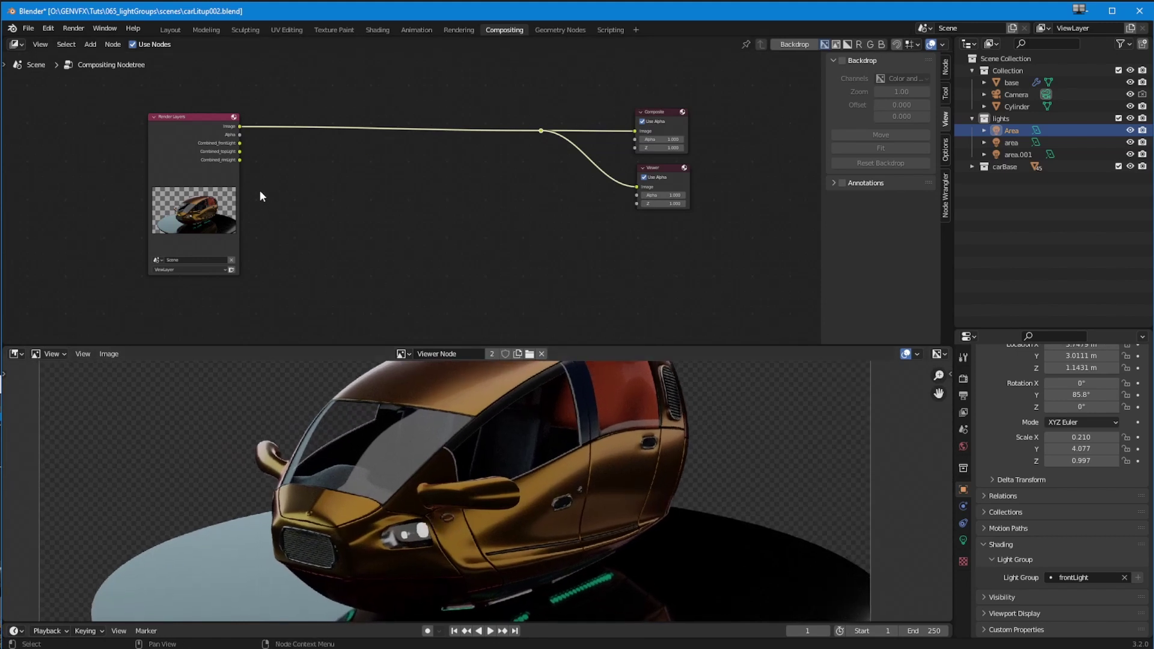
Move the Composite and Viewer nodes farther from the reroute point
drag(655, 111, 685, 95)
drag(662, 168, 687, 150)
Preview each light pass by linking Combined_frontLight, Combined_topLight and Combined_rimLight one after another to the reroute point
drag(240, 143, 541, 131)
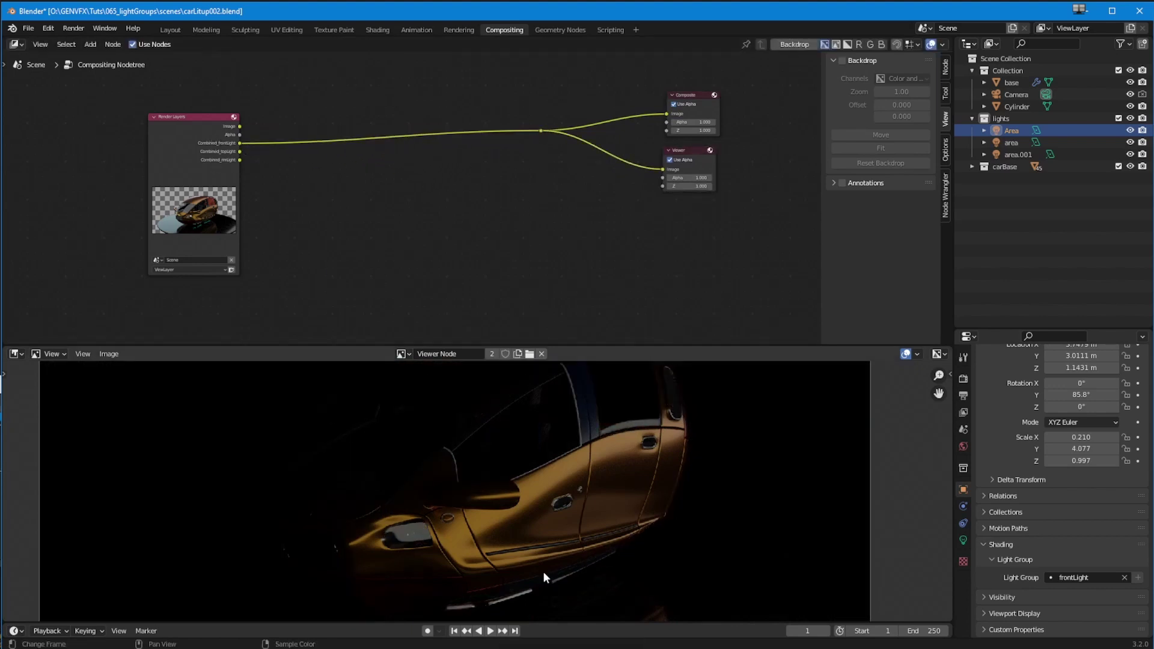
scroll(241, 157, up, 2)
click(193, 141)
drag(191, 138, 578, 111)
scroll(477, 503, down, 2)
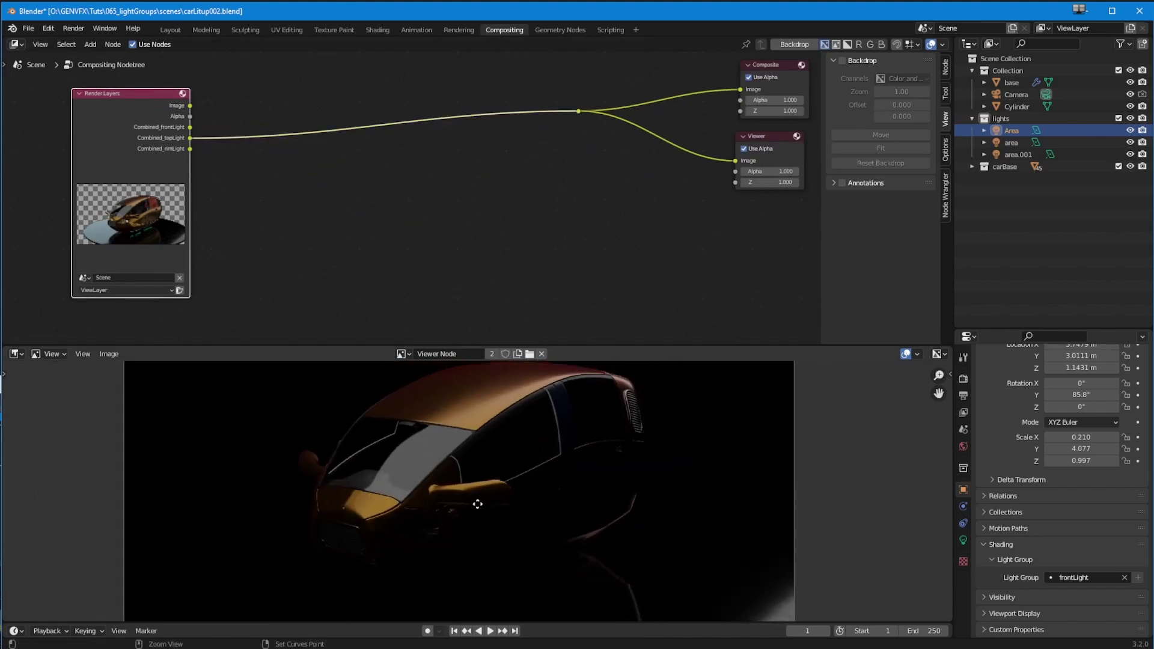
scroll(477, 504, down, 1)
drag(189, 149, 578, 111)
scroll(451, 263, down, 1)
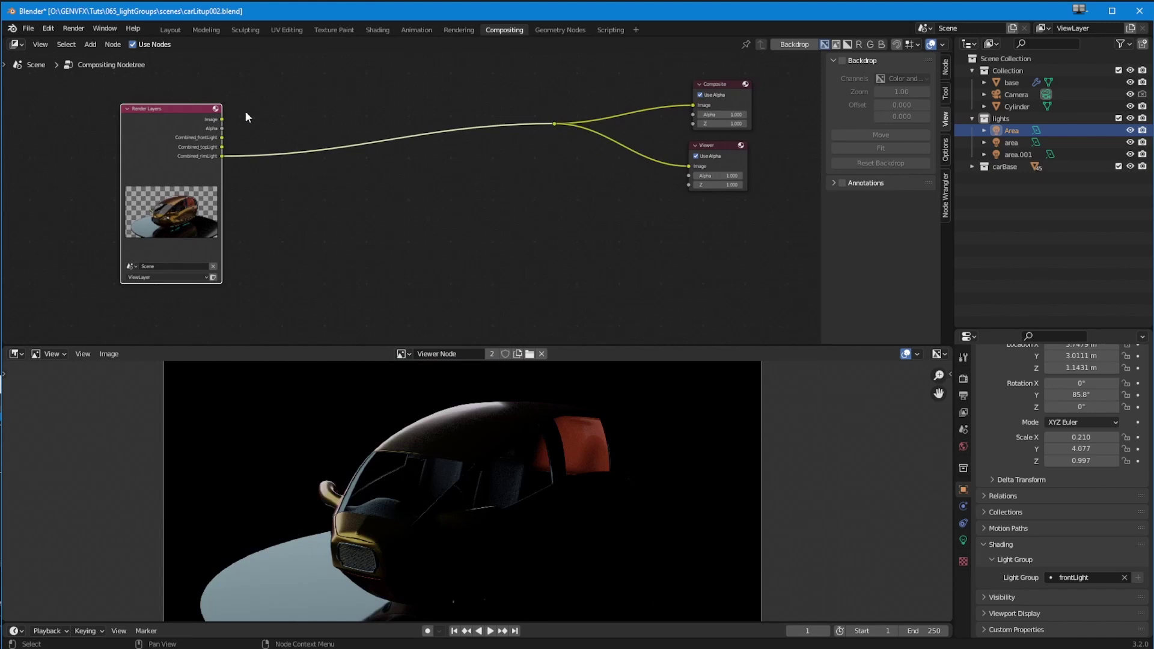
Add an Alpha Over node between the Render Layers node and the reroute point
click(90, 45)
mouse_move(102, 123)
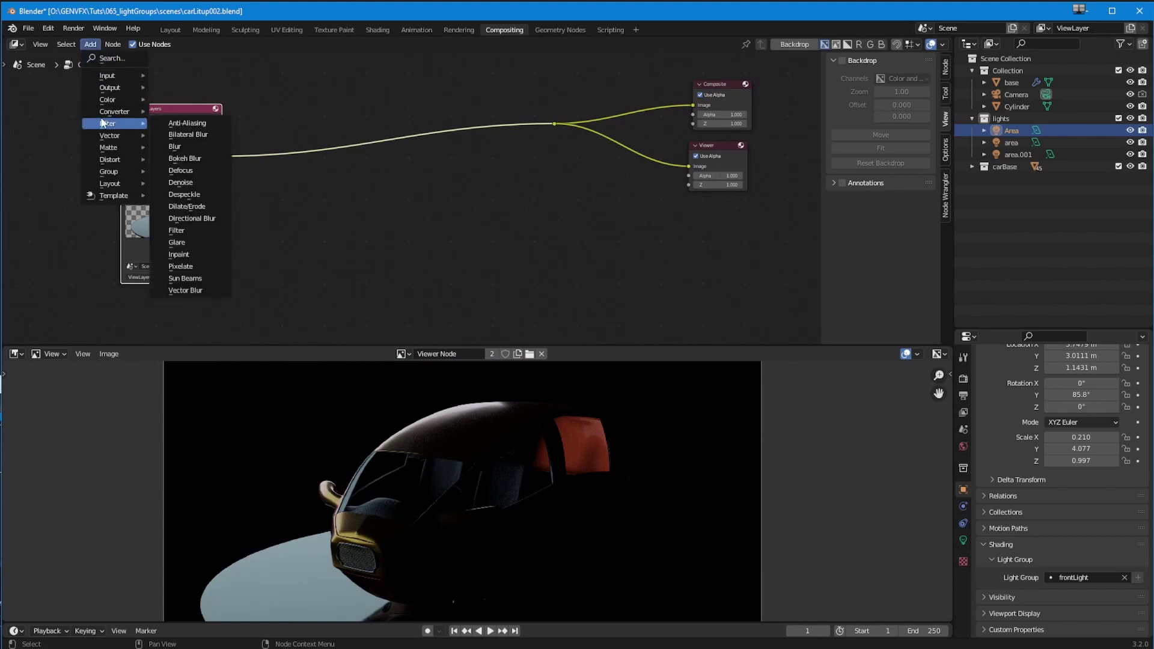
mouse_move(107, 99)
click(180, 100)
click(317, 190)
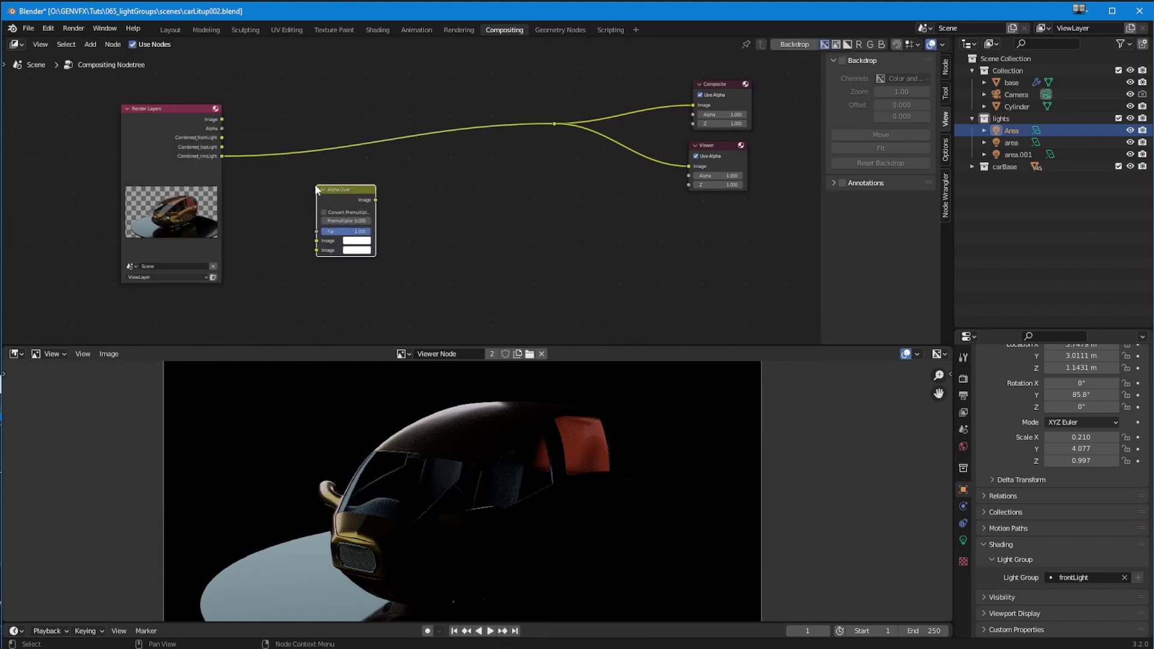
Combine Combined_topLight and Combined_rimLight through the Alpha Over node into the reroute point, with Fac at 0.5
drag(222, 156, 316, 250)
drag(225, 146, 316, 240)
drag(374, 200, 552, 124)
drag(344, 232, 326, 234)
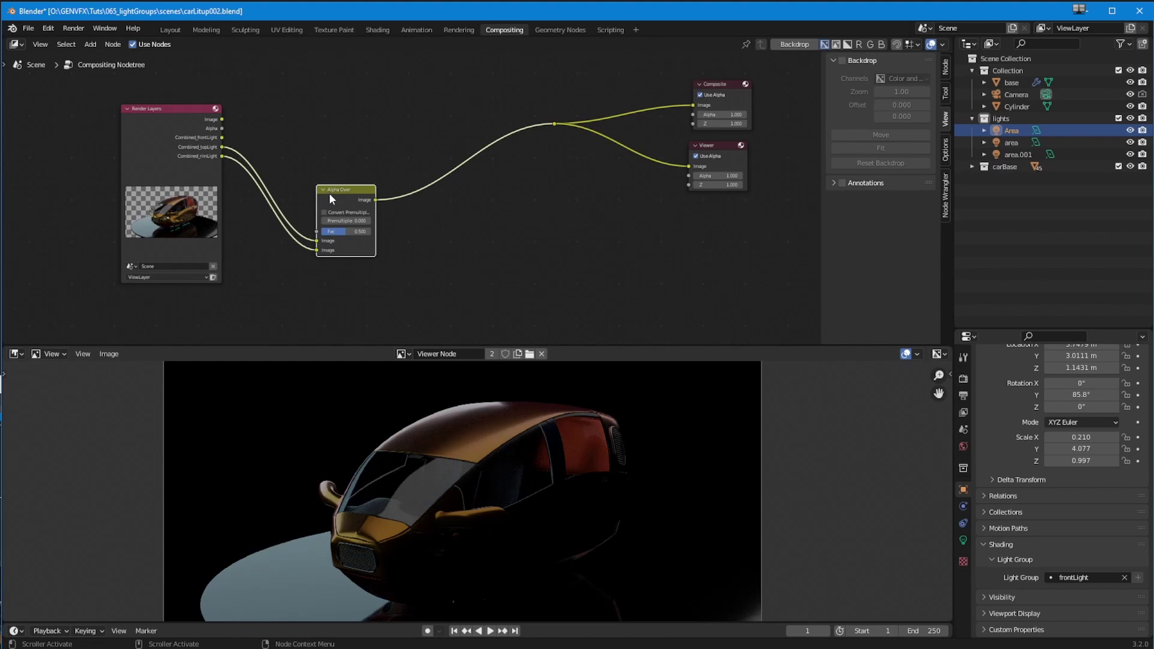
Link the Render Layers Image output back to the reroute point and delete the Alpha Over node
drag(222, 119, 554, 124)
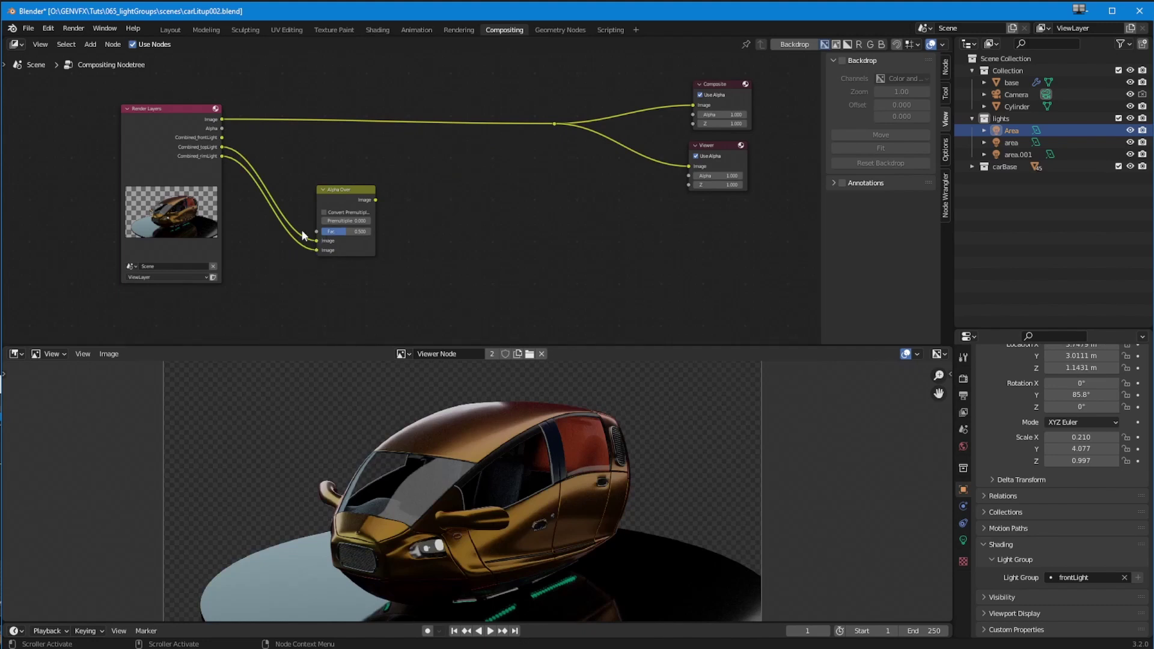
click(329, 201)
key(x)
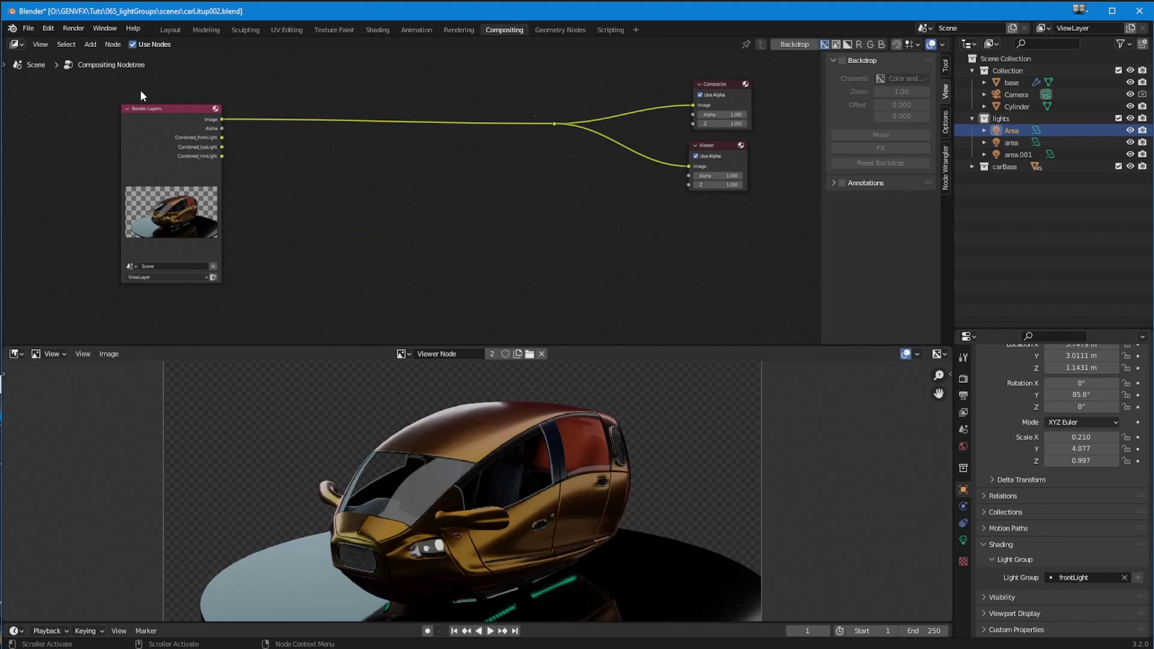
Add a Mix node beside the Render Layers node and set its blending mode to Add
click(90, 44)
mouse_move(106, 98)
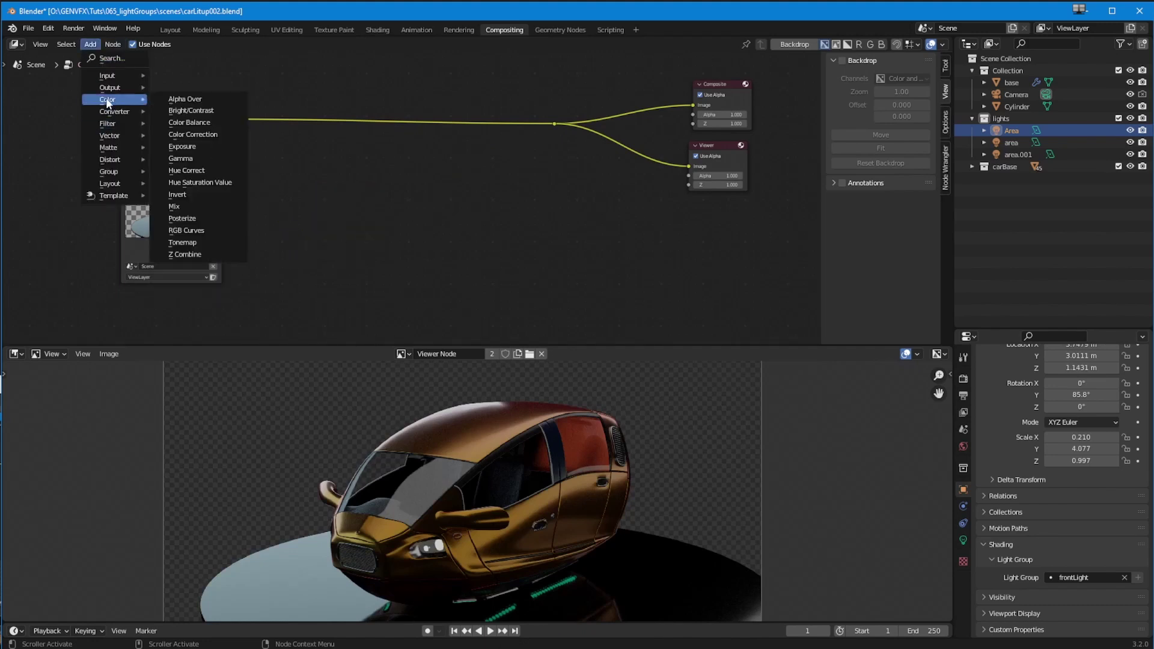
click(189, 203)
click(314, 155)
scroll(314, 155, up, 3)
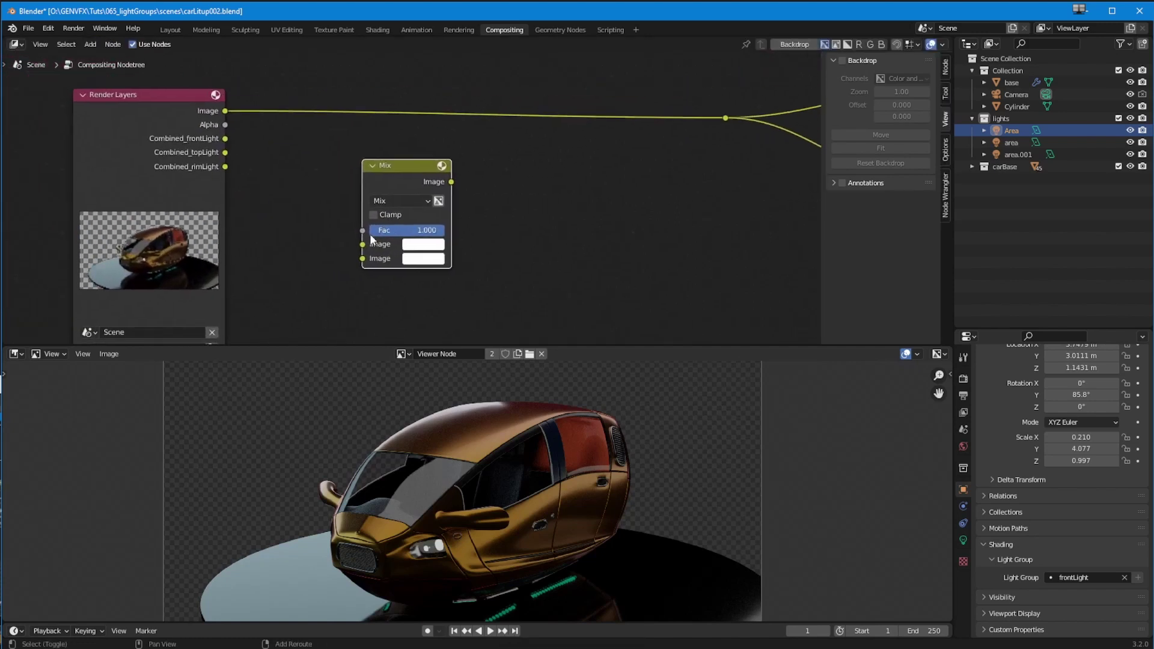
click(381, 202)
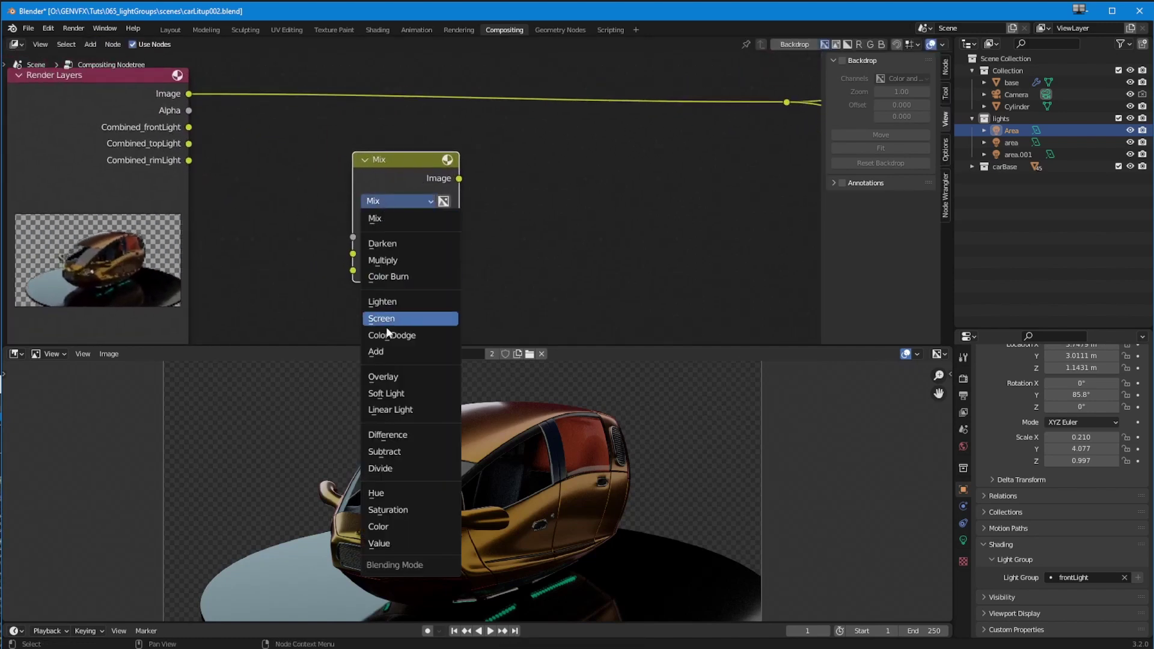
click(377, 351)
drag(372, 174, 355, 164)
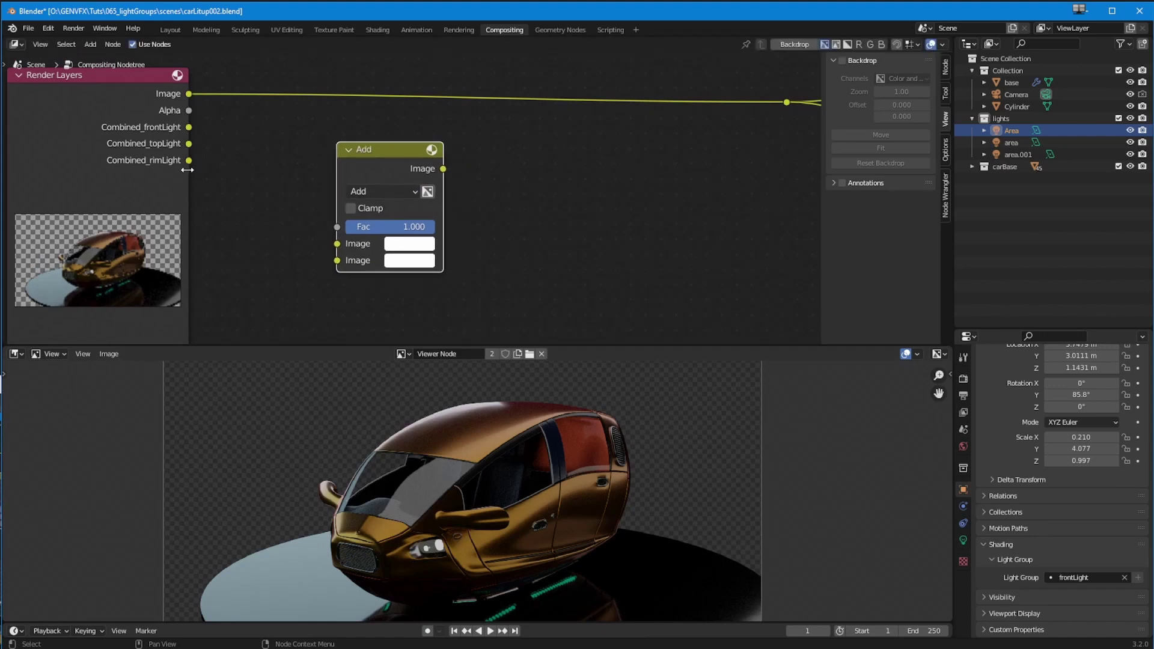
Combine Combined_rimLight and Combined_frontLight through the Add node into the reroute point, with Fac at 1
drag(188, 126, 337, 261)
drag(189, 161, 337, 243)
scroll(337, 243, down, 2)
middle_drag(355, 283, 243, 191)
drag(311, 160, 595, 105)
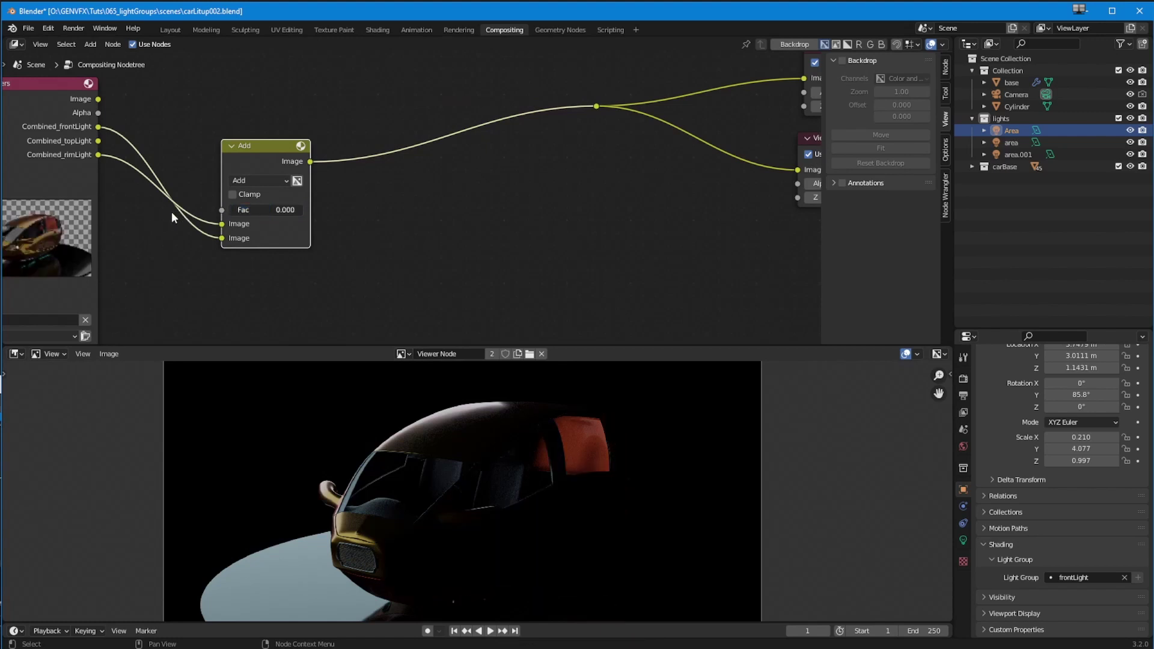
drag(277, 212, 315, 182)
key(Home)
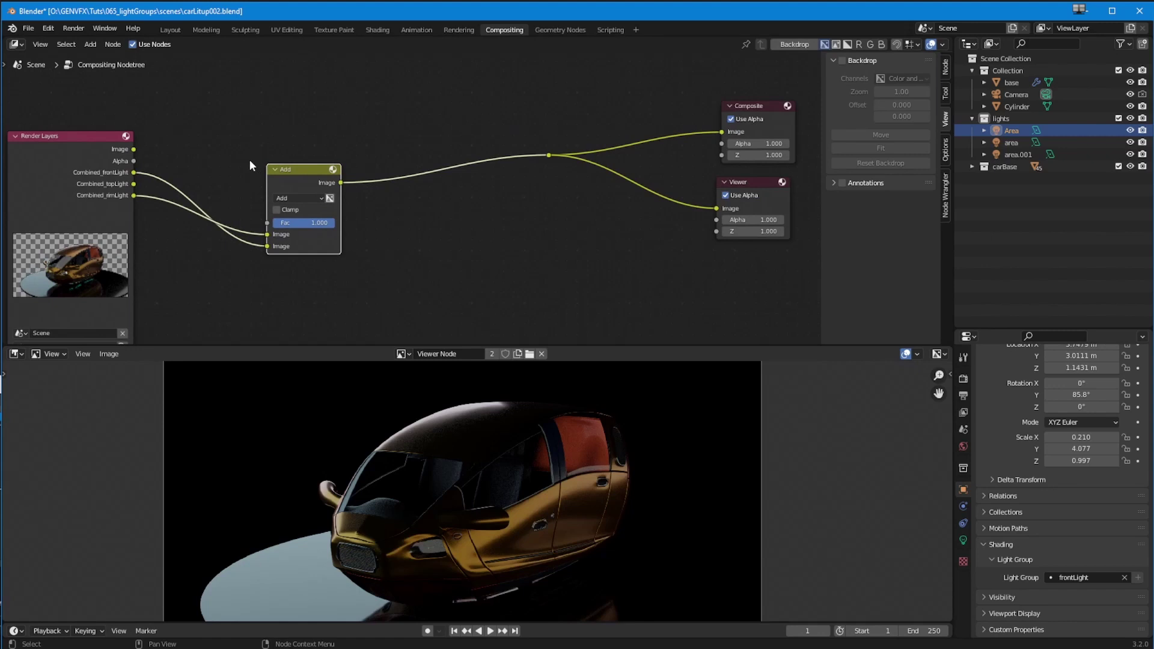
Add a second Mix node between the Add node and the Composite and Viewer nodes
click(90, 44)
mouse_move(110, 102)
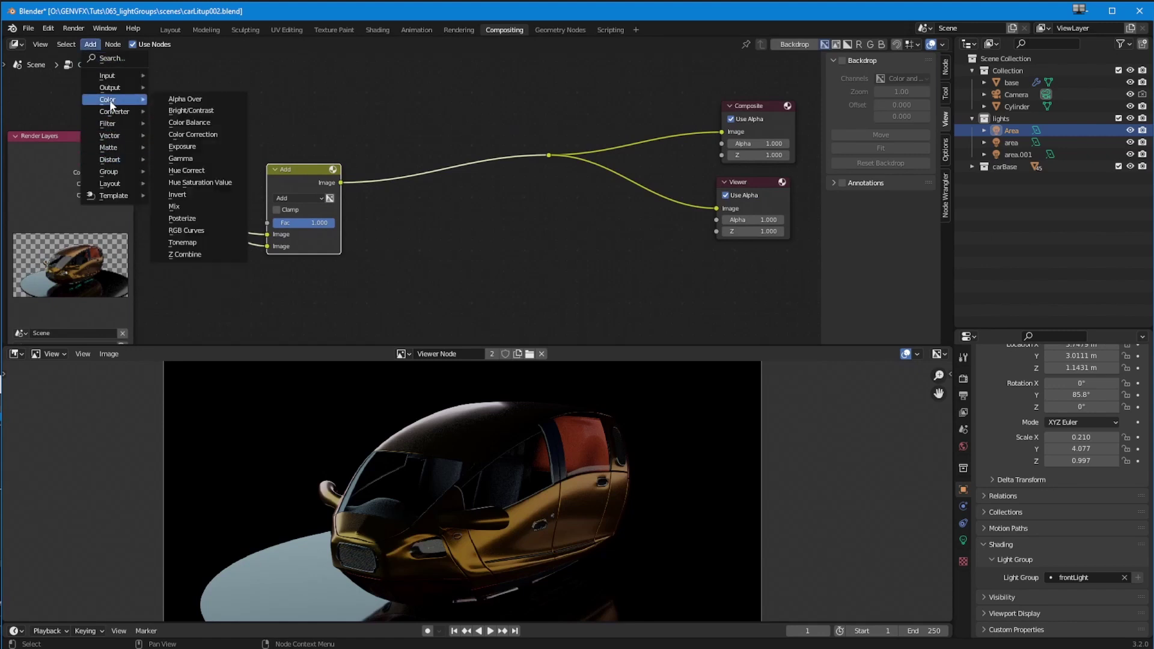
click(178, 206)
click(460, 240)
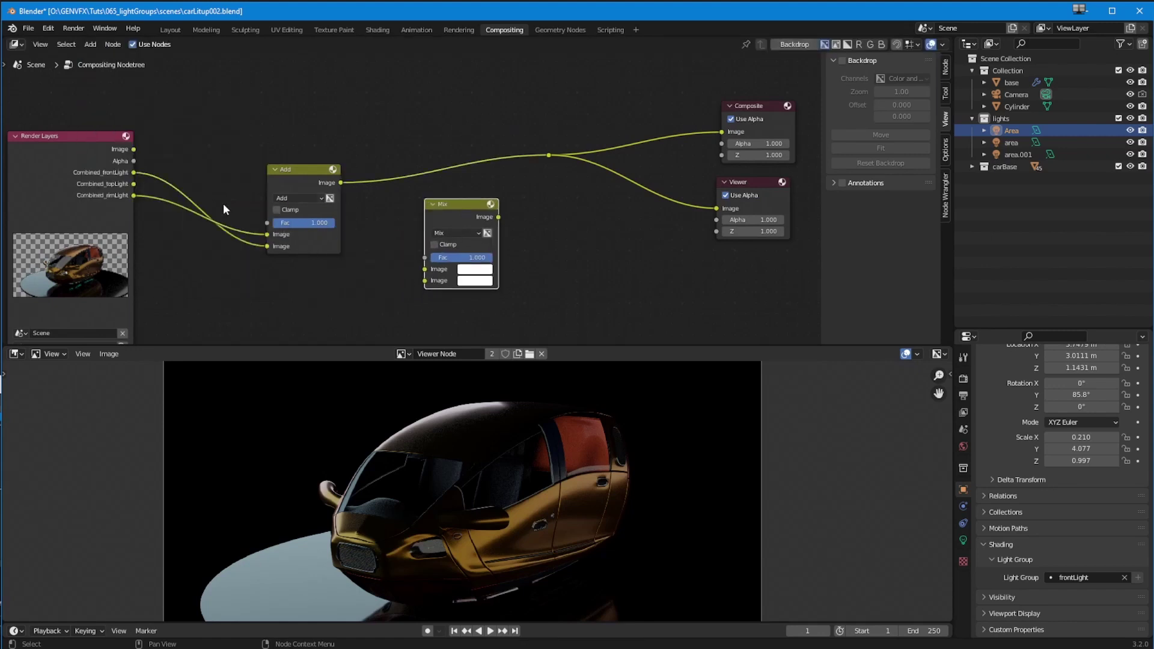
Combine the Add node's output and Combined_topLight through the second Mix node into the reroute point, with blending mode Add
drag(134, 184, 421, 280)
drag(340, 183, 423, 269)
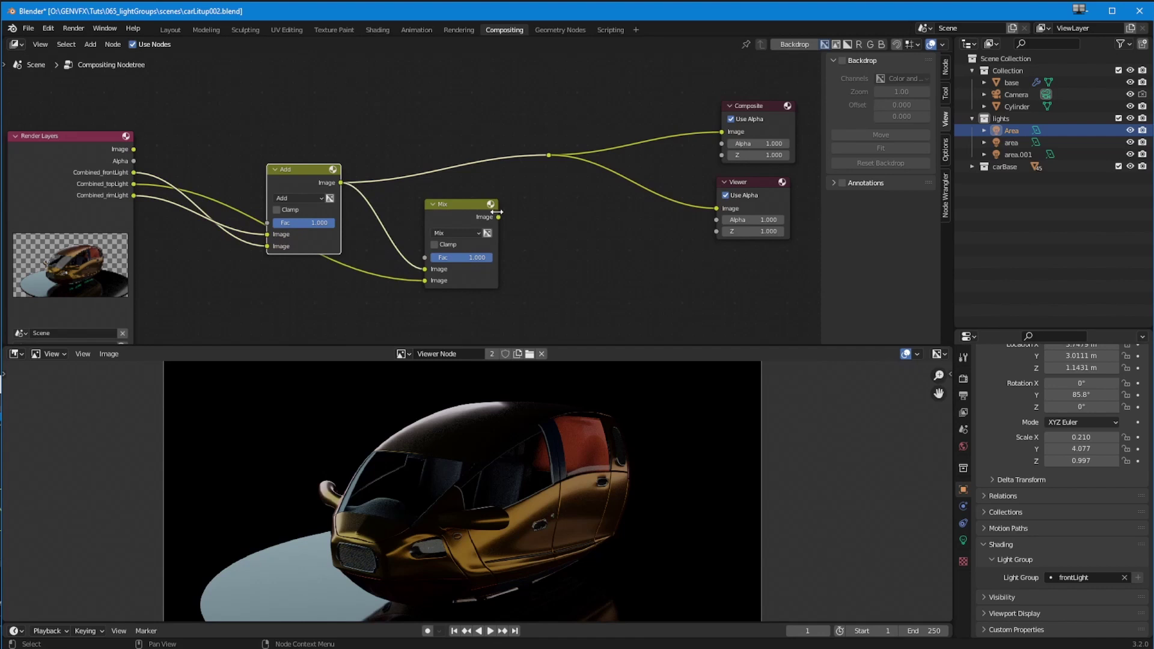
drag(499, 216, 549, 155)
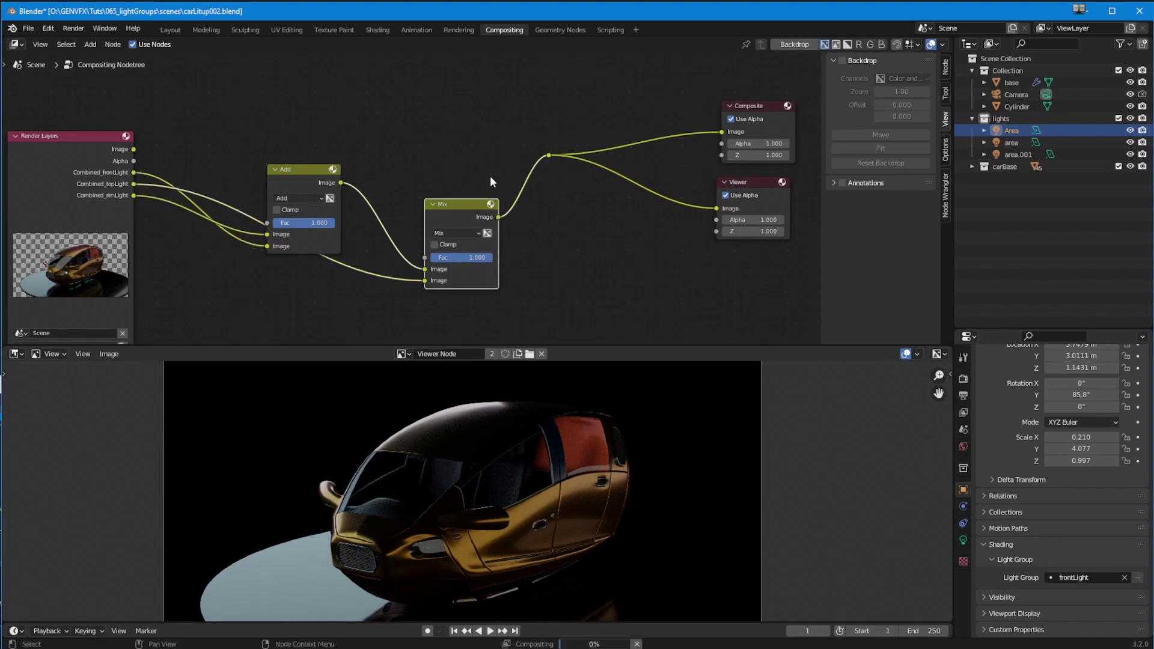
click(457, 233)
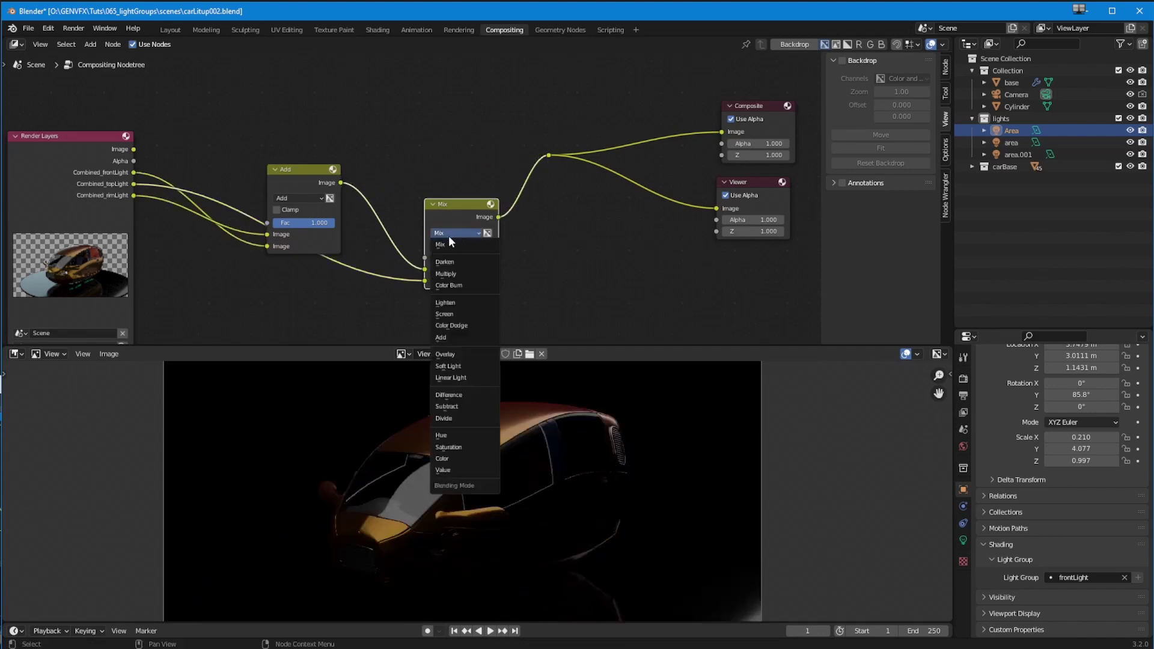
click(442, 340)
Space out the two Add nodes and move the reroute point next to the Composite and Viewer nodes
drag(442, 206, 443, 187)
mouse_move(469, 236)
mouse_down()
mouse_move(382, 238)
mouse_move(482, 240)
mouse_move(373, 243)
mouse_move(480, 241)
mouse_up()
drag(459, 174, 475, 138)
drag(323, 171, 376, 101)
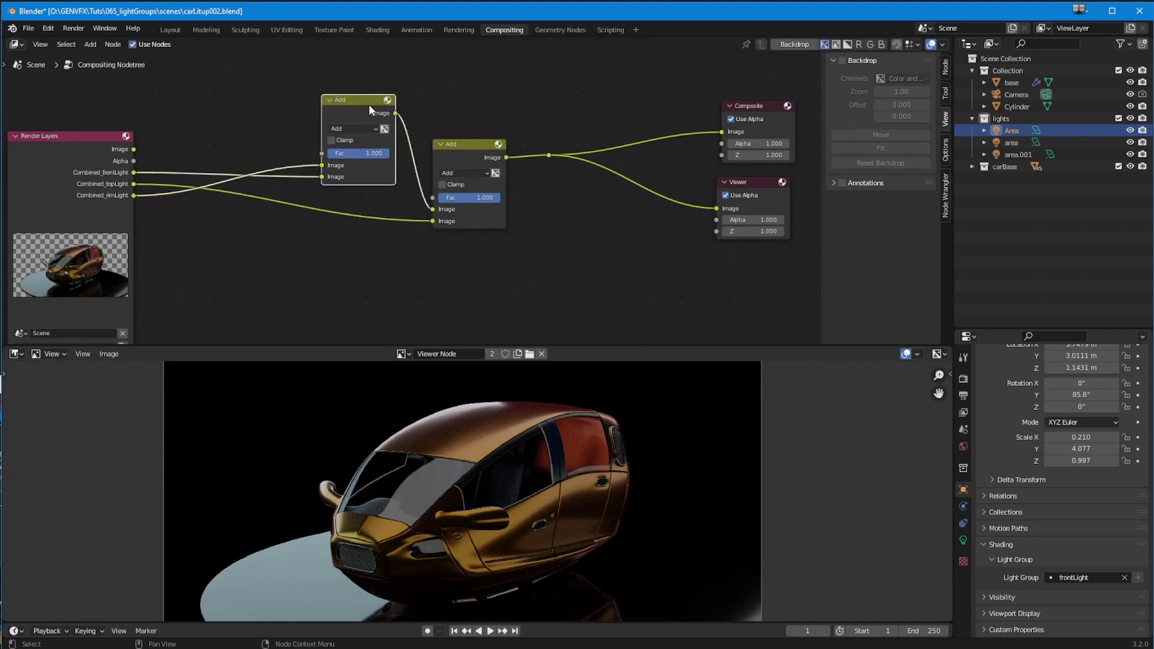
drag(448, 144, 468, 140)
click(539, 137)
key(g)
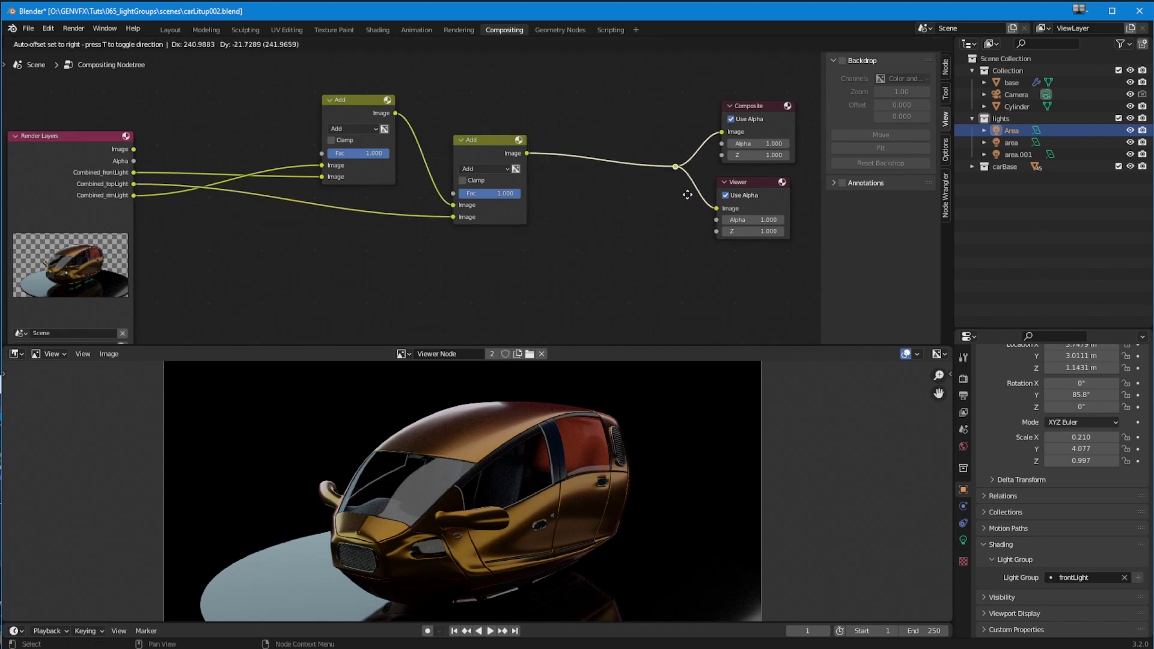
click(662, 186)
Move both Add nodes closer to the reroute point, leaving room after the Render Layers node
click(500, 139)
drag(500, 138, 575, 154)
drag(330, 119, 377, 267)
drag(548, 153, 549, 152)
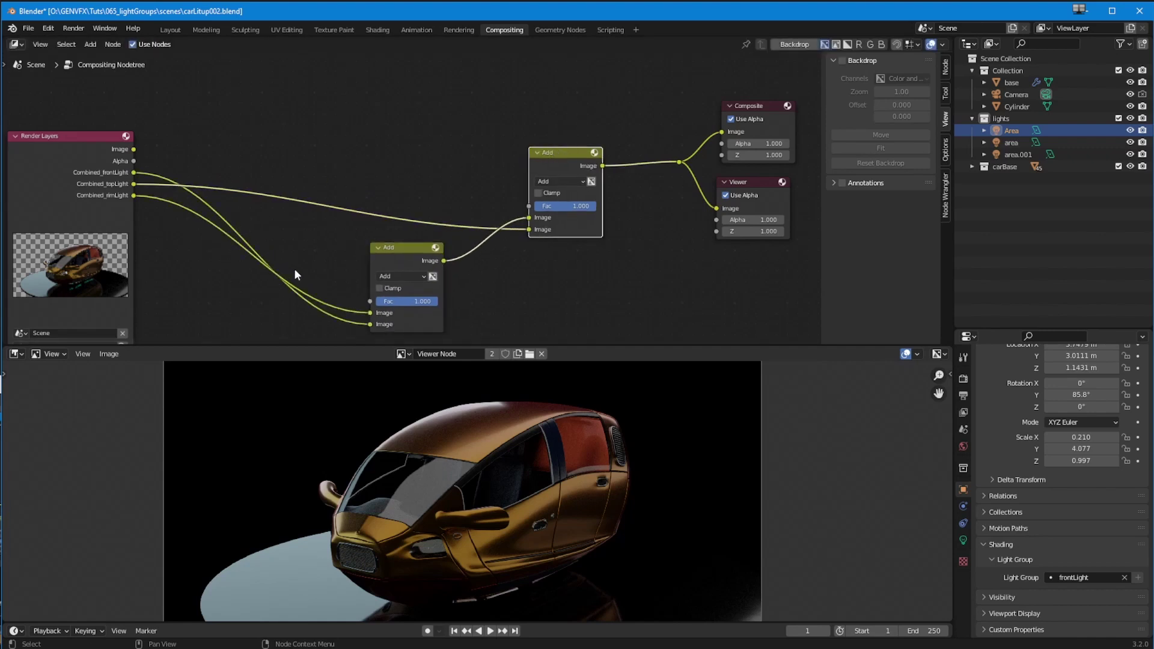
drag(567, 164, 604, 156)
drag(396, 255, 482, 125)
Relink Combined_frontLight and Combined_topLight into the first Add node and Combined_rimLight into the second, and tidy the node layout
drag(133, 195, 463, 192)
drag(134, 172, 466, 181)
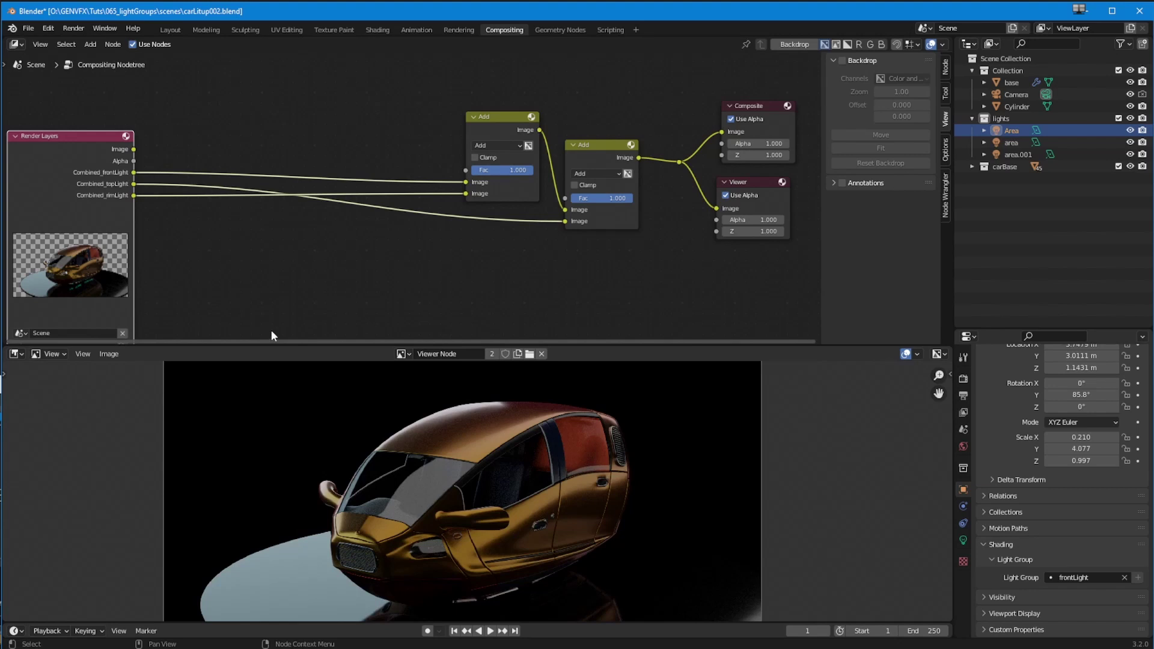
drag(135, 187, 471, 188)
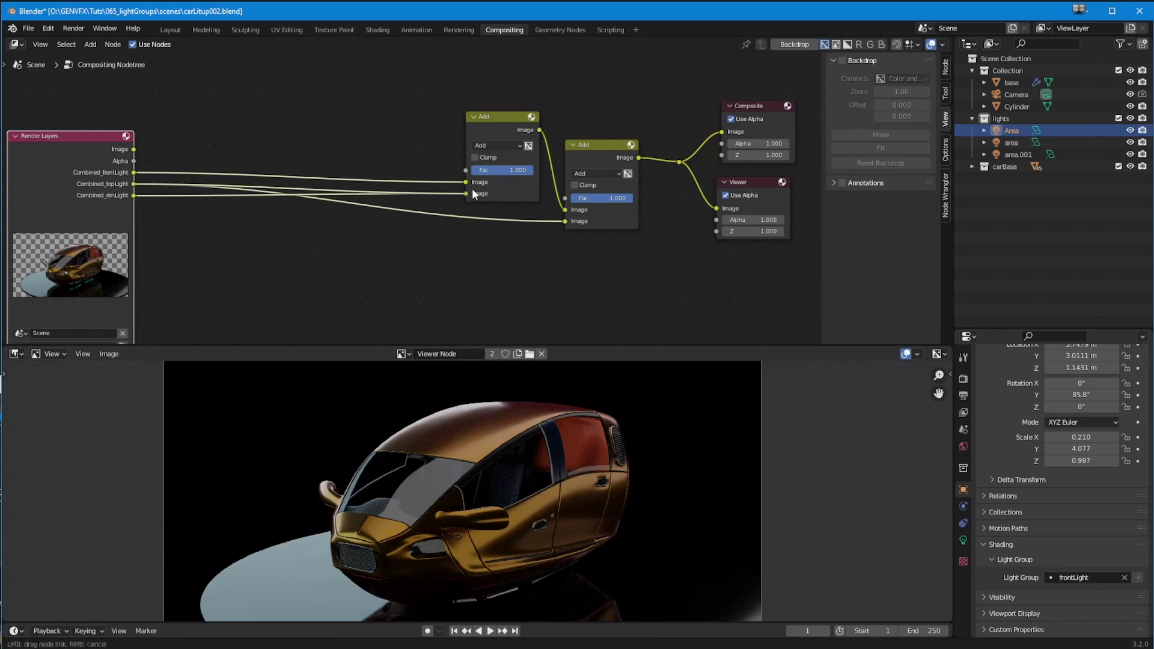
drag(133, 196, 565, 221)
drag(490, 117, 465, 97)
drag(584, 152, 582, 148)
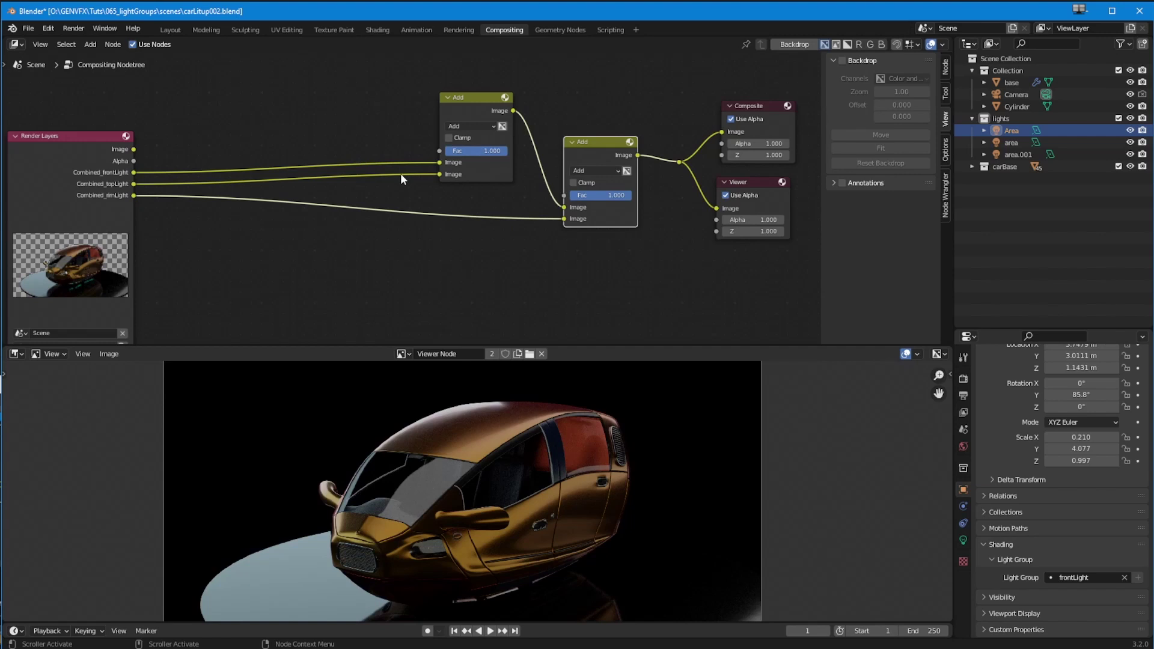
mouse_move(473, 150)
mouse_down()
mouse_move(415, 149)
mouse_move(451, 151)
mouse_up()
key(ctrl+z)
Insert an Exposure node on the link between Combined_rimLight and the second Add node
click(93, 44)
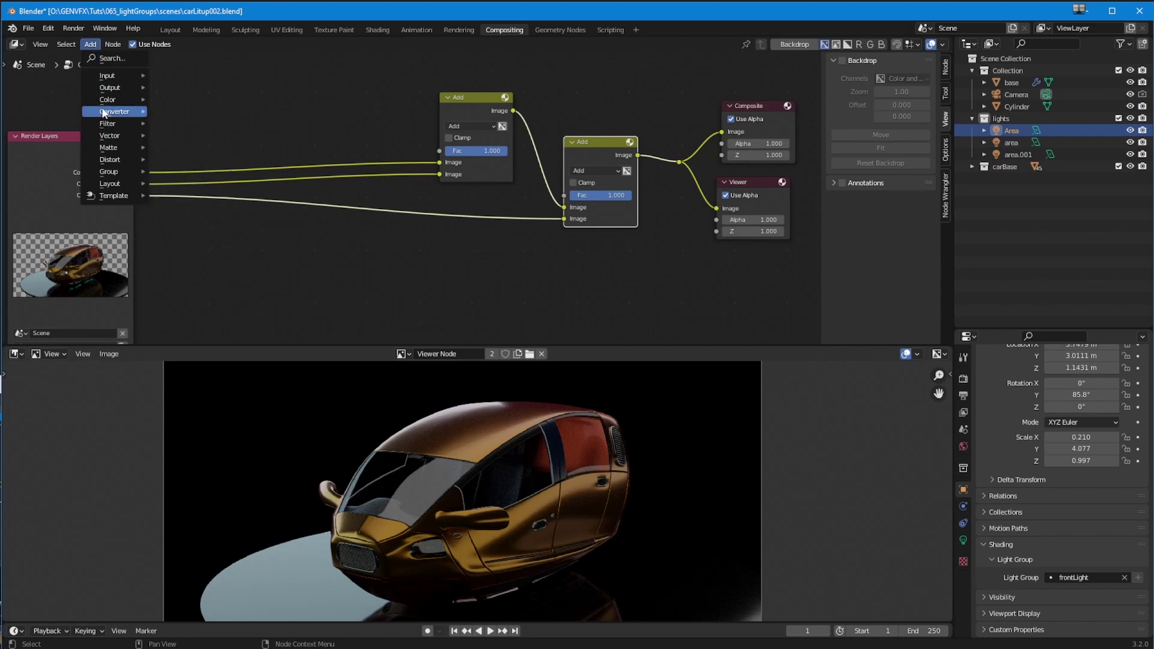
mouse_move(105, 100)
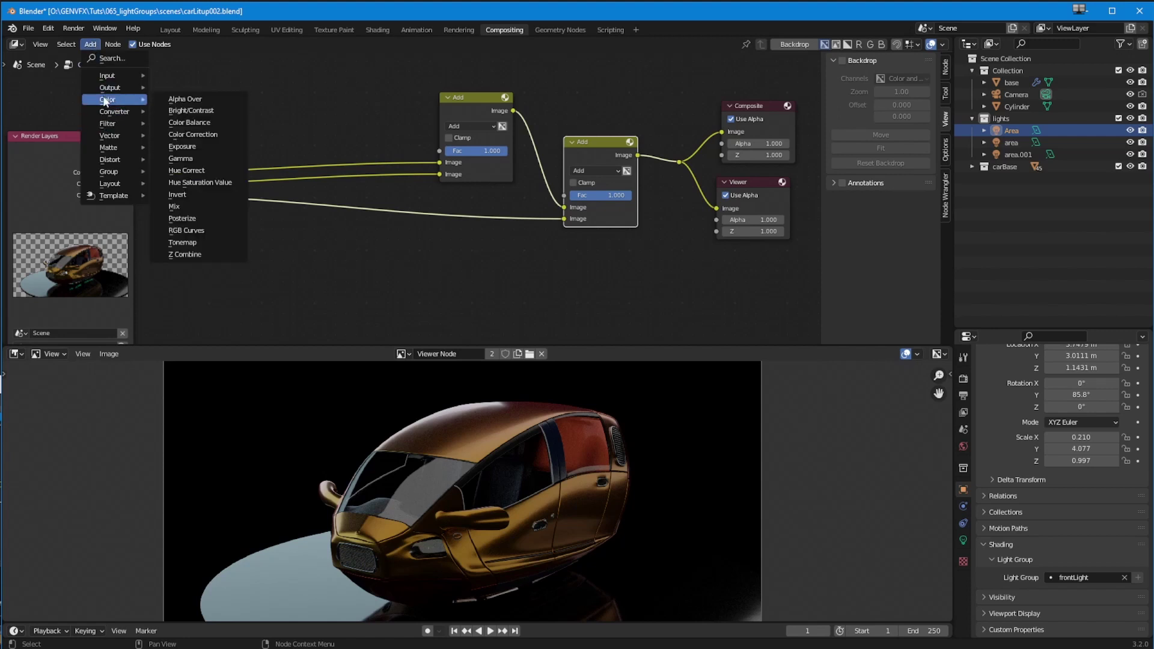
click(182, 146)
click(354, 279)
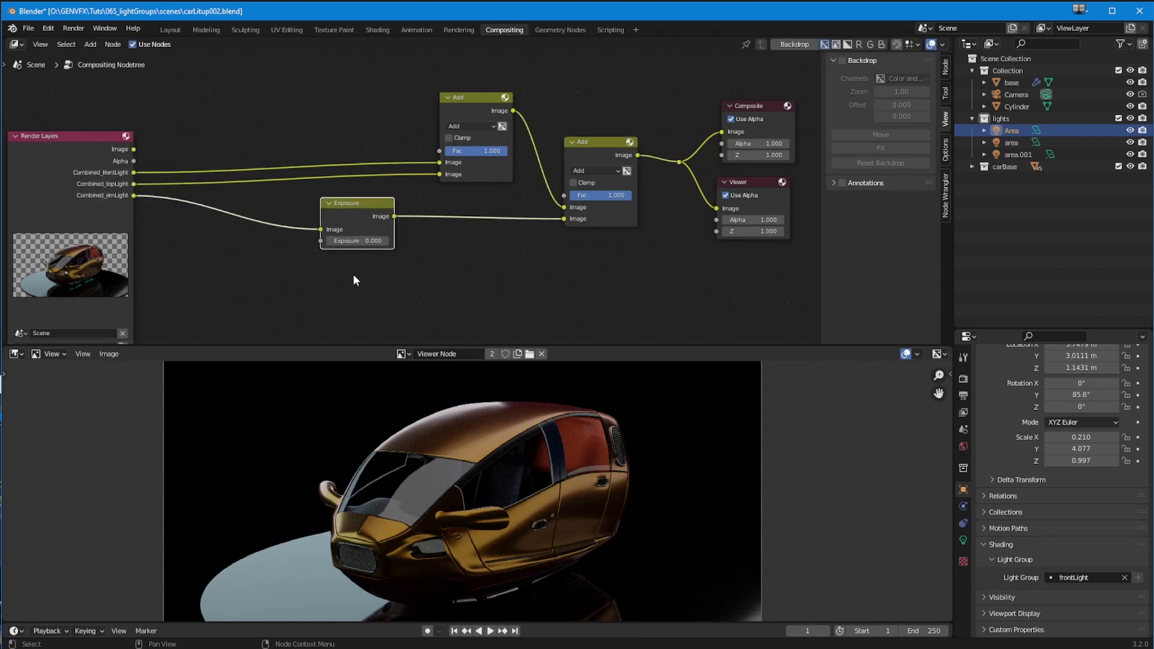
Try a higher exposure on the rim light pass and reset it to 0
drag(346, 246, 384, 247)
click(357, 240)
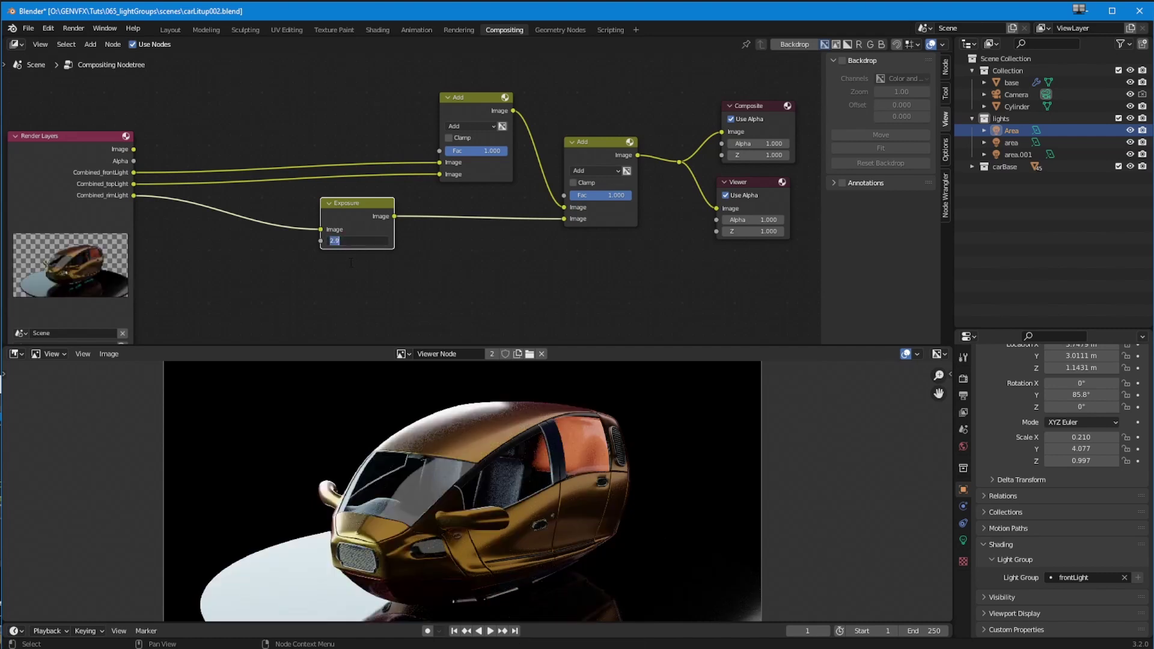
text(0)
key(Return)
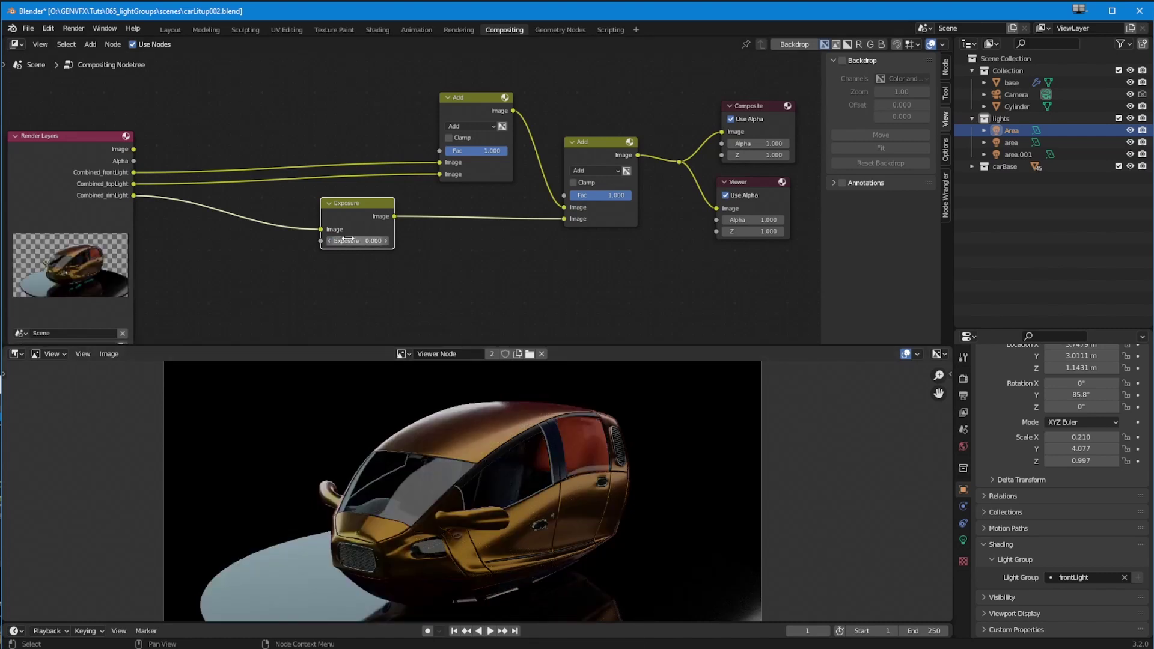
Try exposure values of -0.7, -10 and 2 on the rim light pass
drag(351, 242, 336, 241)
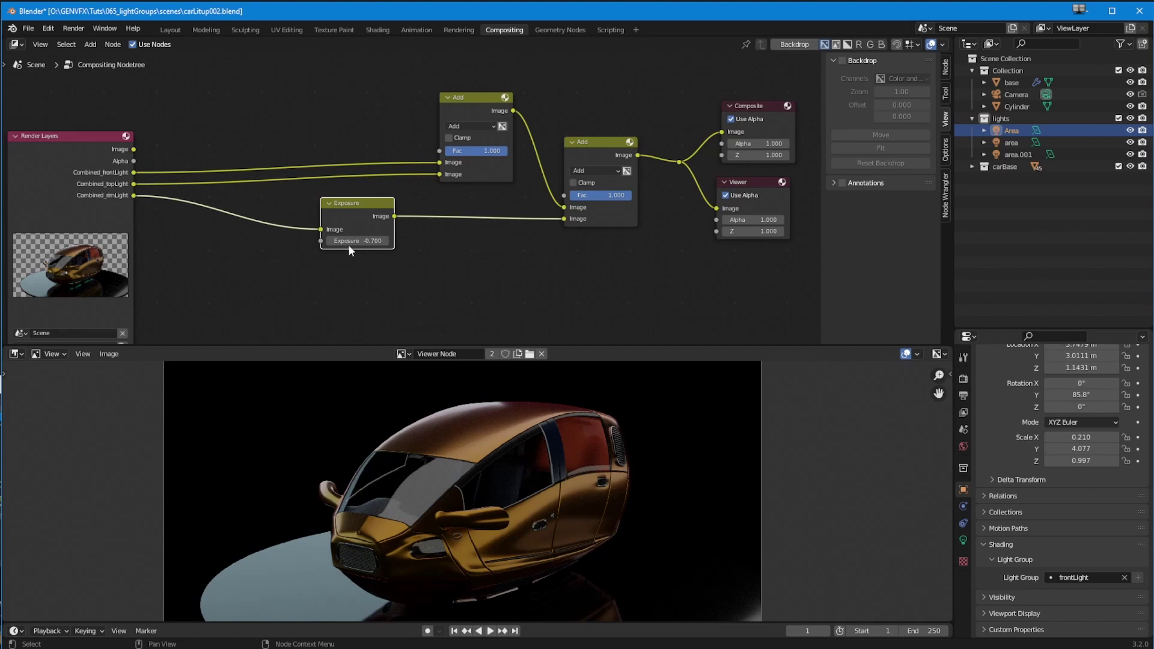
text(.0)
key(ctrl+a)
text(-1)
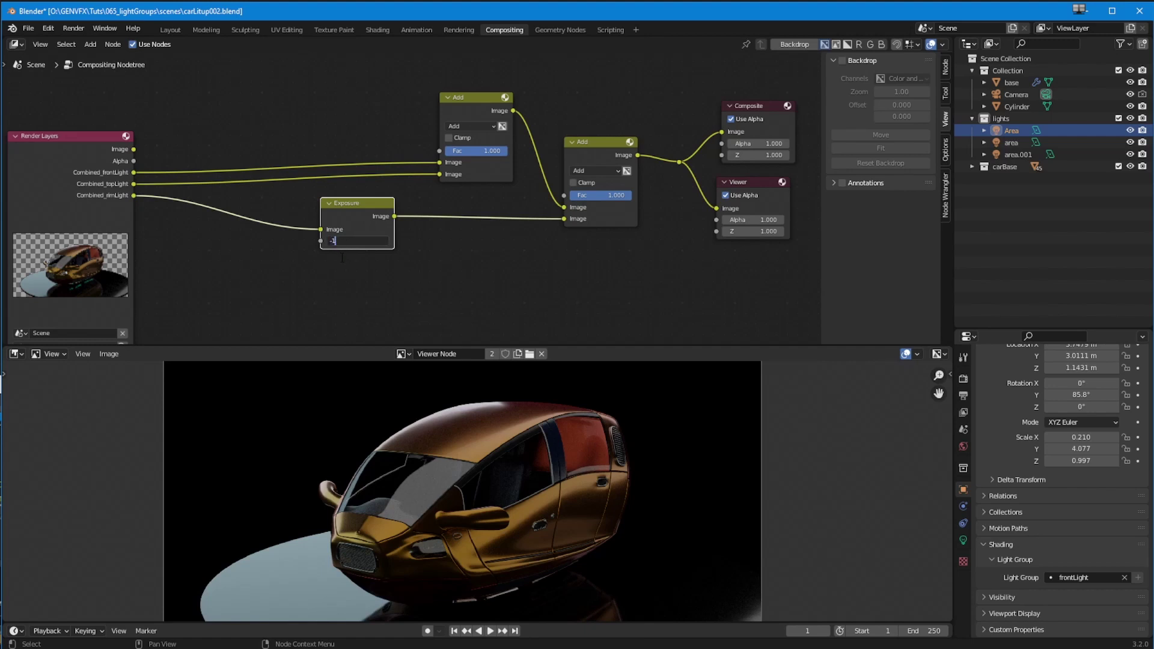
text(.0)
key(ctrl+a)
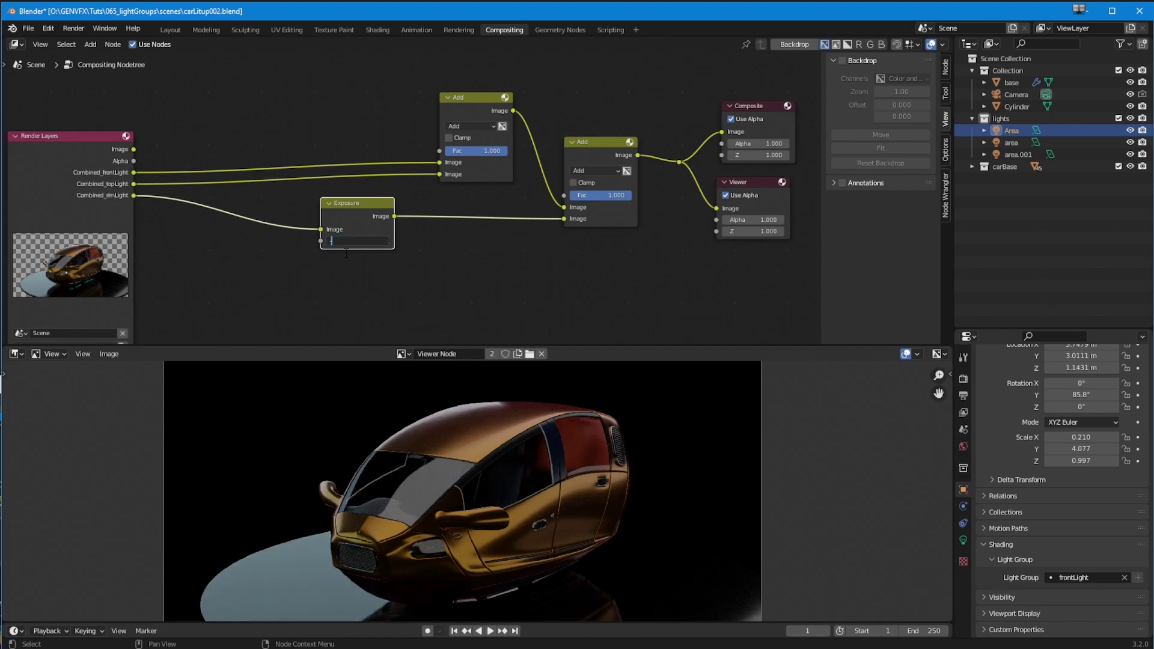
text(-10.0)
key(ctrl+a)
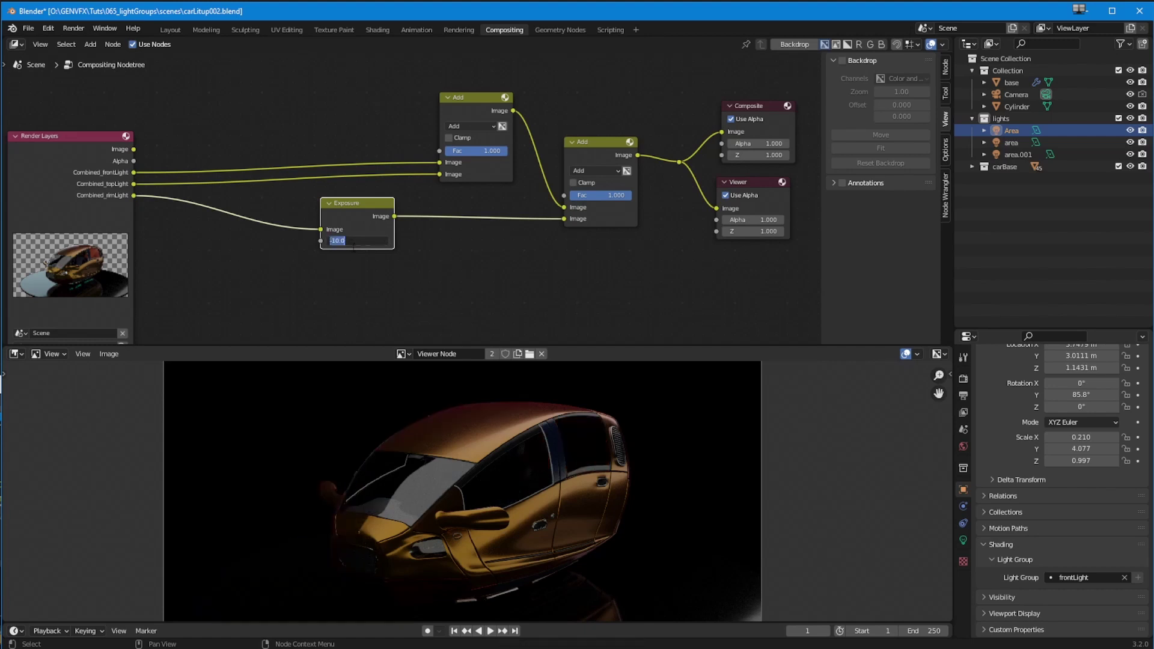
text(2)
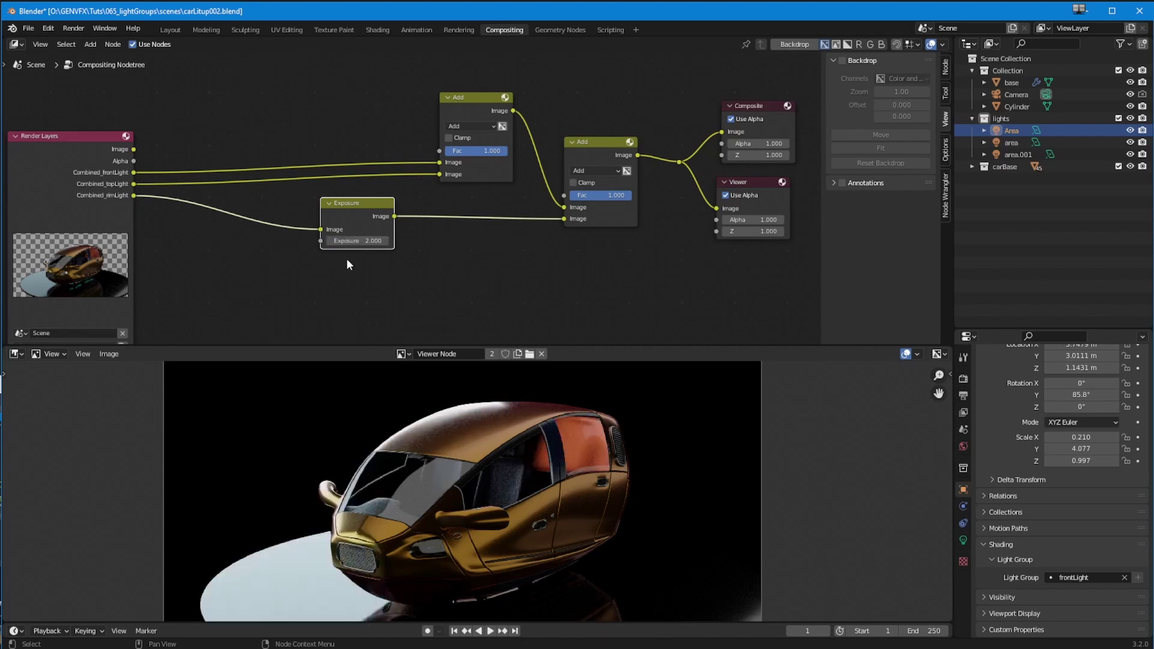
text(.0)
Fine-tune the rim light exposure to 1.4 and move its Exposure node closer to the second Add node
key(ctrl+a)
text(1.25)
key(Return)
click(353, 241)
text(1)
key(Return)
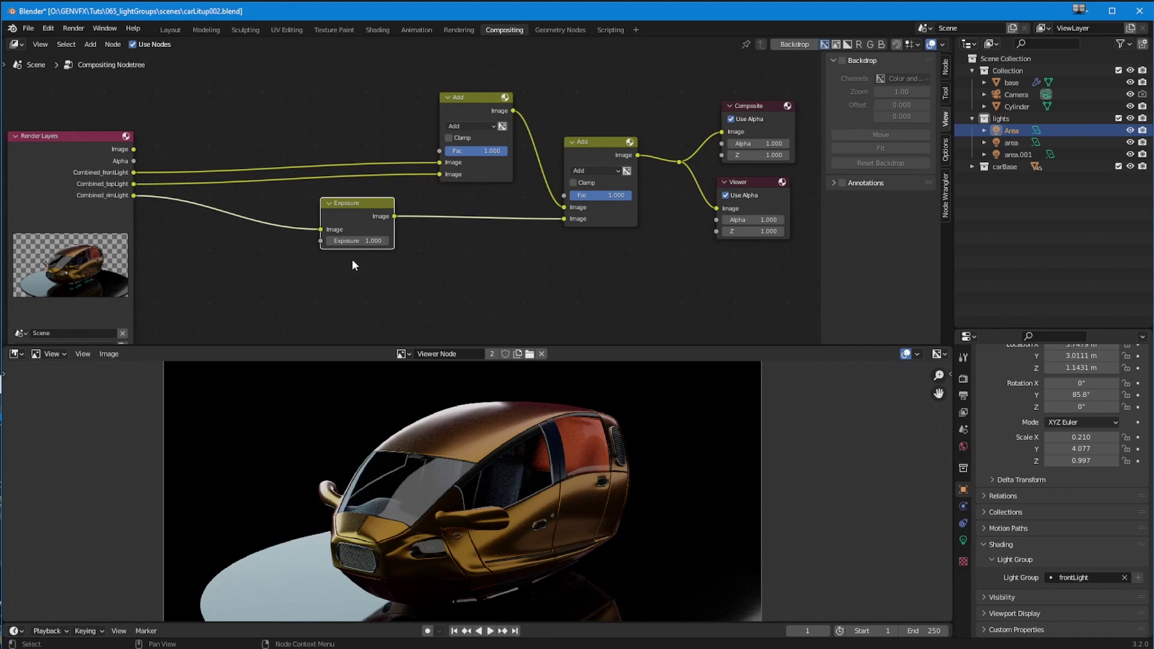
drag(354, 205, 444, 248)
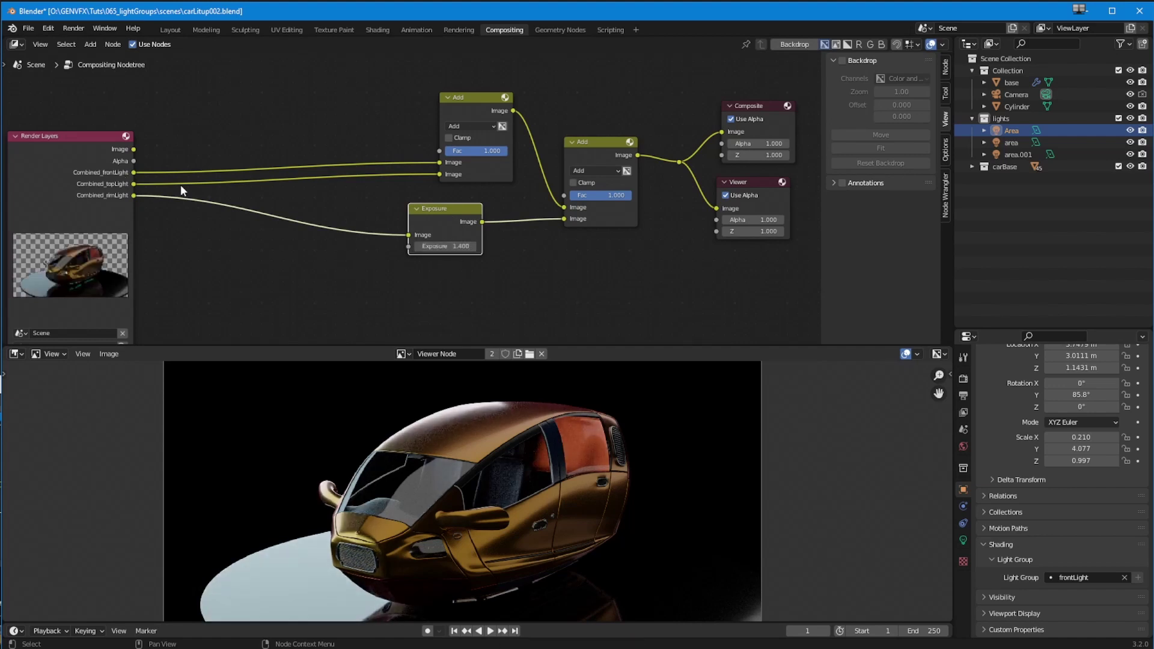
Insert another Exposure node on the link between Combined_topLight and the first Add node
click(90, 45)
mouse_move(107, 103)
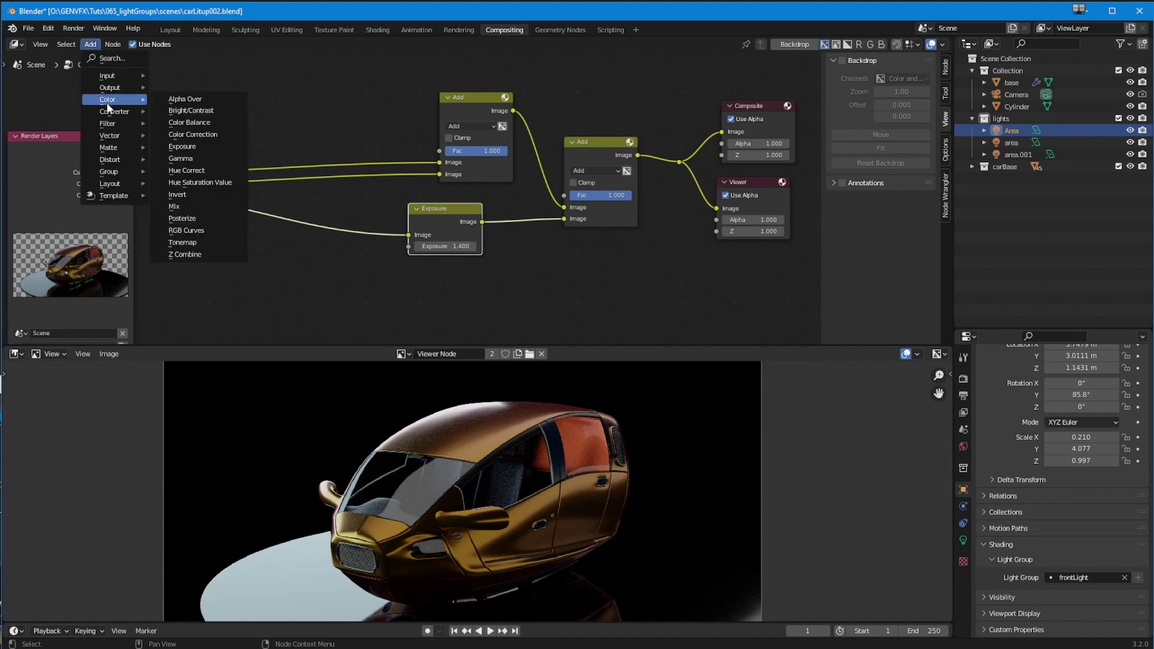
click(182, 147)
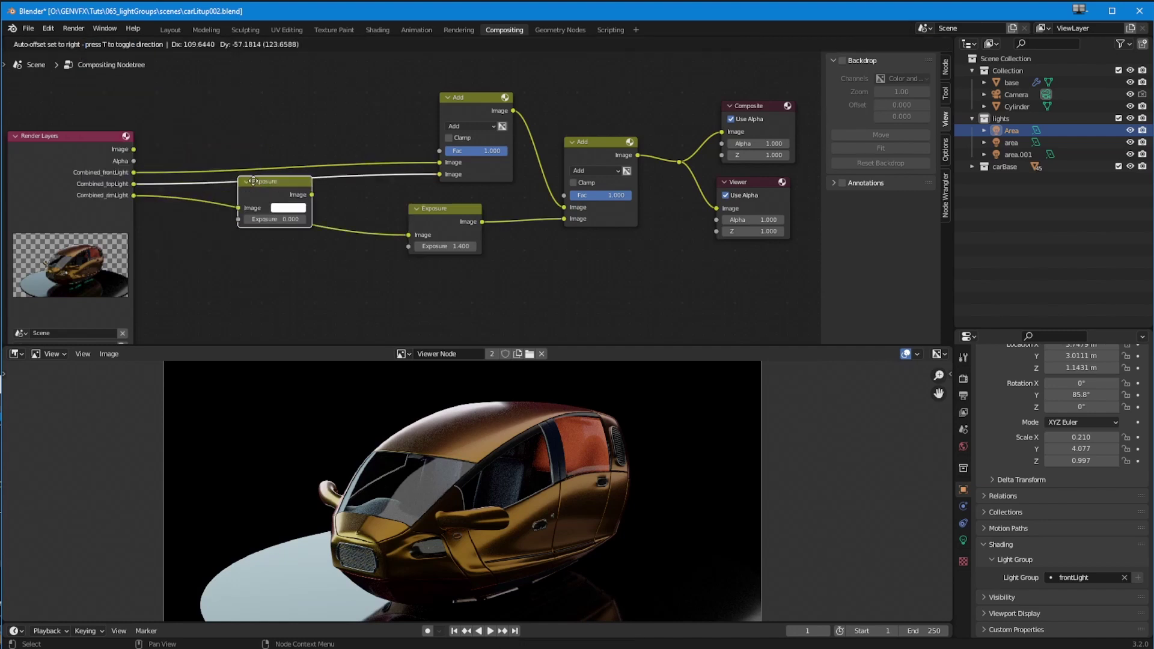
click(341, 199)
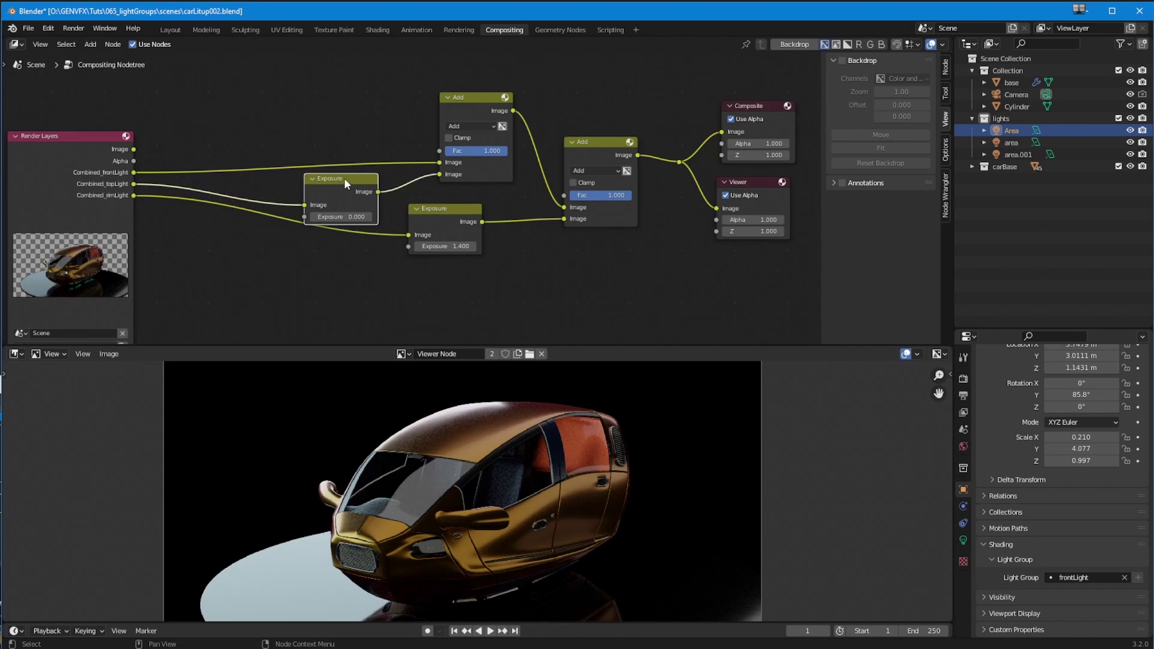
Set the top light exposure to 2.2 and space out its Exposure node and the first Add node
drag(340, 217, 329, 196)
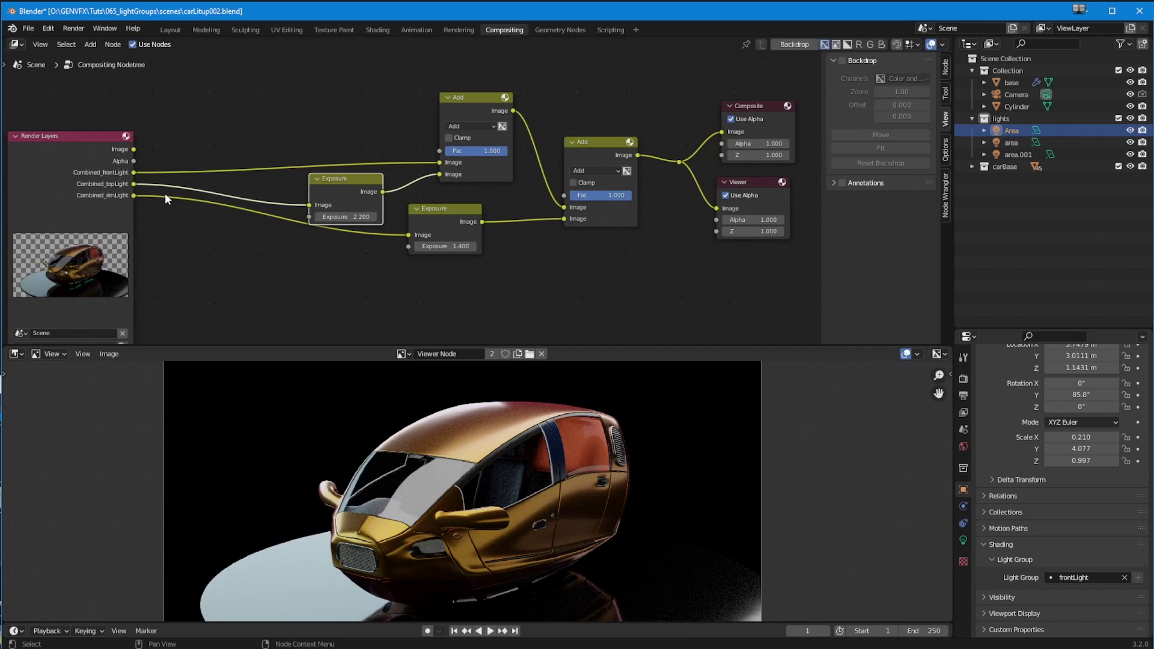
drag(475, 115, 458, 103)
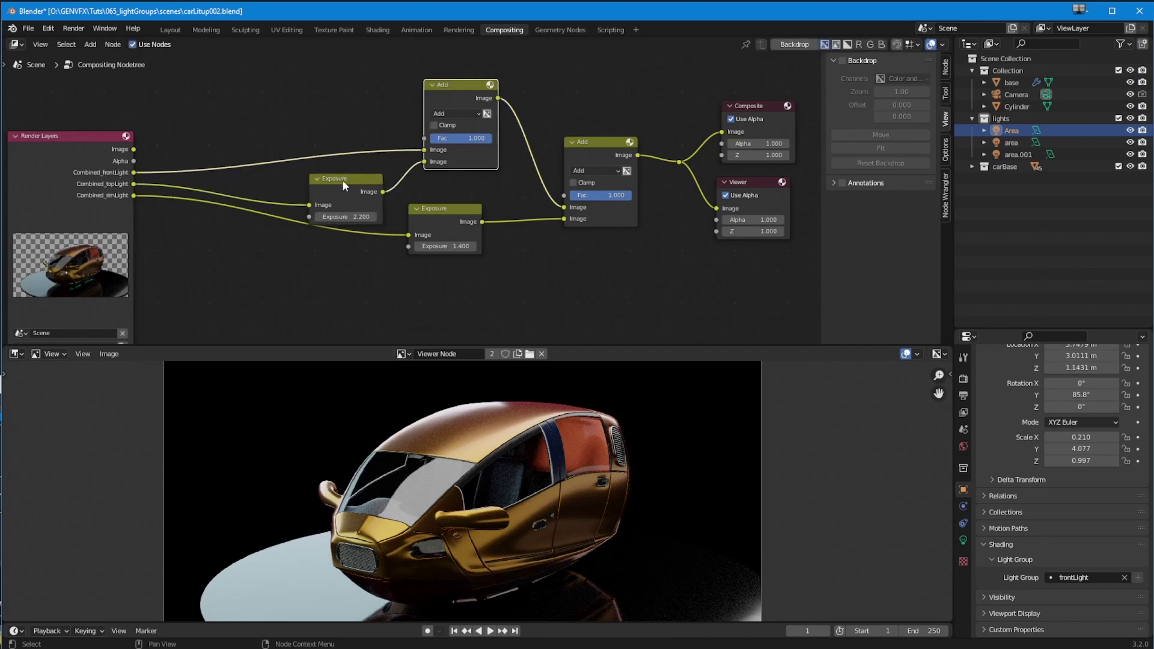
drag(341, 179, 350, 178)
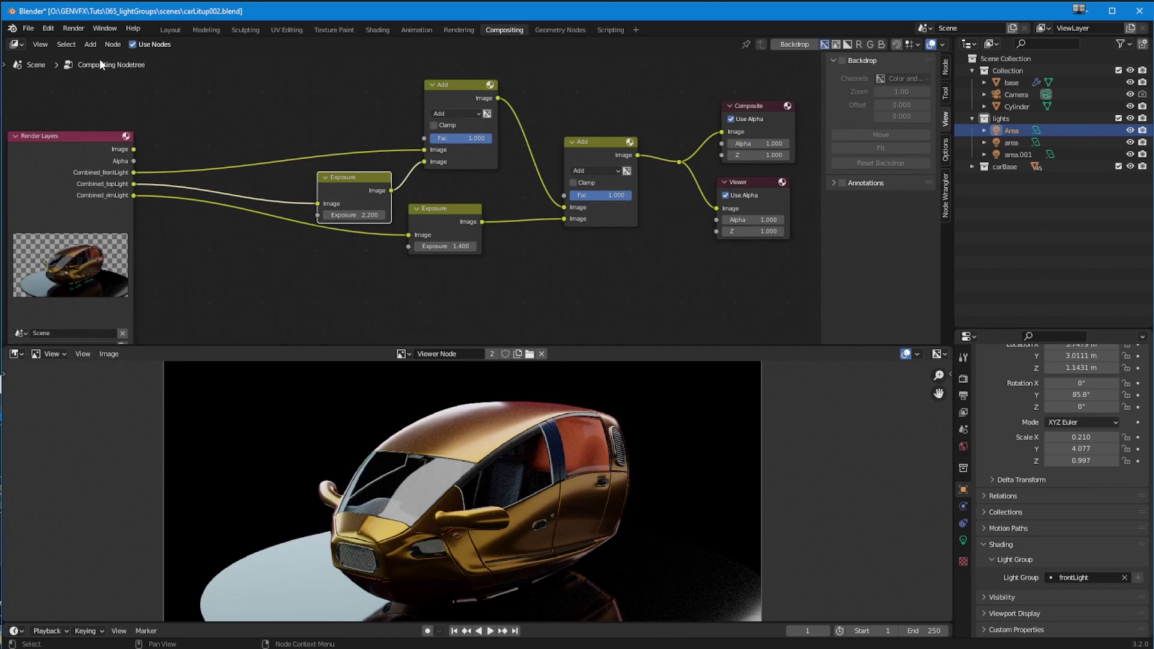
Insert an Exposure node on the link between Combined_frontLight and the first Add node and set its exposure to -1.8
click(90, 44)
mouse_move(120, 99)
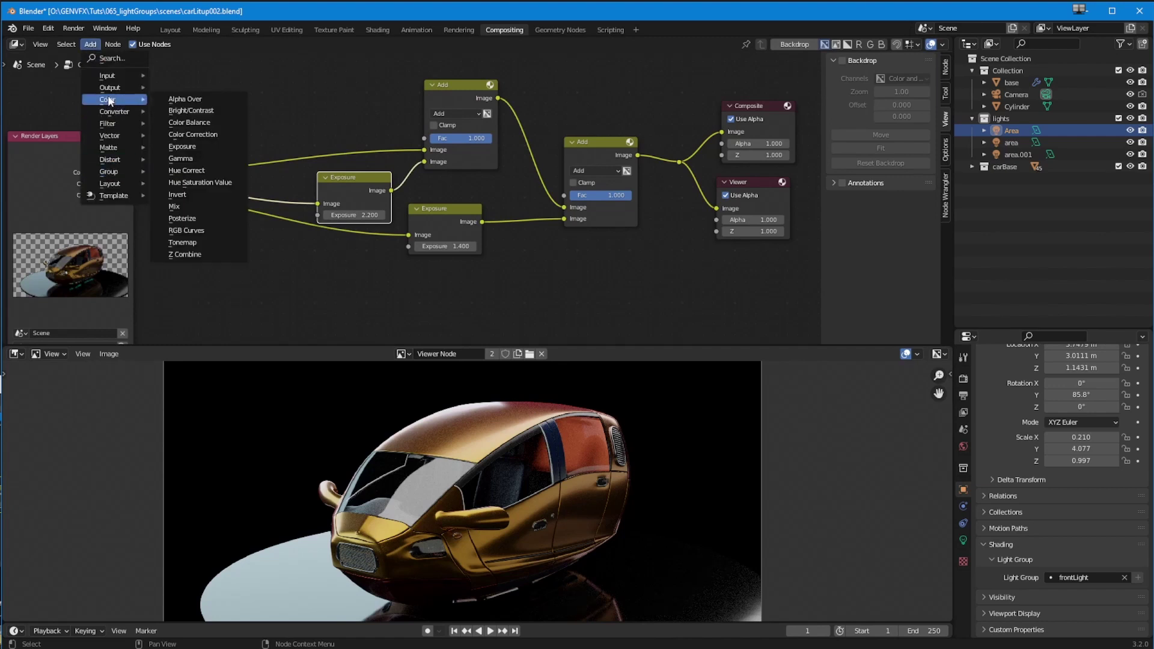
click(181, 146)
click(271, 157)
drag(276, 176, 261, 176)
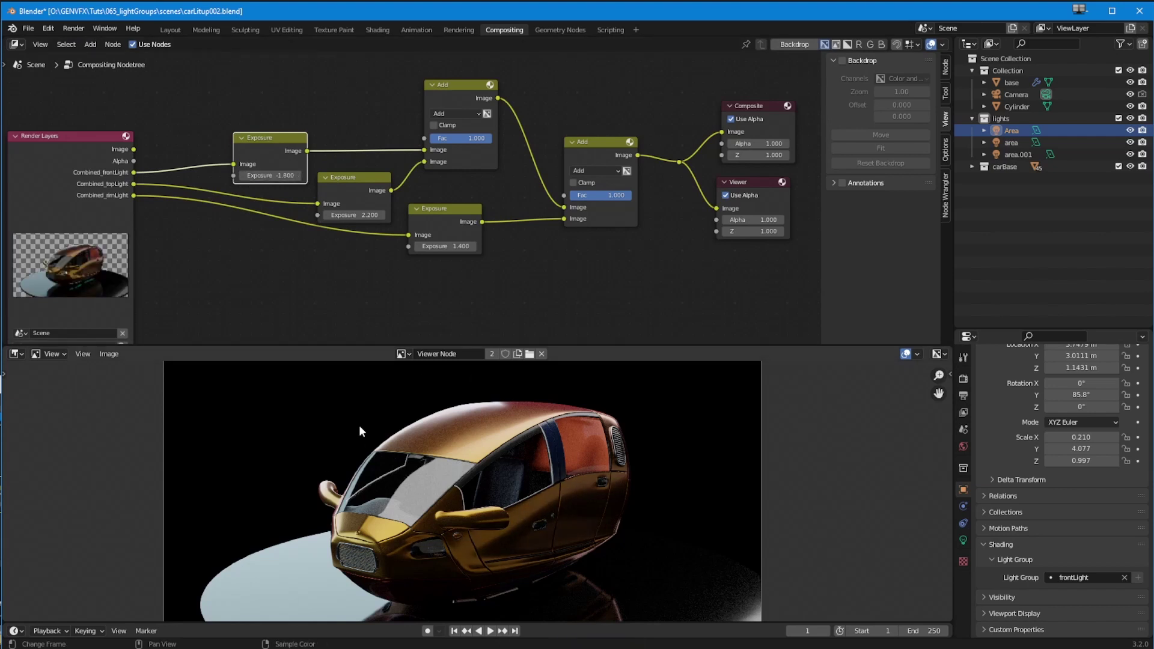
Lower the rim light Exposure node and insert an RGB Curves node on the link from Combined_rimLight to it
drag(453, 210, 450, 229)
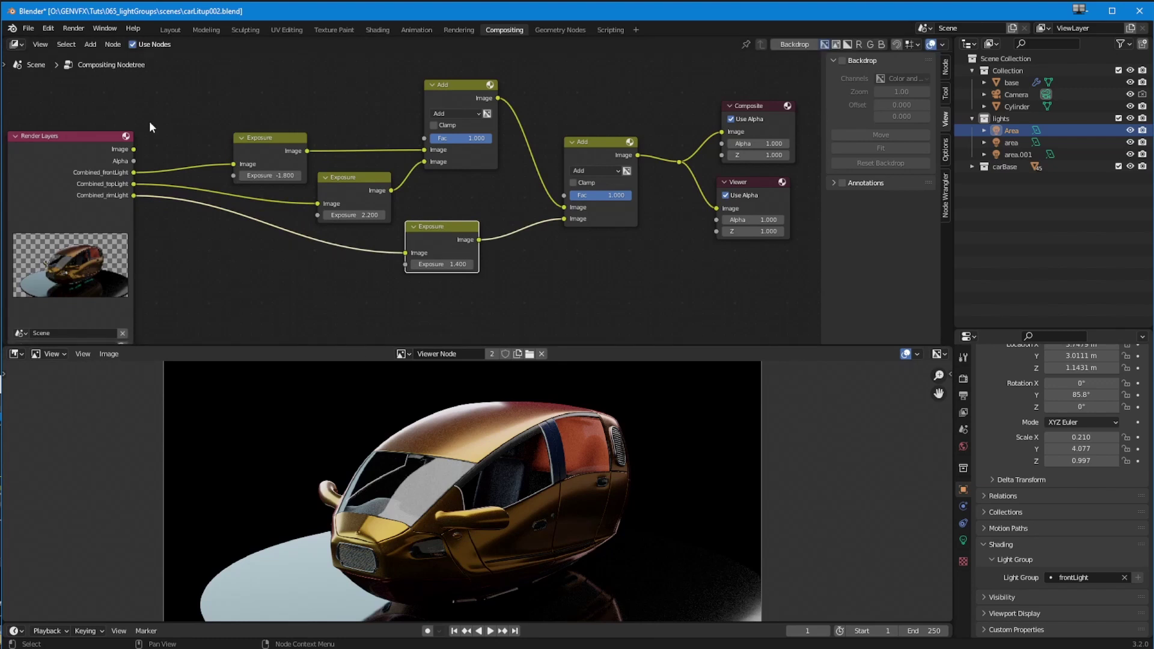
click(95, 46)
mouse_move(114, 99)
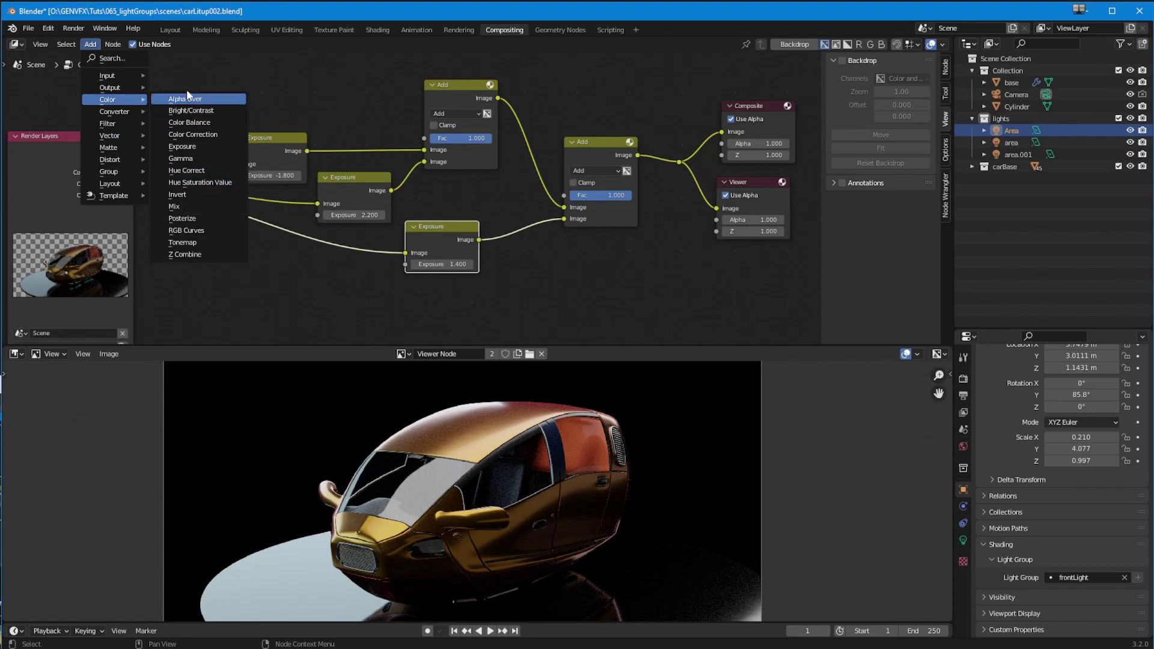
click(186, 231)
click(256, 209)
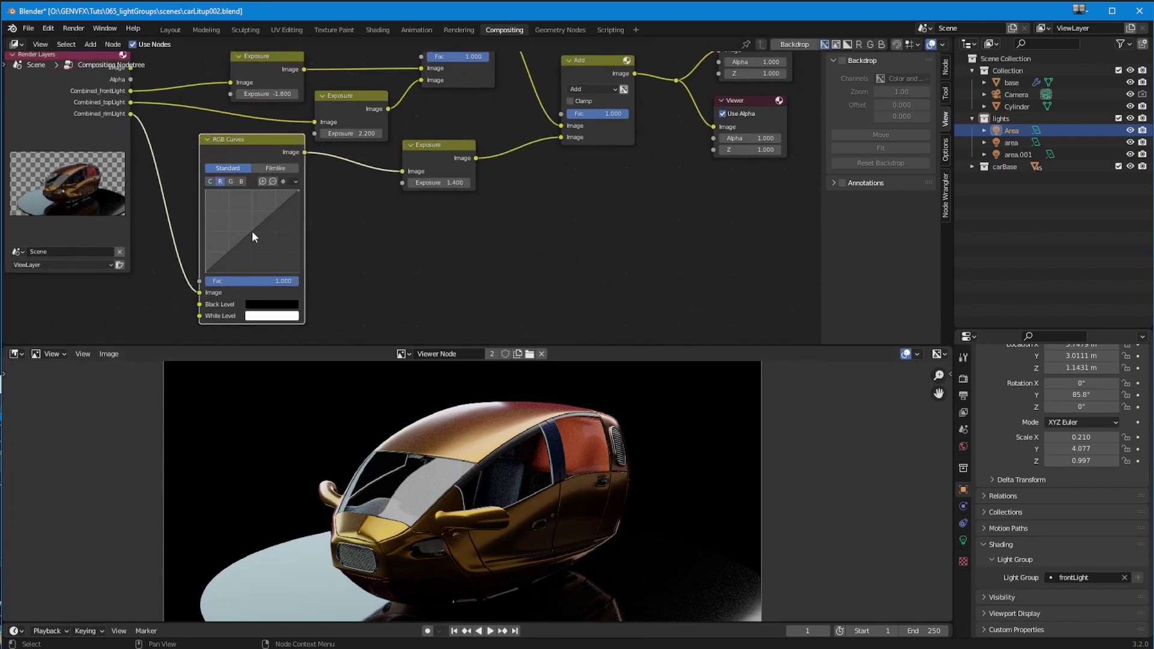
Bend the RGB Curves node's red channel down to about 0.6, 0.2 and its green channel to about 0.6, 0.3
drag(252, 232, 256, 237)
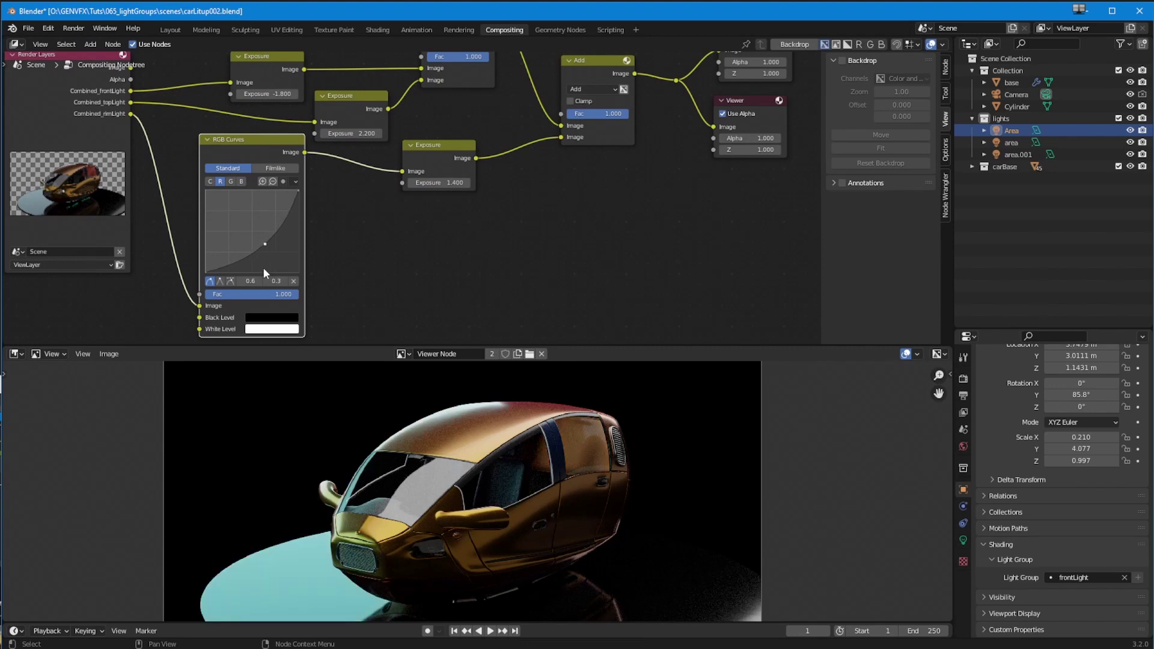
drag(261, 240, 258, 240)
click(231, 181)
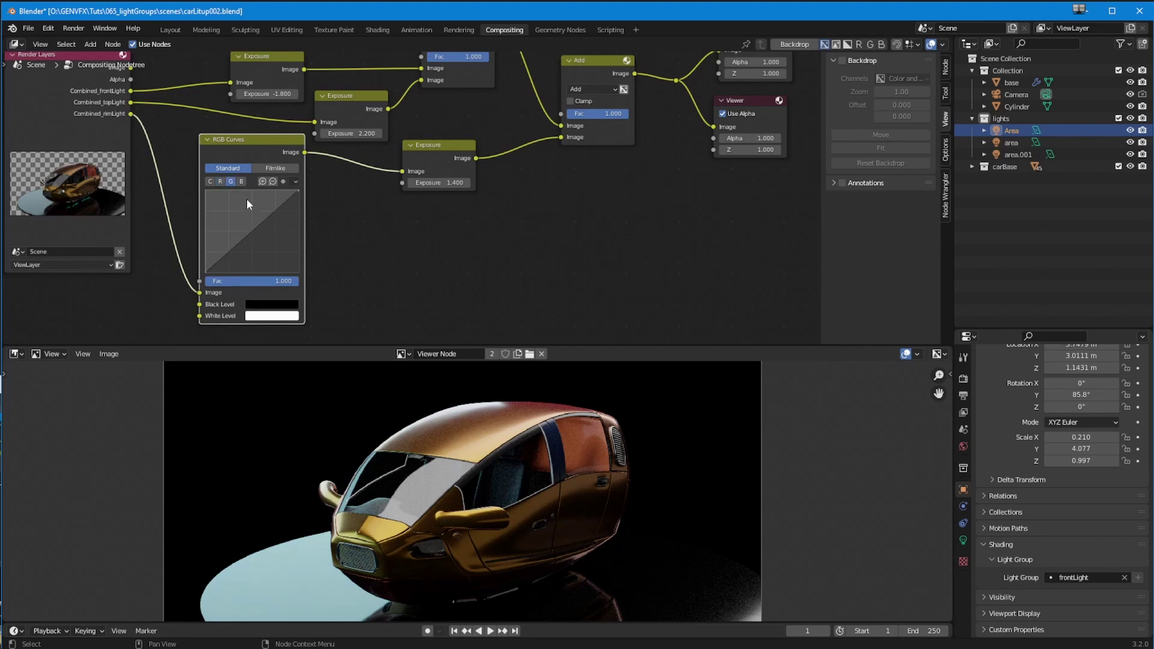
drag(252, 237, 266, 248)
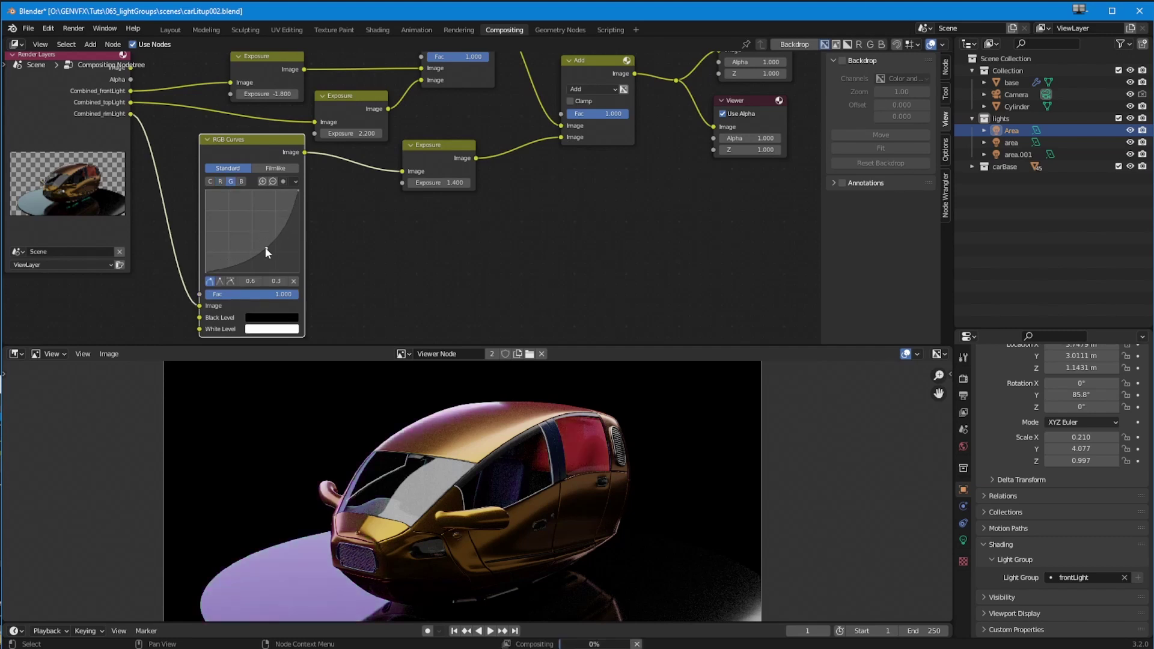
click(219, 181)
drag(255, 237, 259, 240)
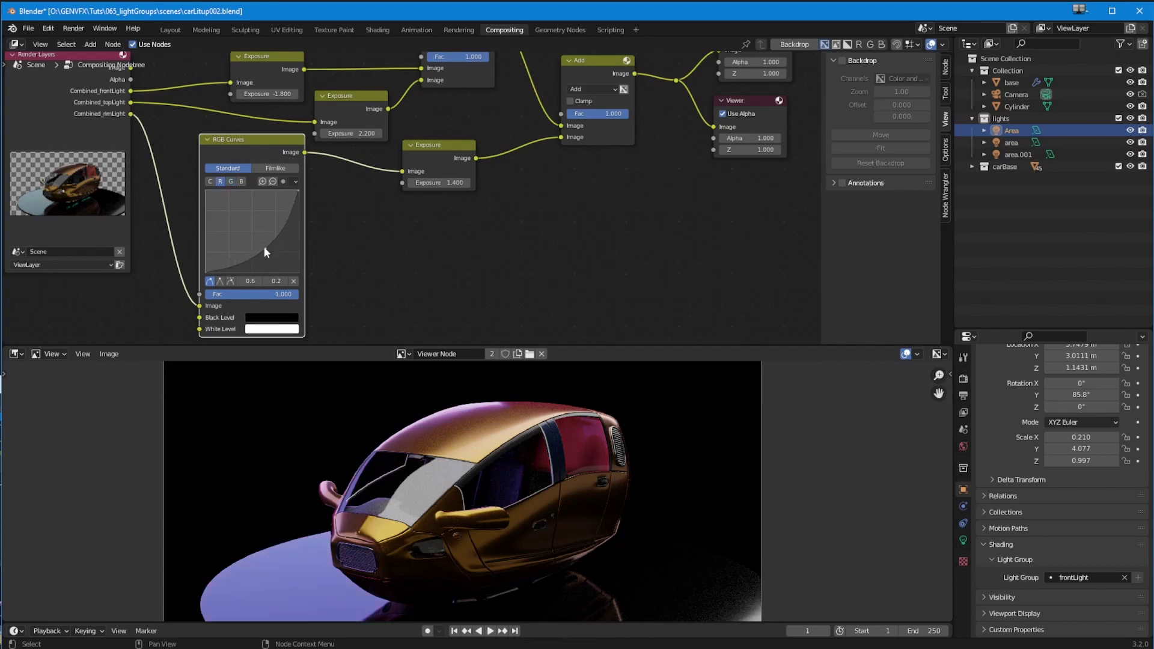
Shape the combined channel of the RGB Curves node into an S-curve with points at about 0.2, 0.1 and 0.6, 0.8
click(209, 181)
drag(270, 213, 265, 209)
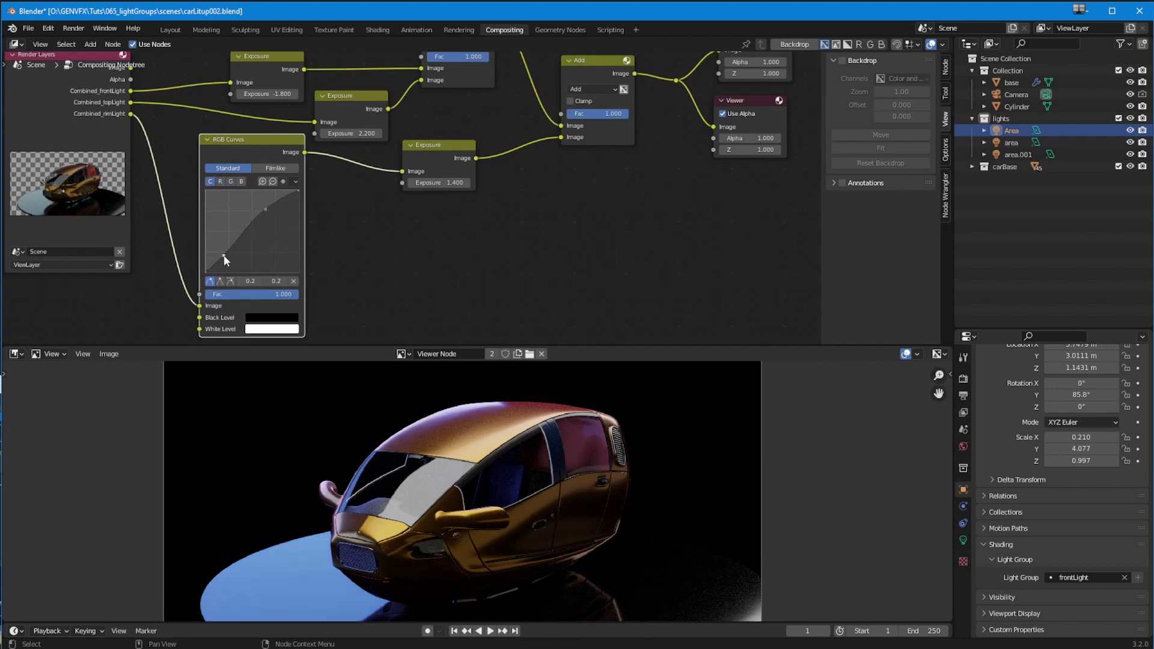
drag(226, 258, 228, 258)
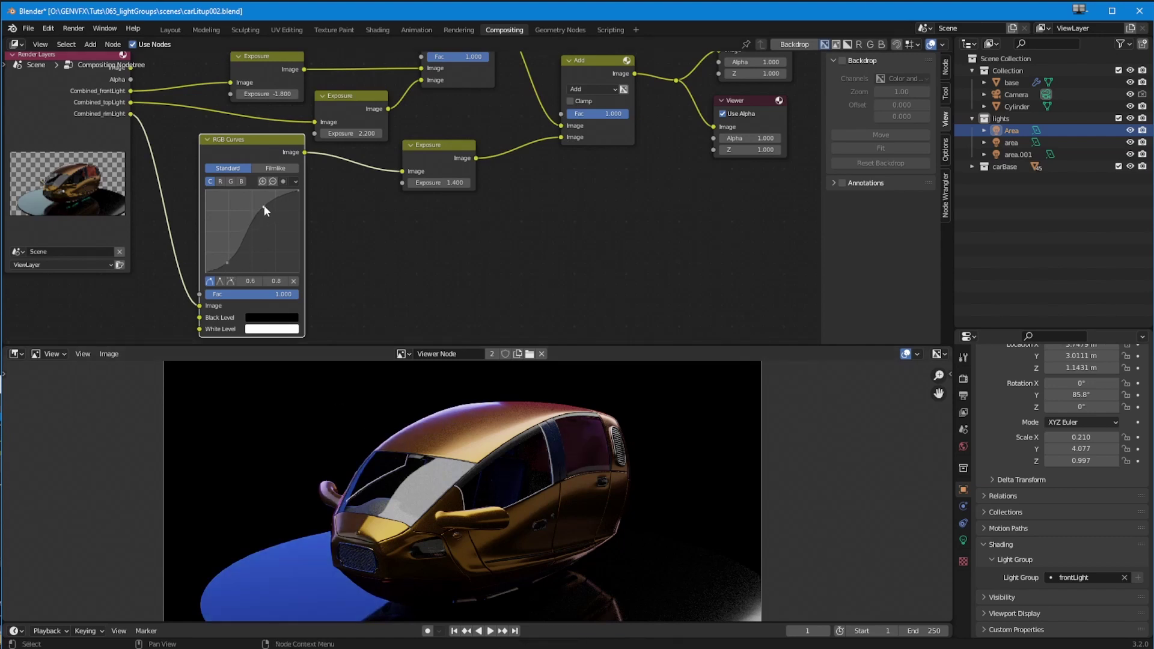
click(227, 262)
Space out the three Exposure nodes, the first Add node and the RGB Curves node in the compositing tree
key(Home)
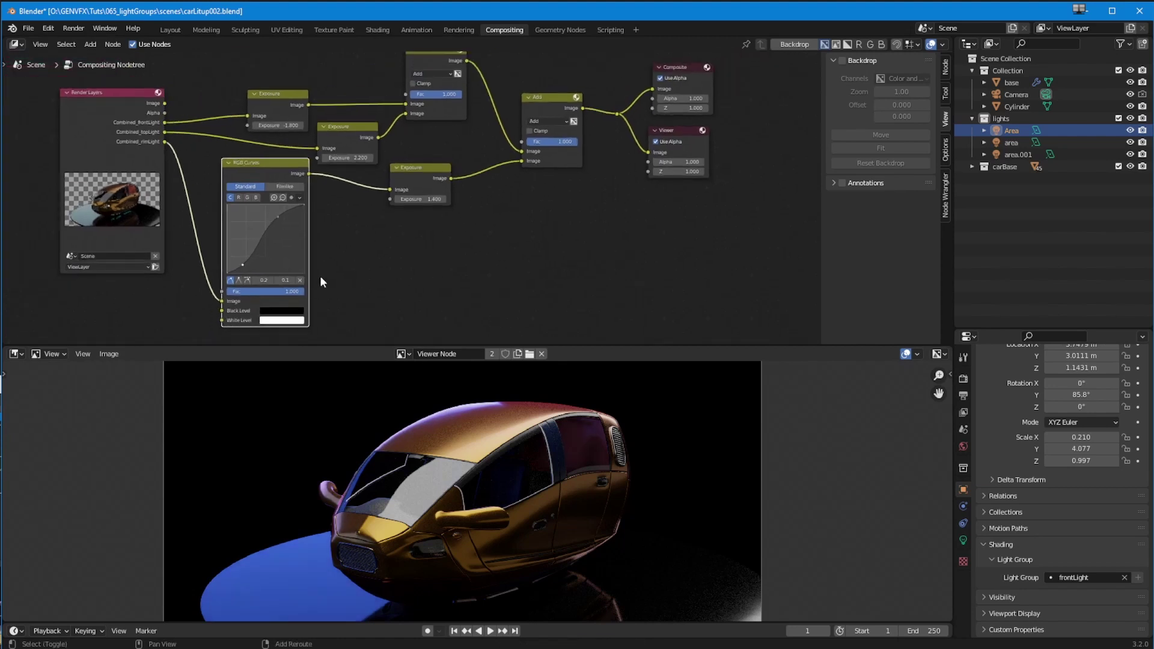
drag(387, 211, 401, 206)
drag(254, 124, 250, 115)
drag(408, 89, 405, 66)
drag(307, 175, 303, 167)
drag(722, 280, 732, 108)
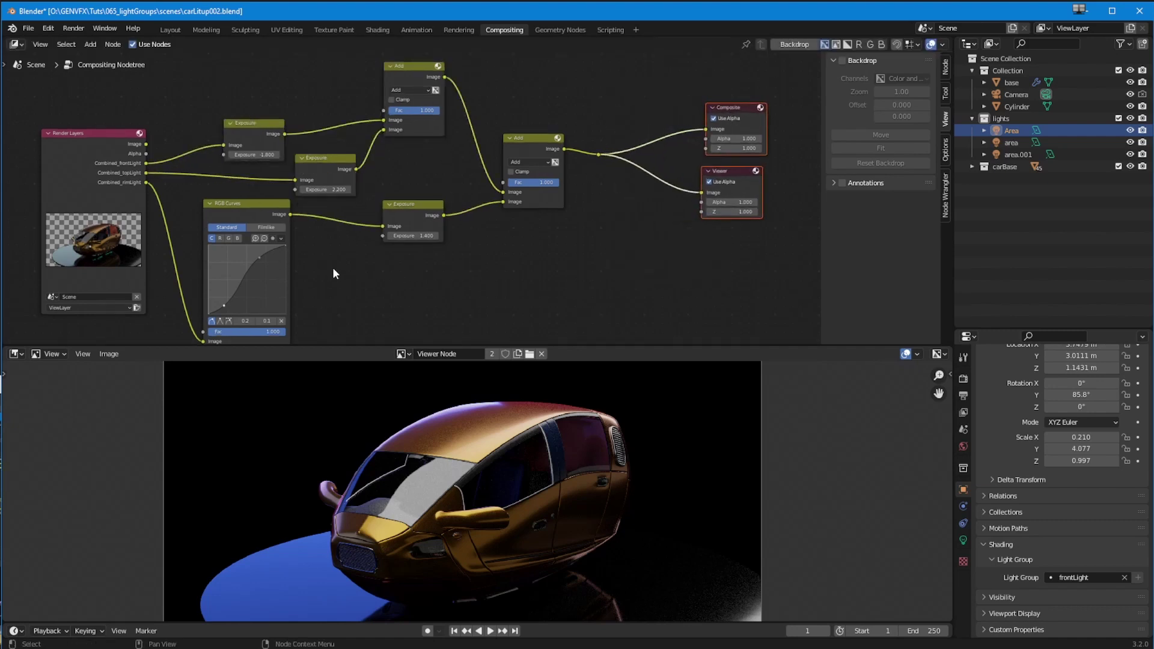
key(Home)
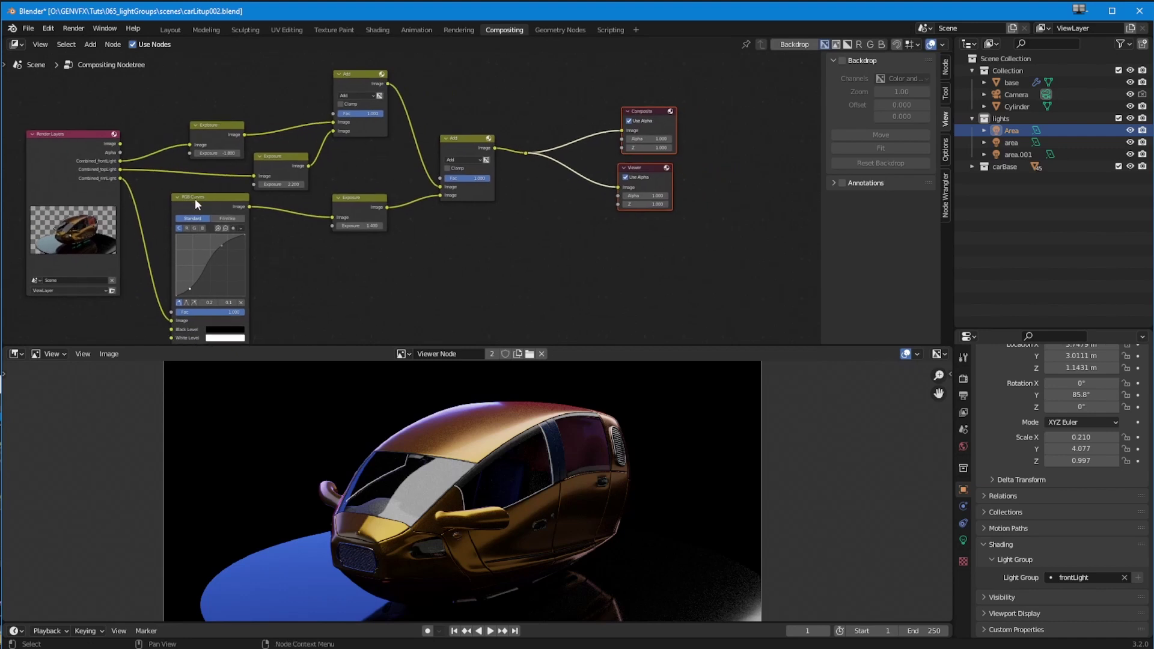
drag(194, 199, 183, 200)
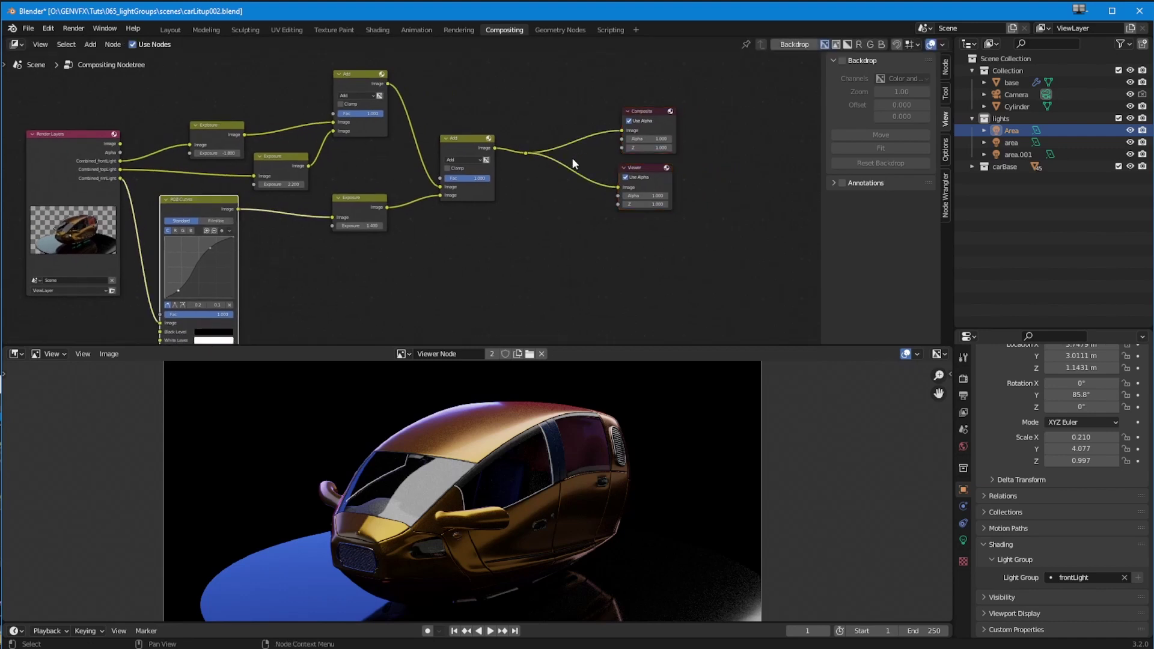
Move the Composite and Viewer nodes with their shared reroute farther from the second Add node to make room between them
drag(515, 114, 552, 202)
key(g)
click(618, 211)
drag(714, 254, 560, 83)
key(g)
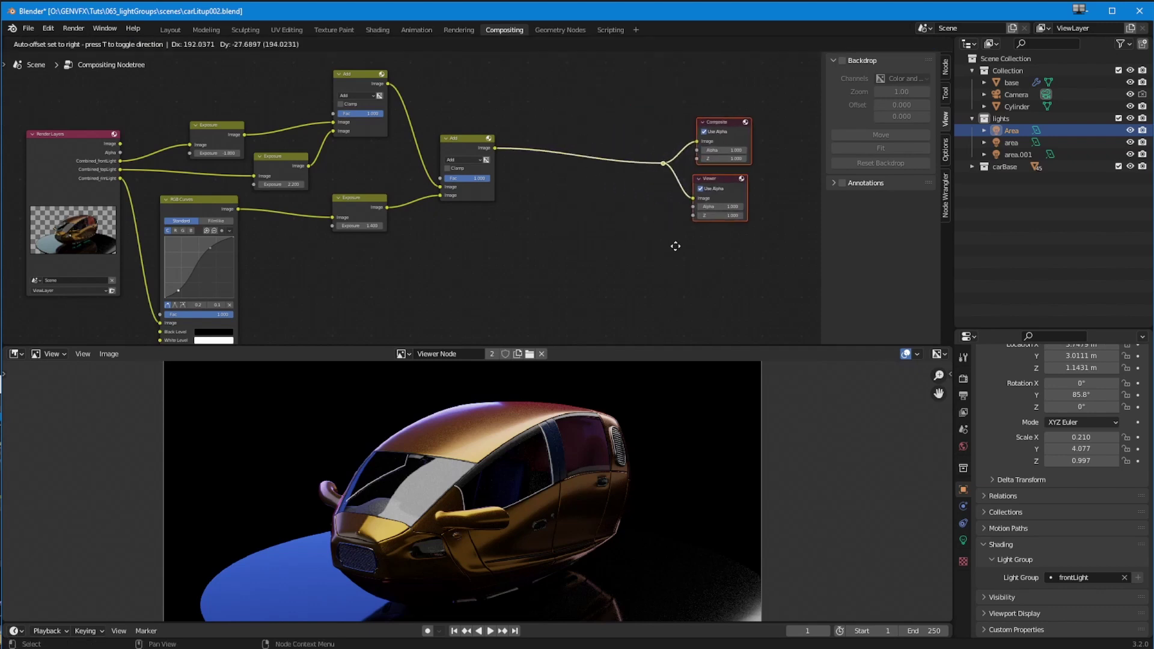
click(702, 235)
click(458, 251)
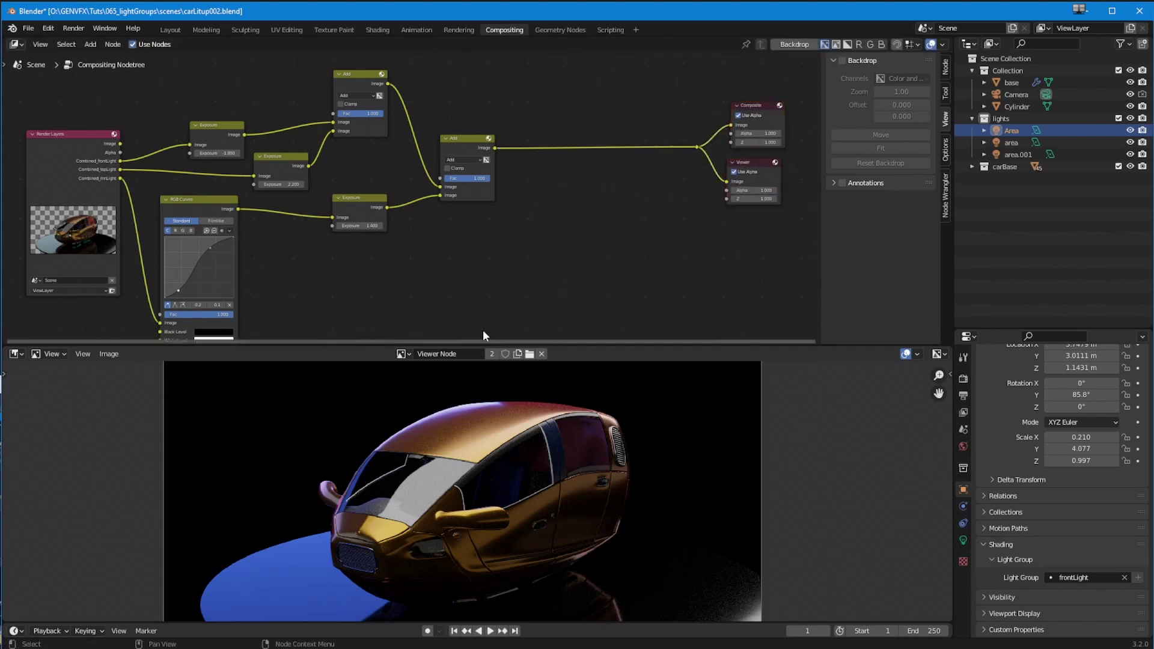
Insert a Mix node set to Add between the second Add node and the reroute, with the RGB Curves output as its second image
click(90, 44)
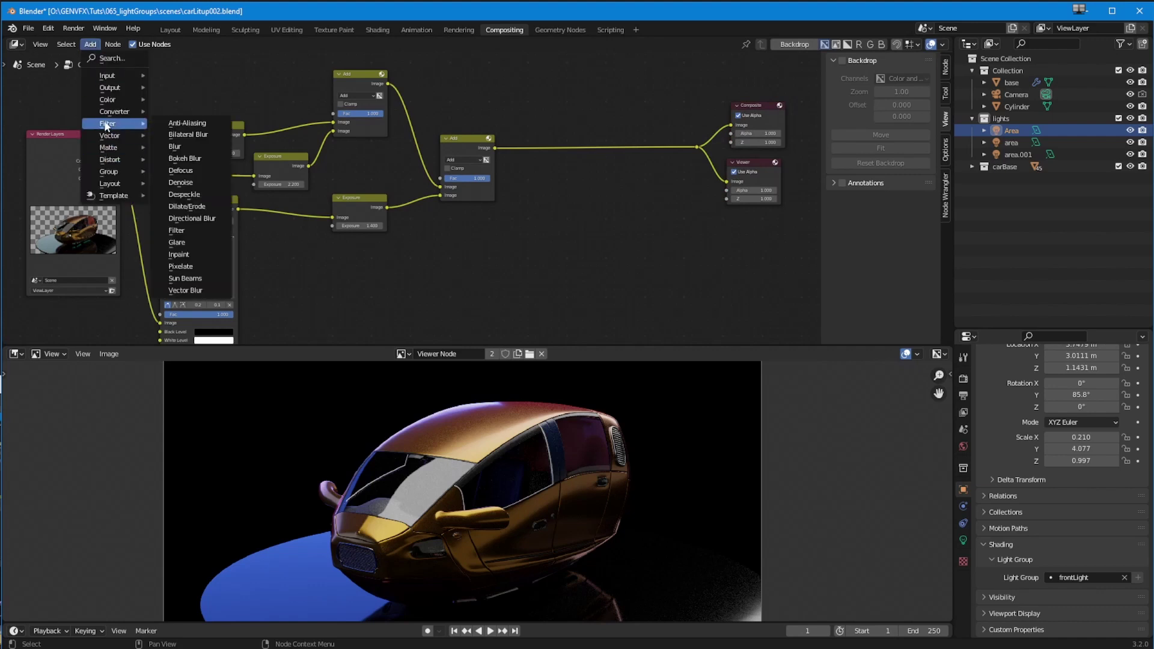
mouse_move(115, 99)
click(175, 206)
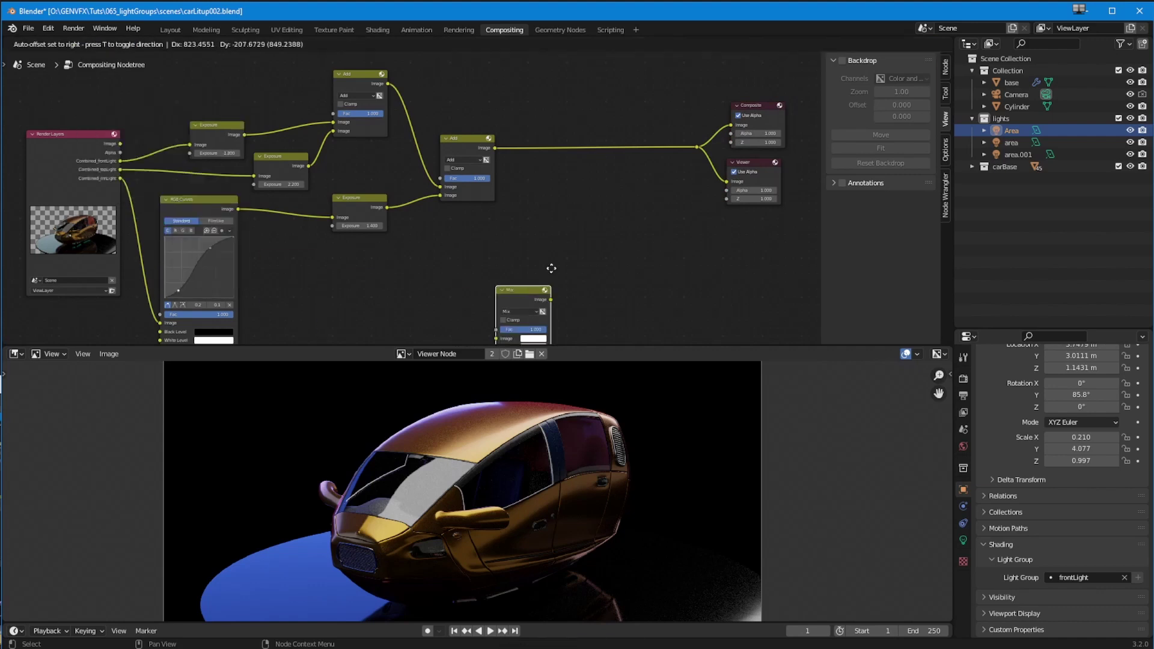
click(625, 171)
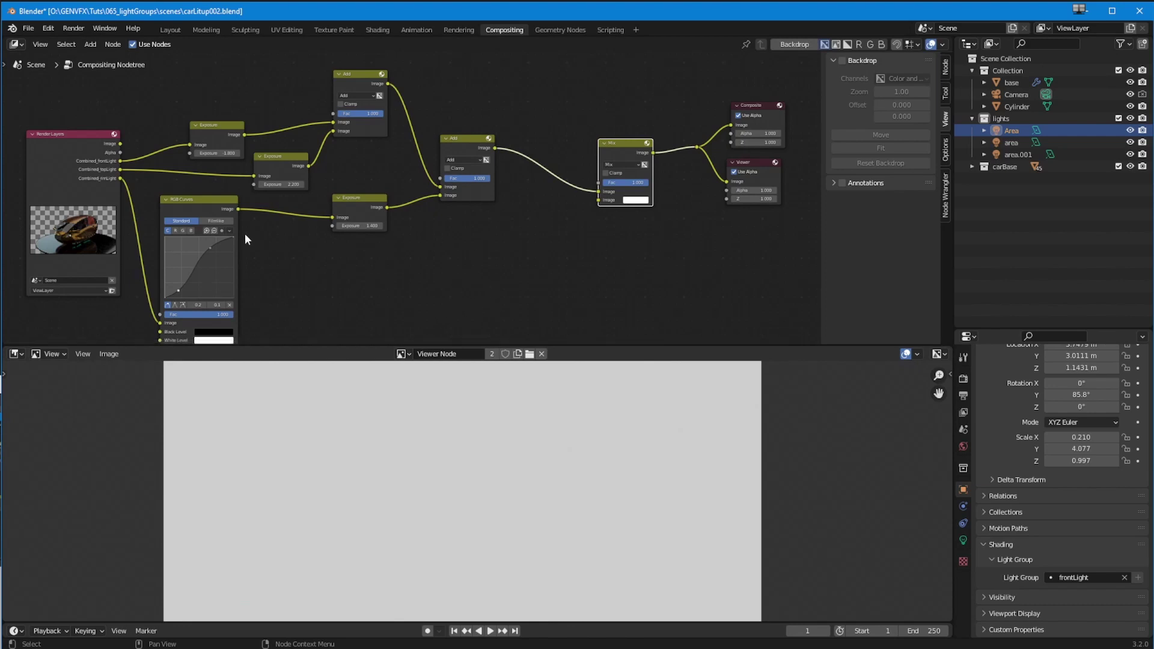
drag(239, 209, 598, 200)
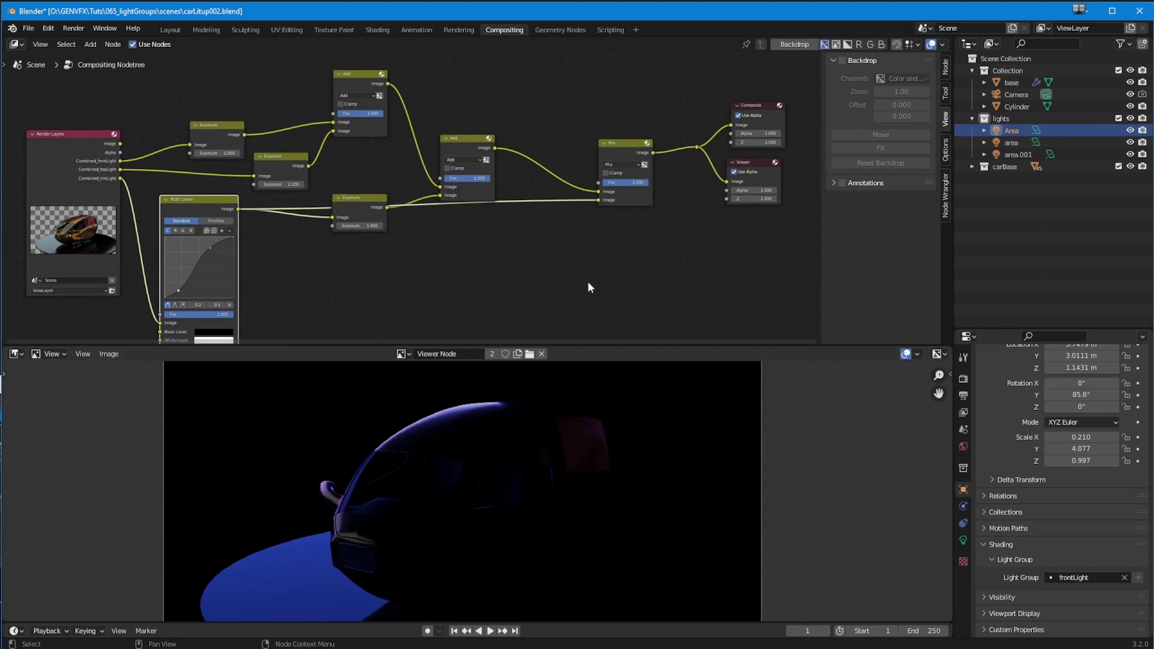
click(619, 165)
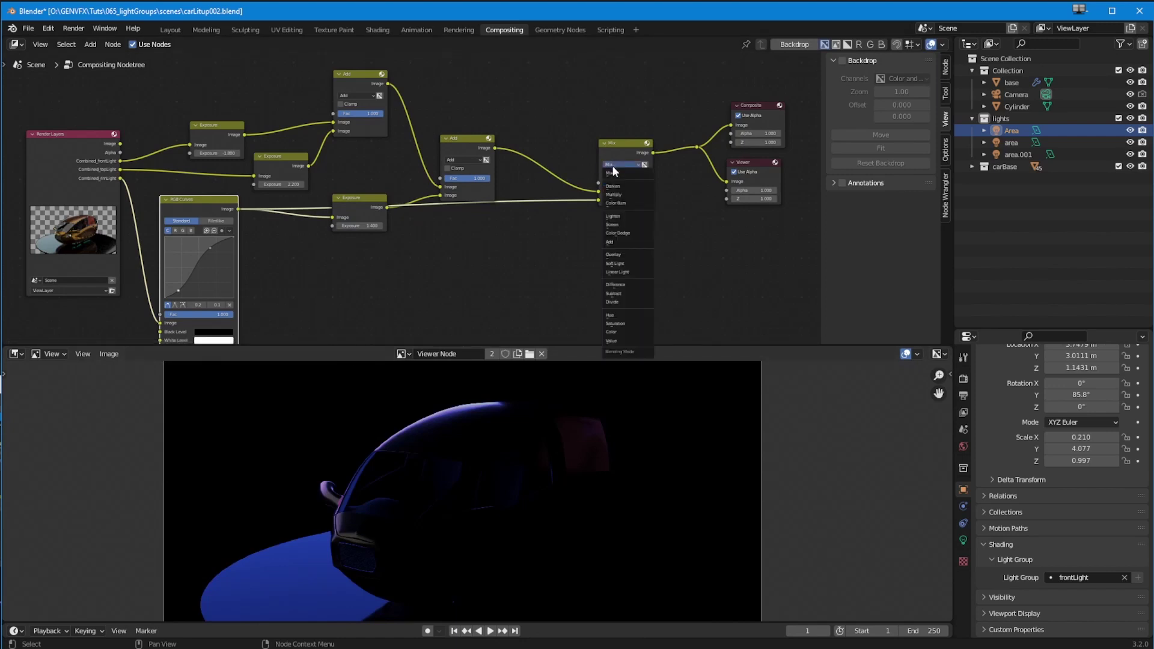
click(614, 242)
Make room around the rim light Exposure node and insert a Blur node on the link from RGB Curves to the third Add node
drag(369, 199, 368, 164)
drag(460, 138, 467, 116)
drag(206, 197, 201, 201)
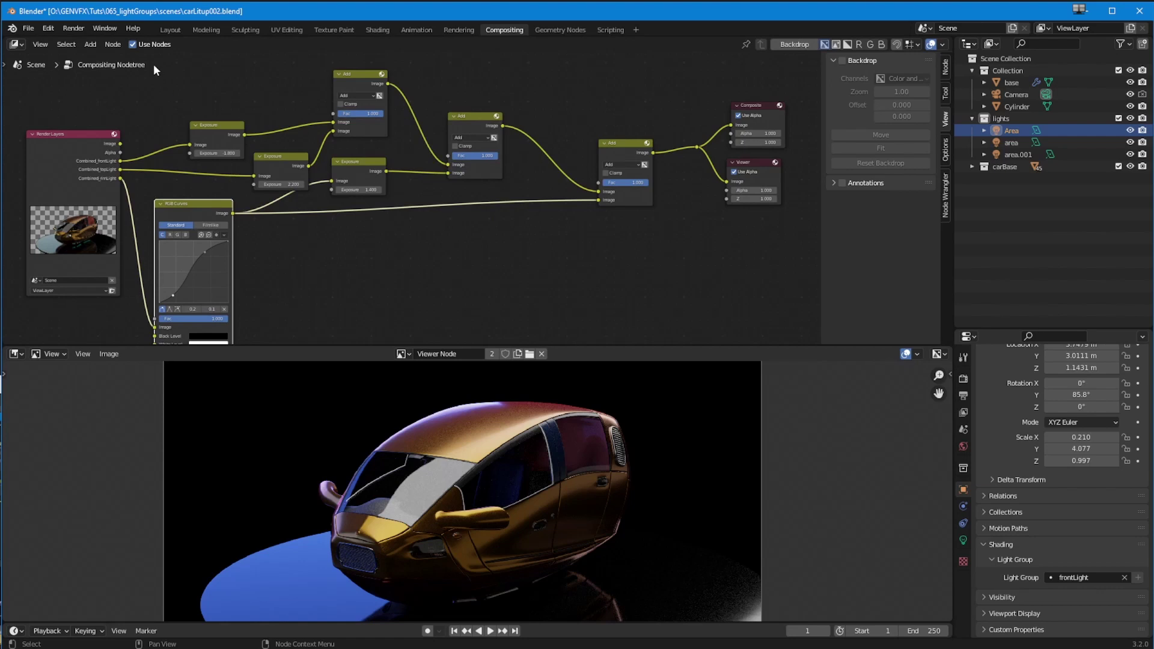
click(96, 46)
mouse_move(108, 123)
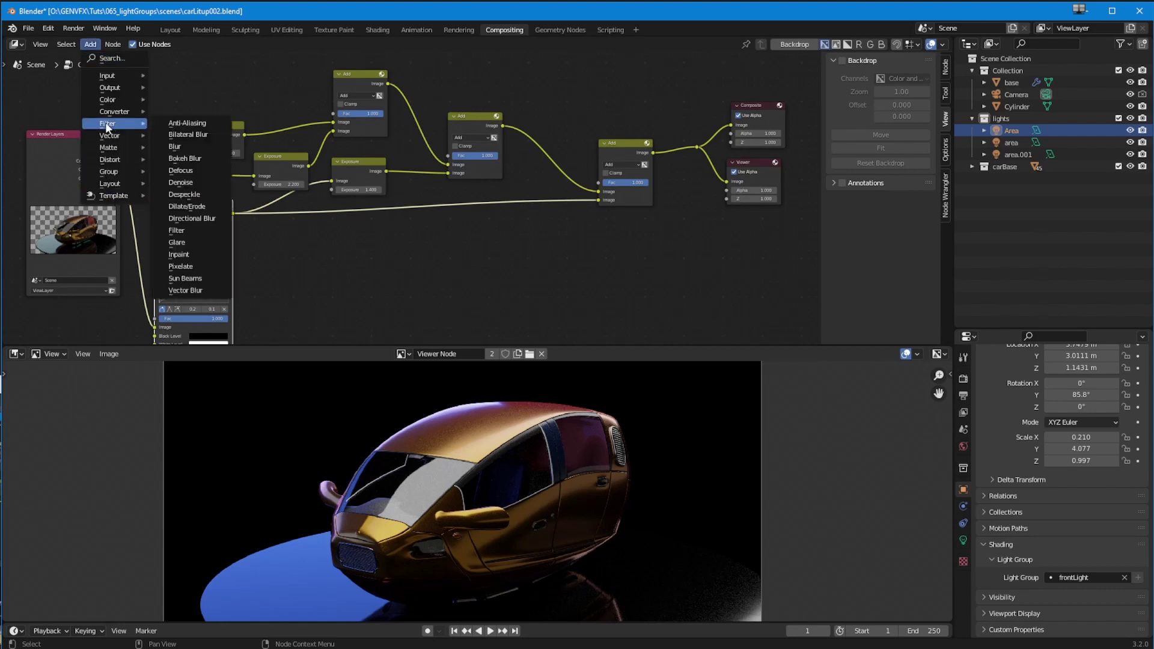
click(174, 147)
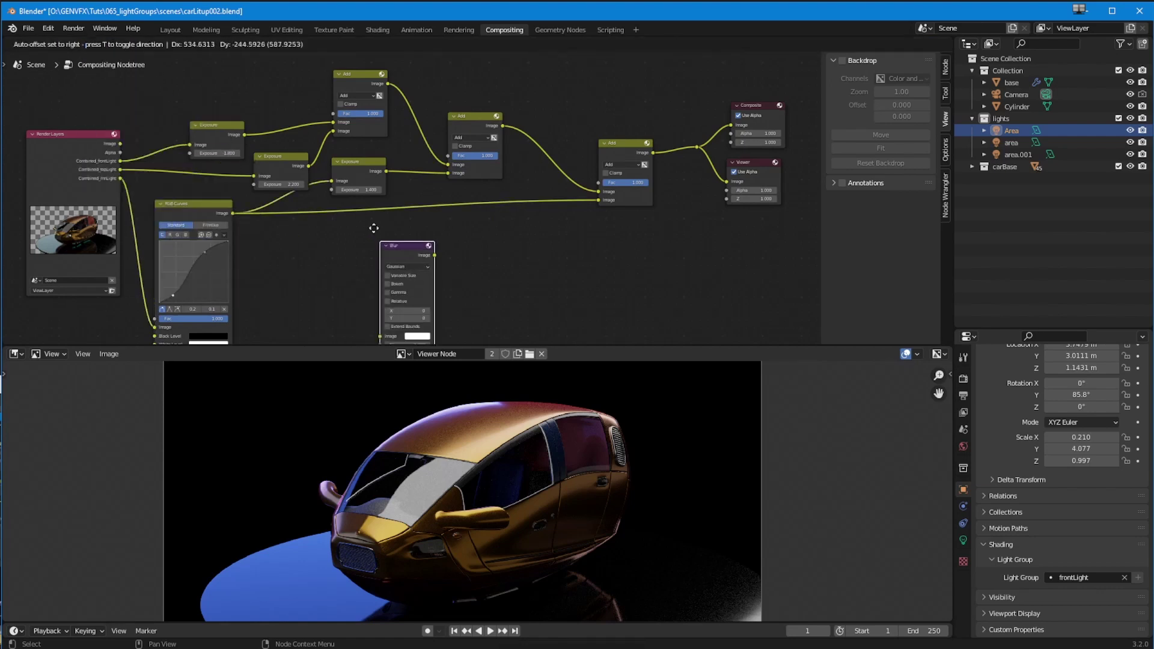
click(385, 264)
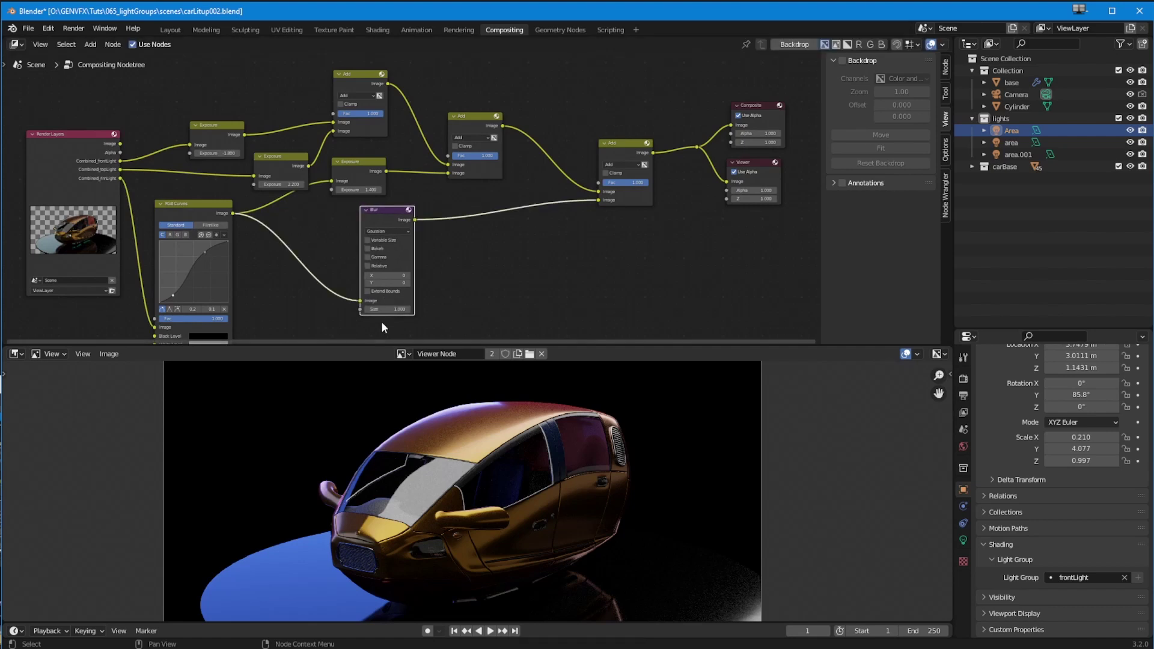
Enable Variable Size on the Blur node and try large blur sizes, including 100 in both X and Y
click(367, 240)
drag(375, 265, 559, 280)
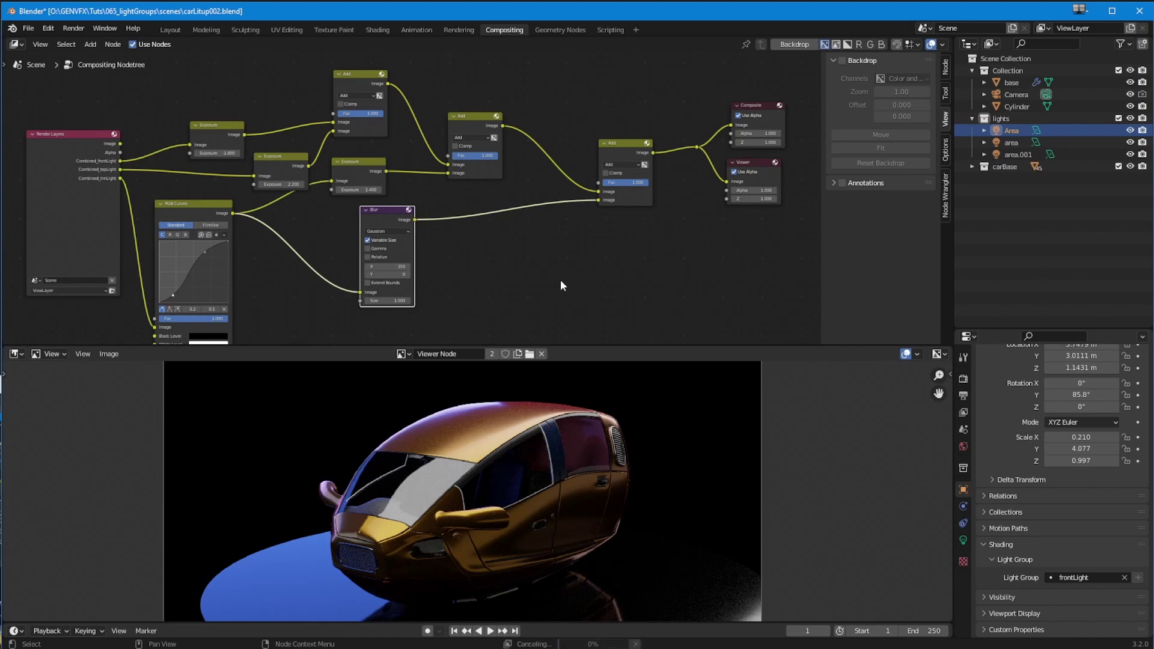
drag(391, 274, 471, 270)
double_click(385, 266)
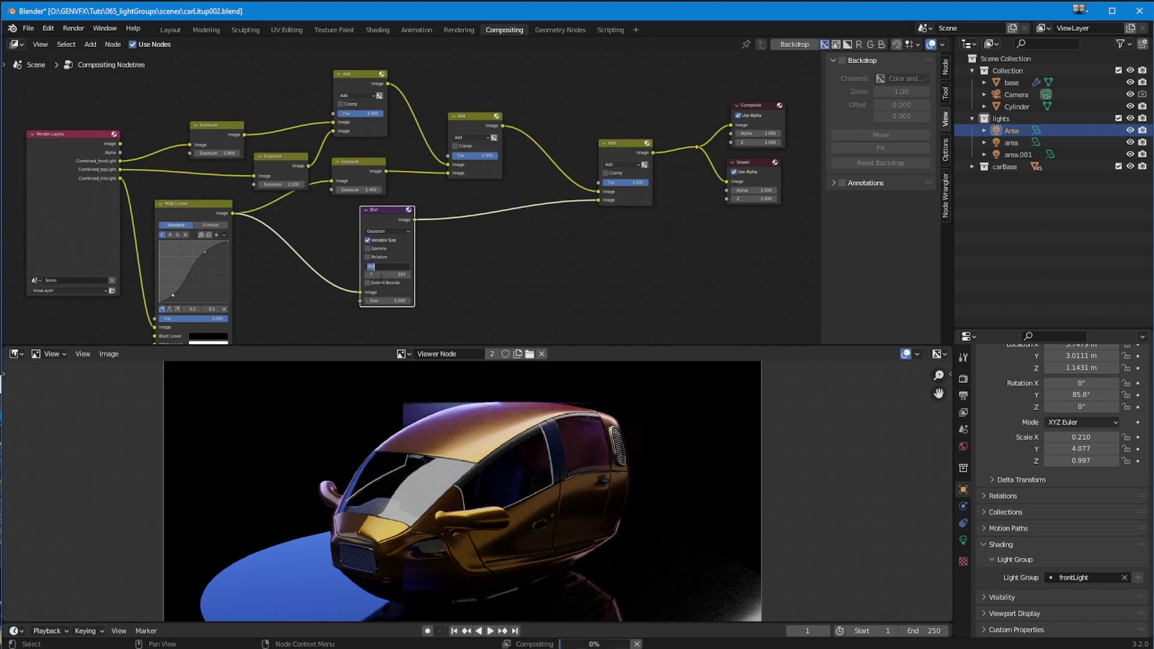
text(100)
key(Return)
double_click(384, 276)
text(100)
key(Return)
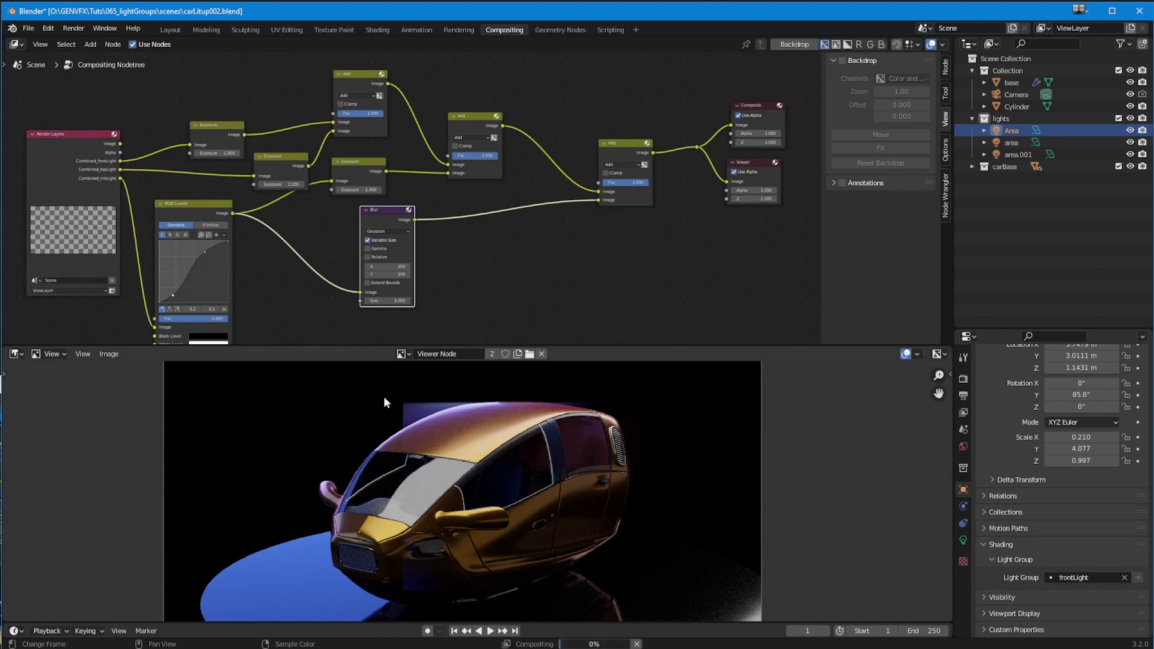
Try a blur size of 10 in both X and Y on the Blur node
click(388, 266)
text(10)
key(Tab)
text(10)
key(Return)
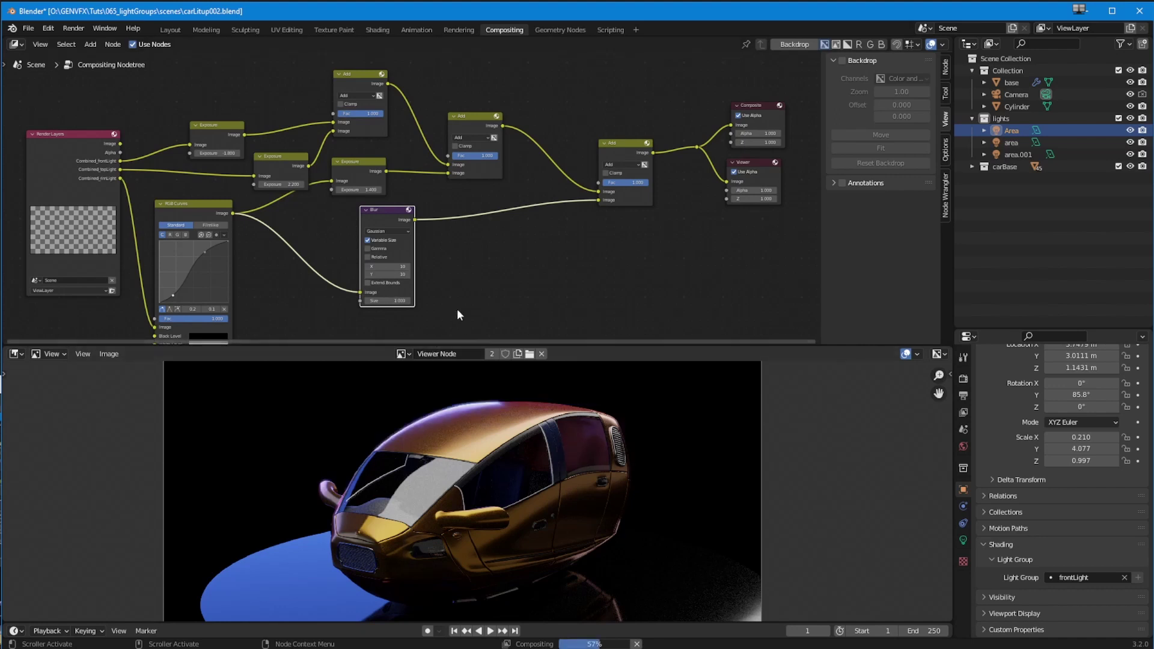
Set the Blur node's X and Y sizes to 30
click(375, 266)
text(30)
key(Tab)
text(30)
key(Return)
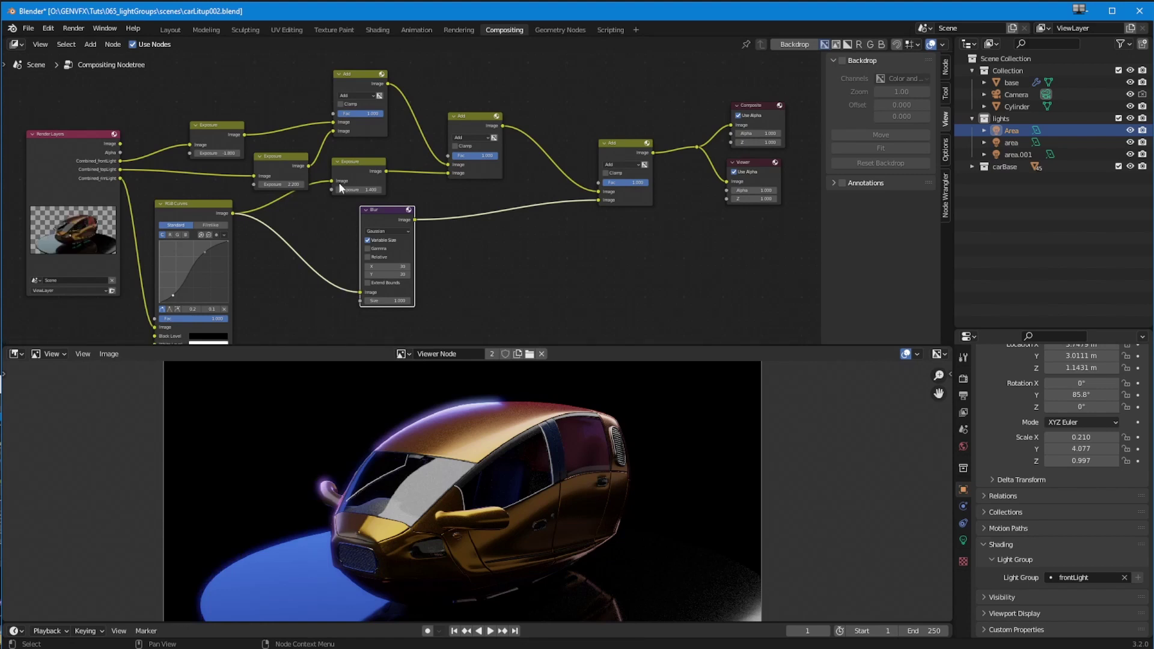
Insert an Exposure node on the link between the Blur node and the third Add node
click(90, 44)
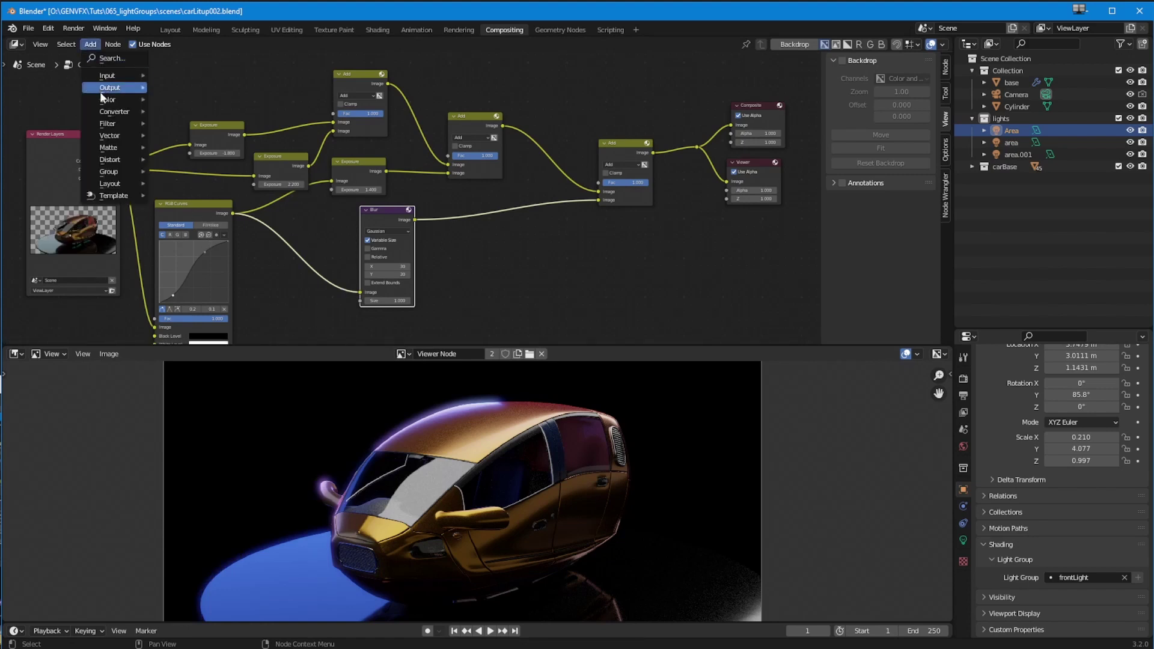
mouse_move(101, 98)
click(182, 146)
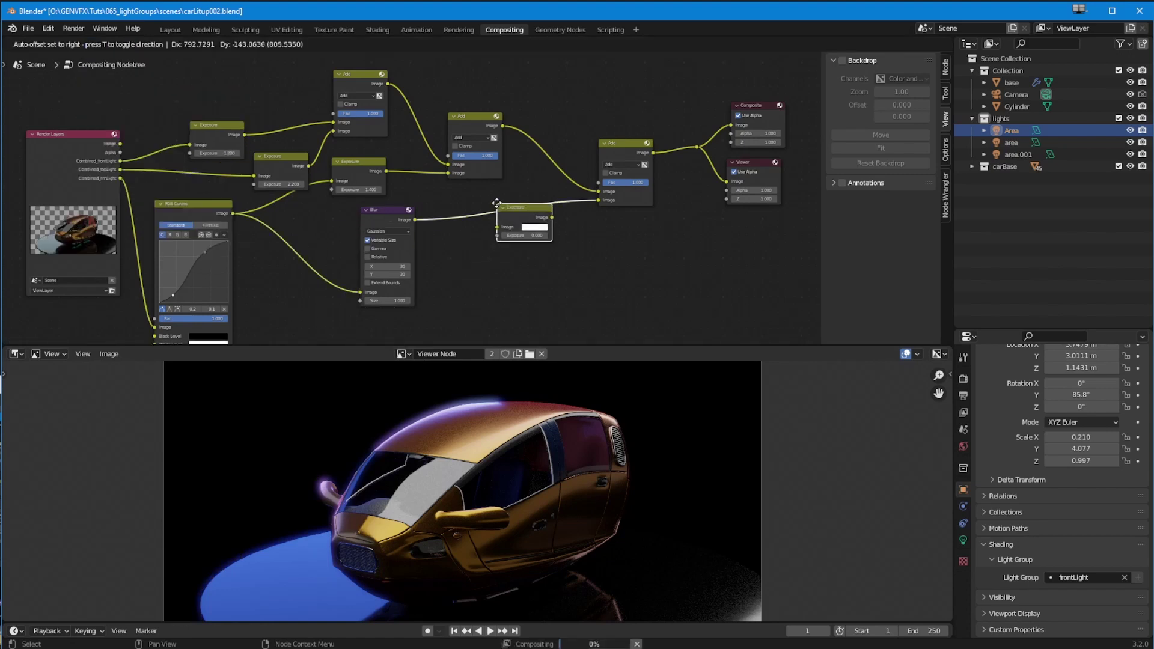
click(510, 248)
Try adjusting the exposure of the blurred rim light on the new Exposure node
click(516, 230)
text(5)
key(Return)
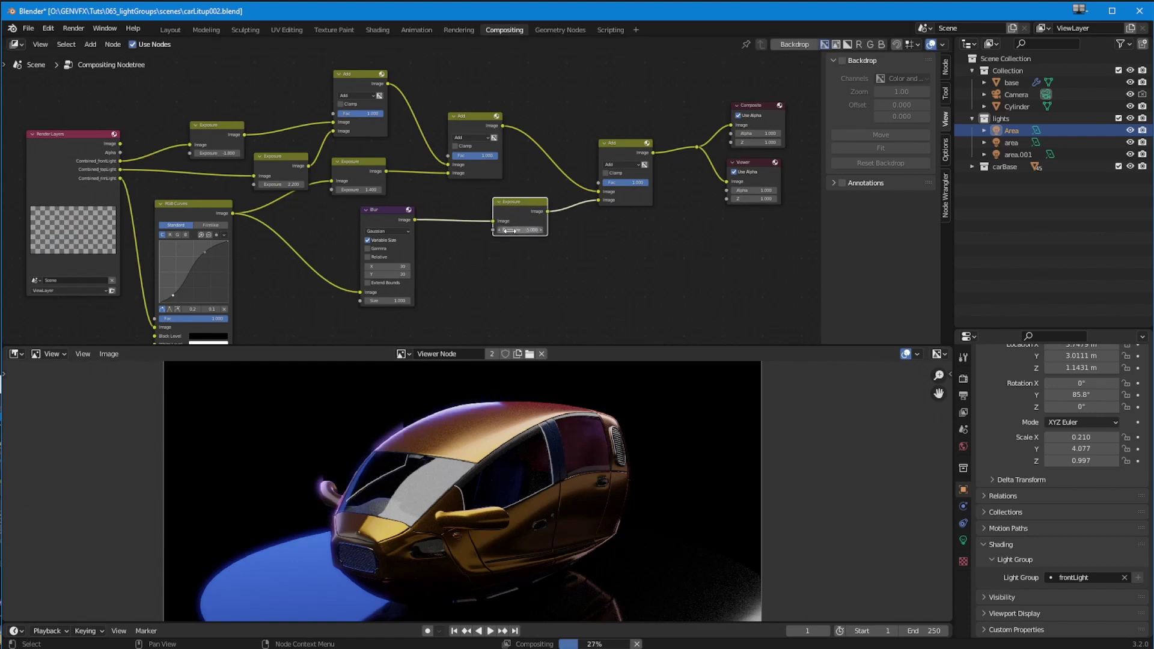
ctrl+scroll(510, 230, up, 1)
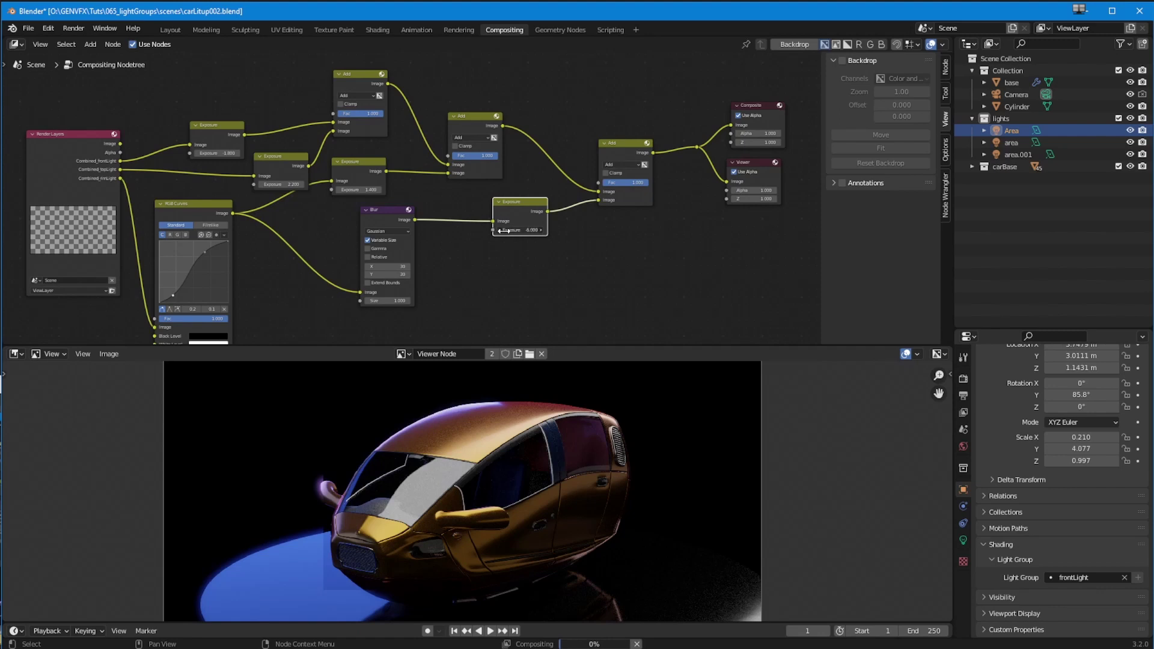
drag(507, 230, 487, 230)
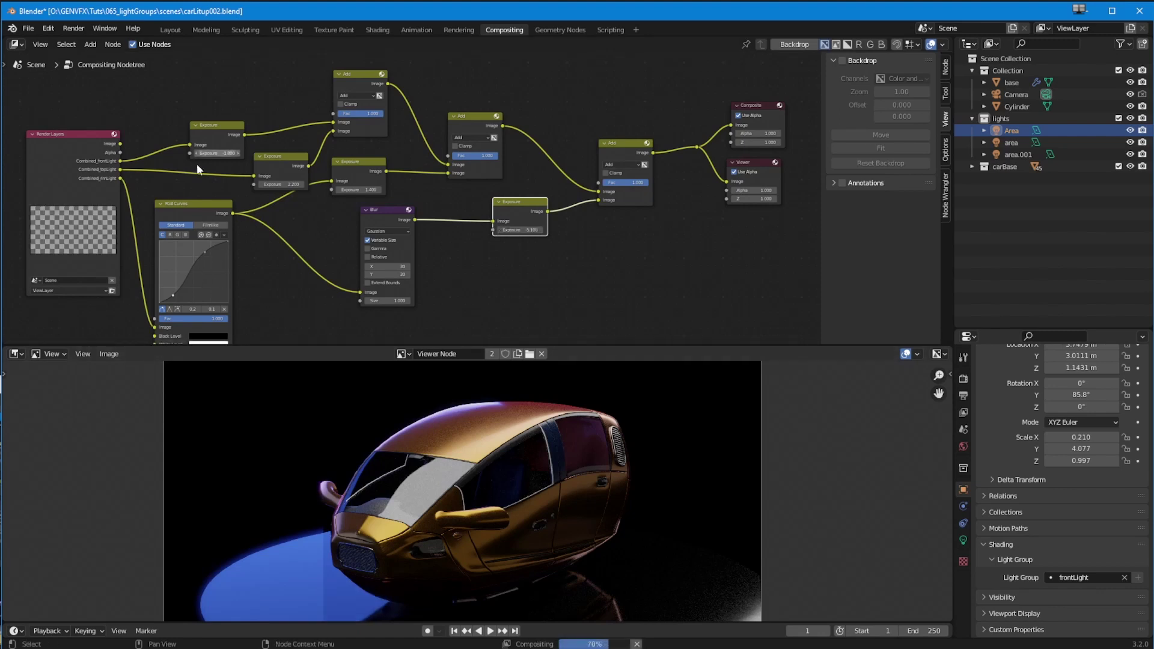
Feed the Blur node directly from the Combined_rimLight output and try an exposure of 5 on the blurred branch
drag(120, 178, 360, 292)
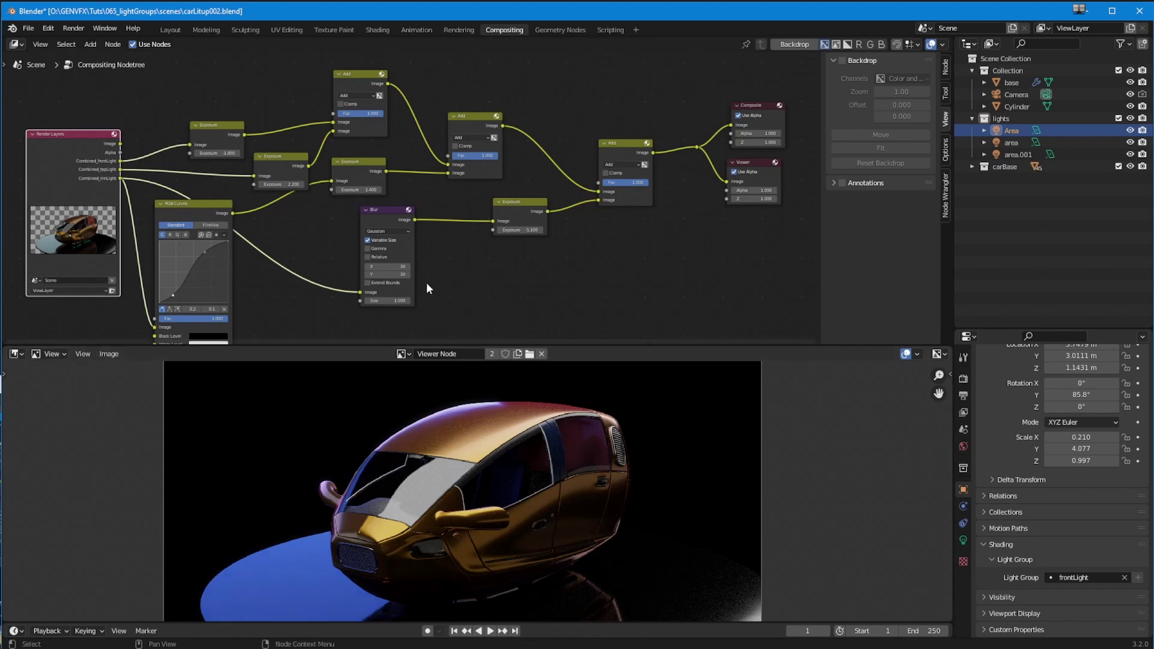
double_click(520, 229)
text(5.1)
key(Return)
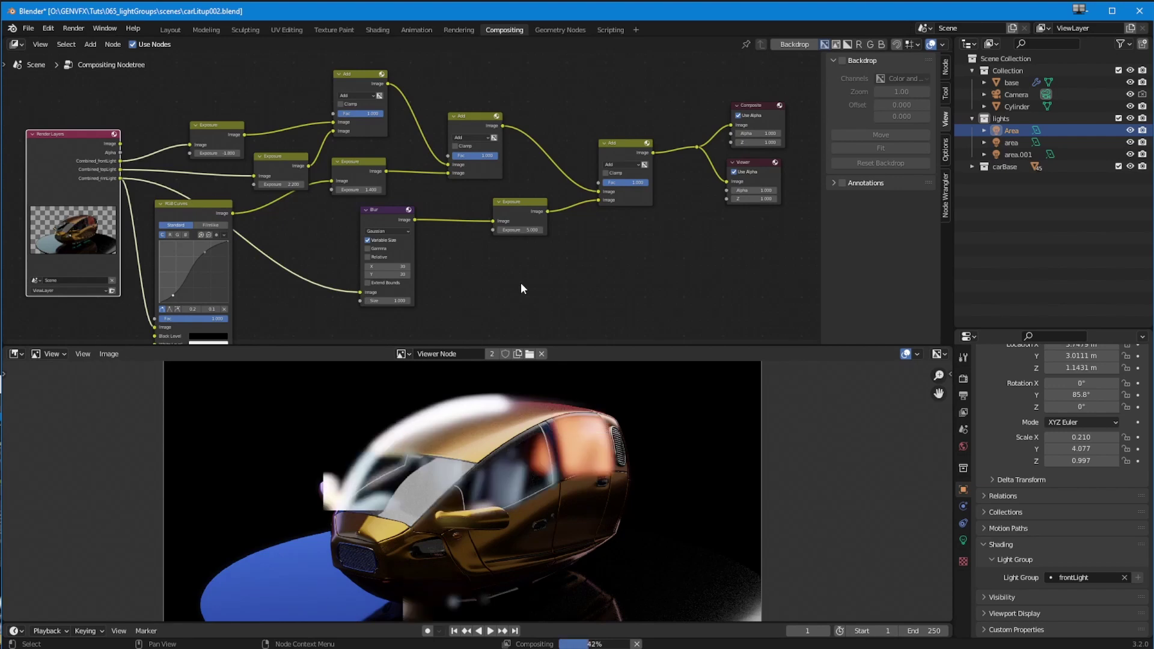
Try exposures of 0 and -2 on the Exposure node following the Blur
double_click(503, 229)
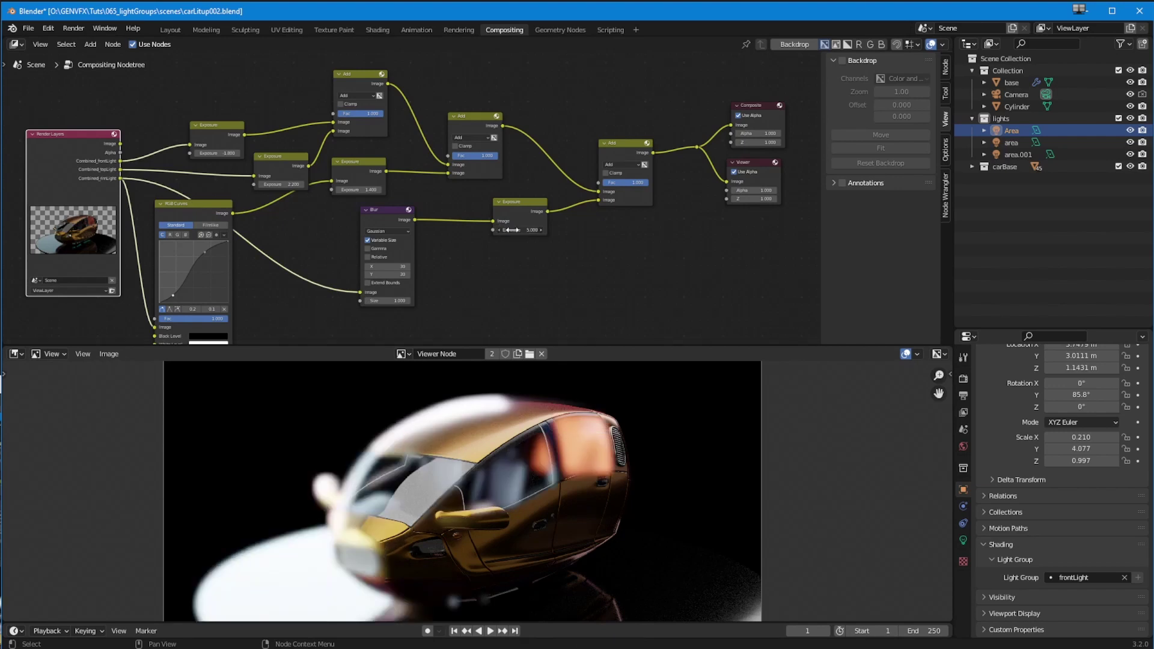
text(0)
key(Return)
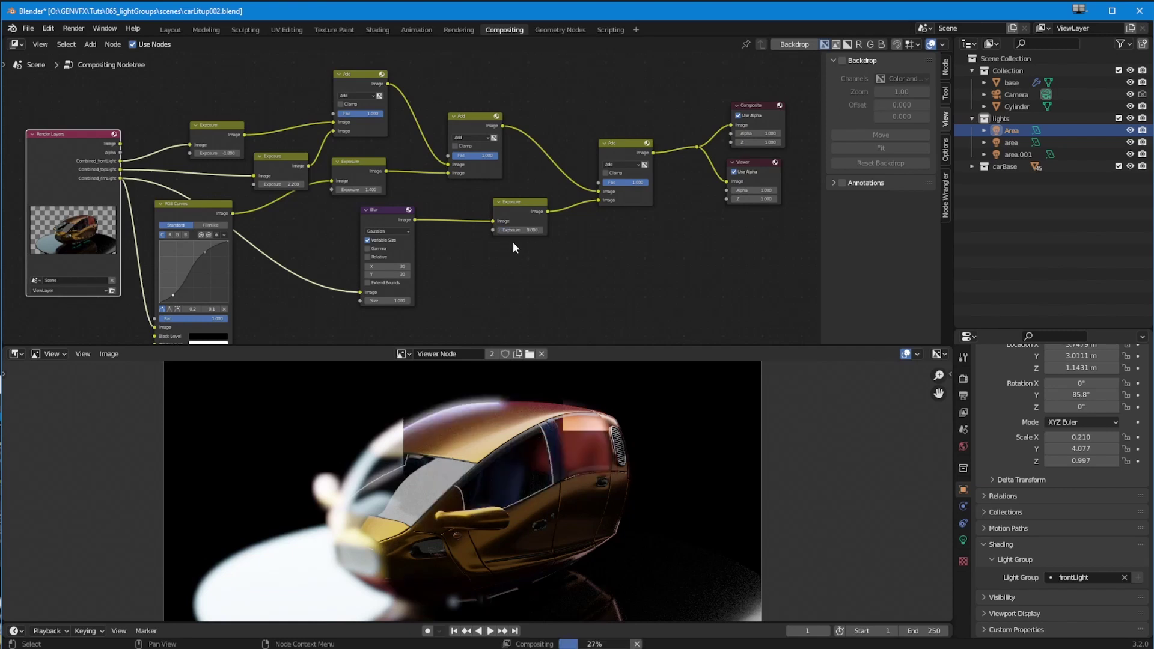
double_click(508, 229)
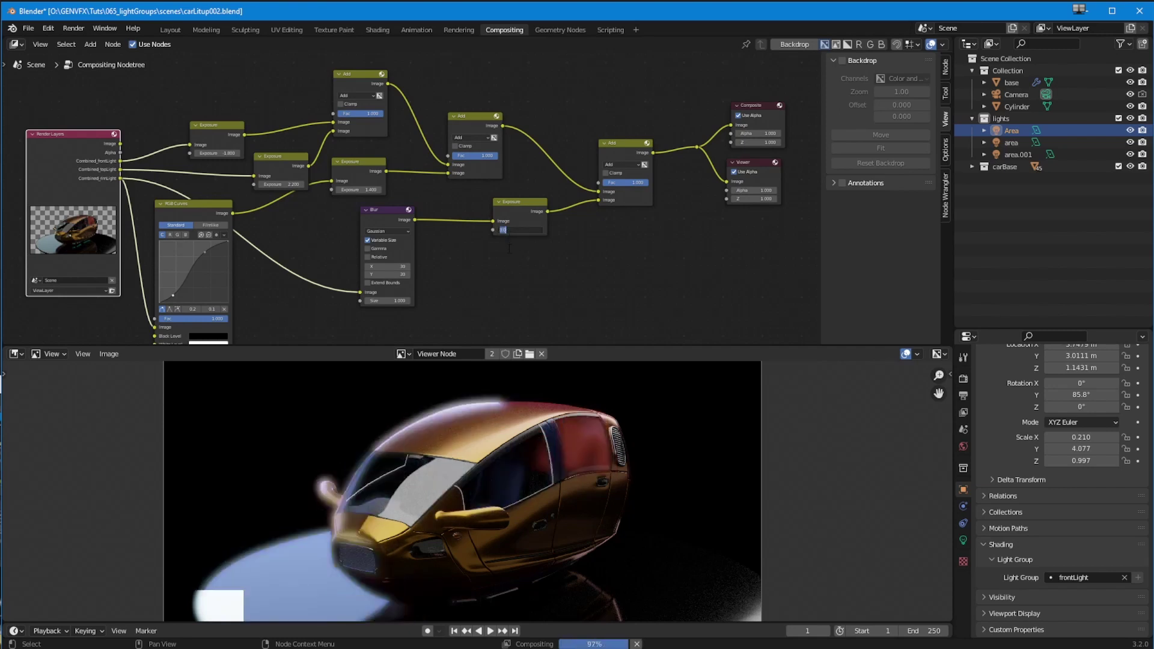
text(2)
key(Return)
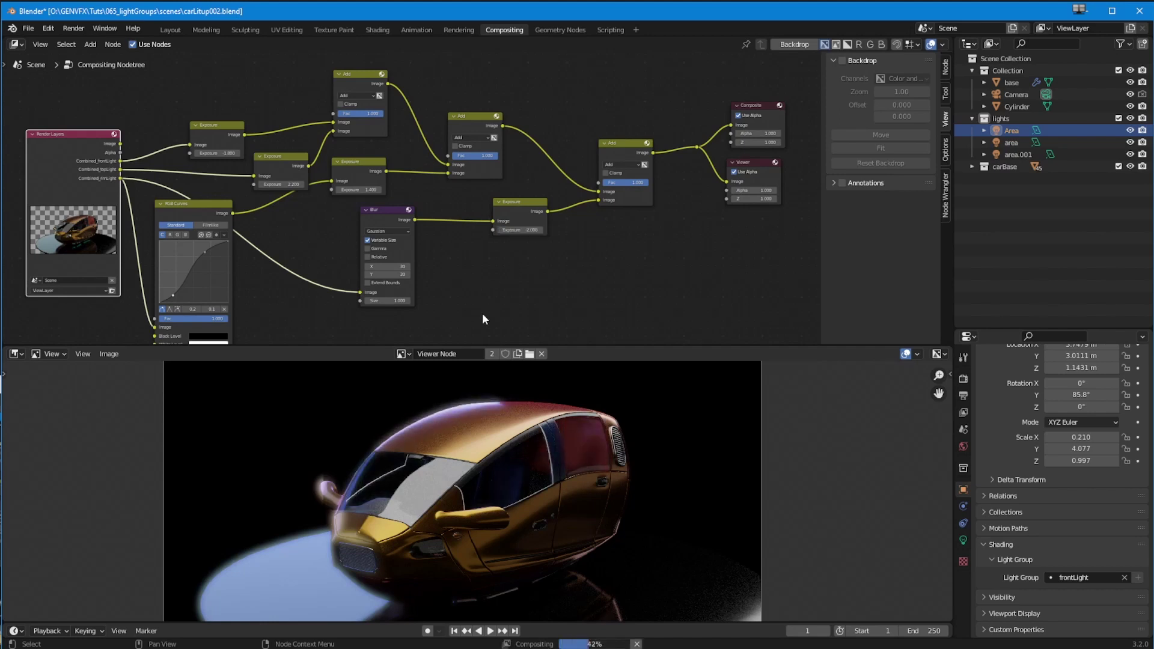
Set the exposure of the blurred rim light glow to -3
click(517, 230)
key(BackSpace)
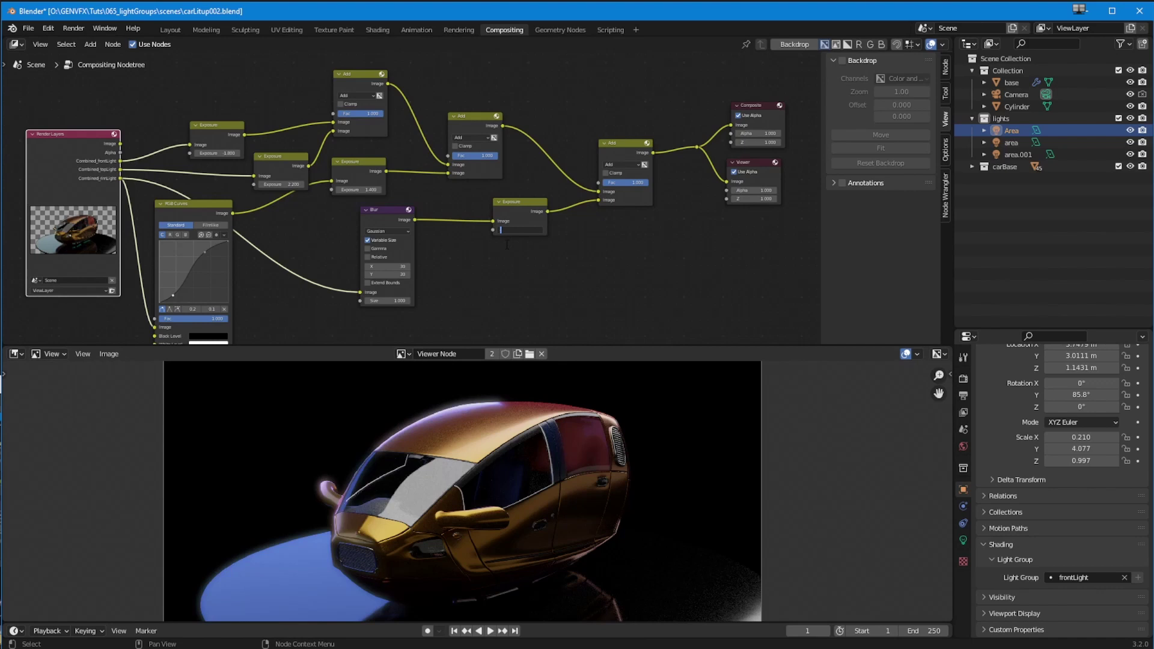
text(-3)
key(Return)
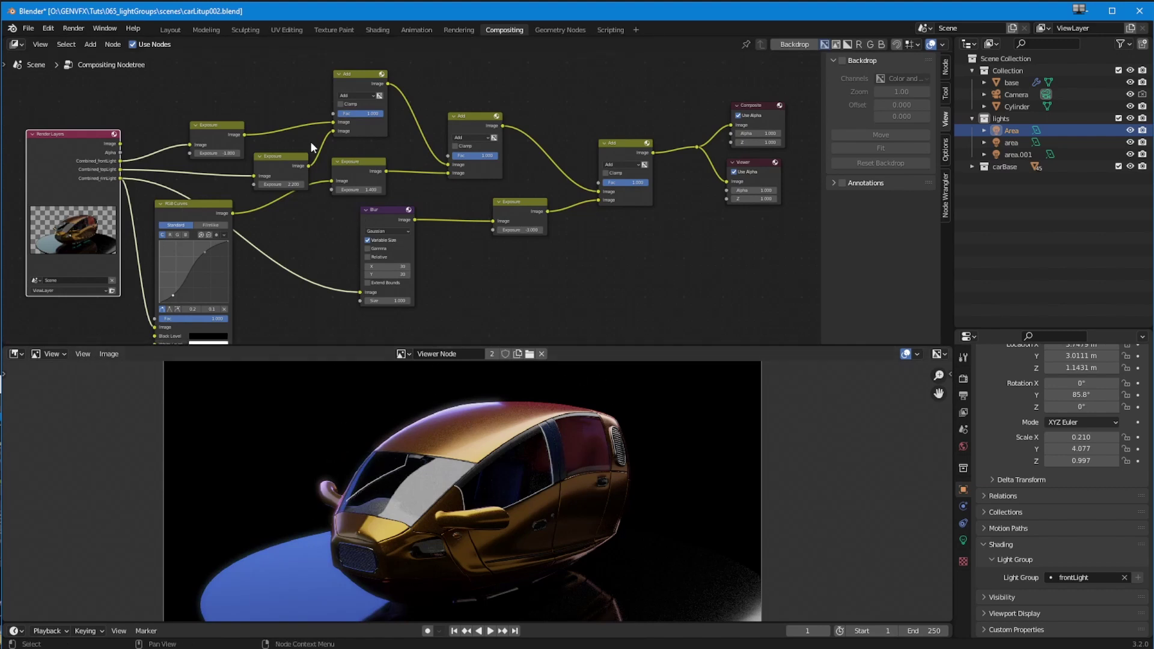
Compare with the original render by routing the Render Layers Image to the outputs, and reconnect the third Add node
drag(120, 144, 696, 146)
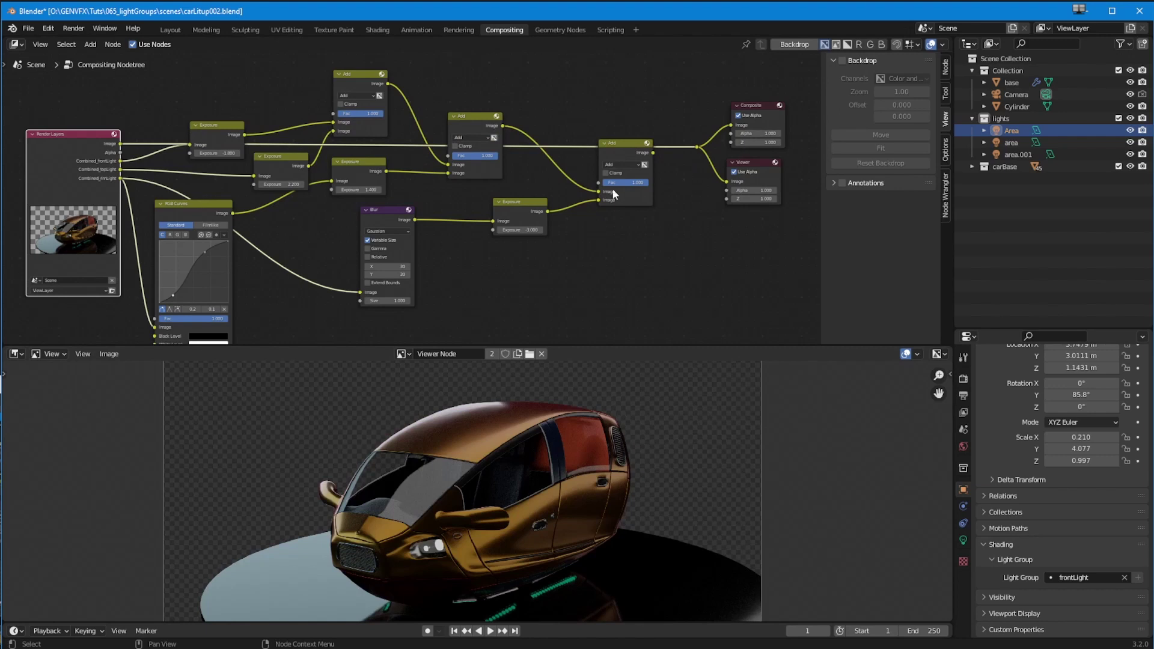
drag(653, 153, 695, 147)
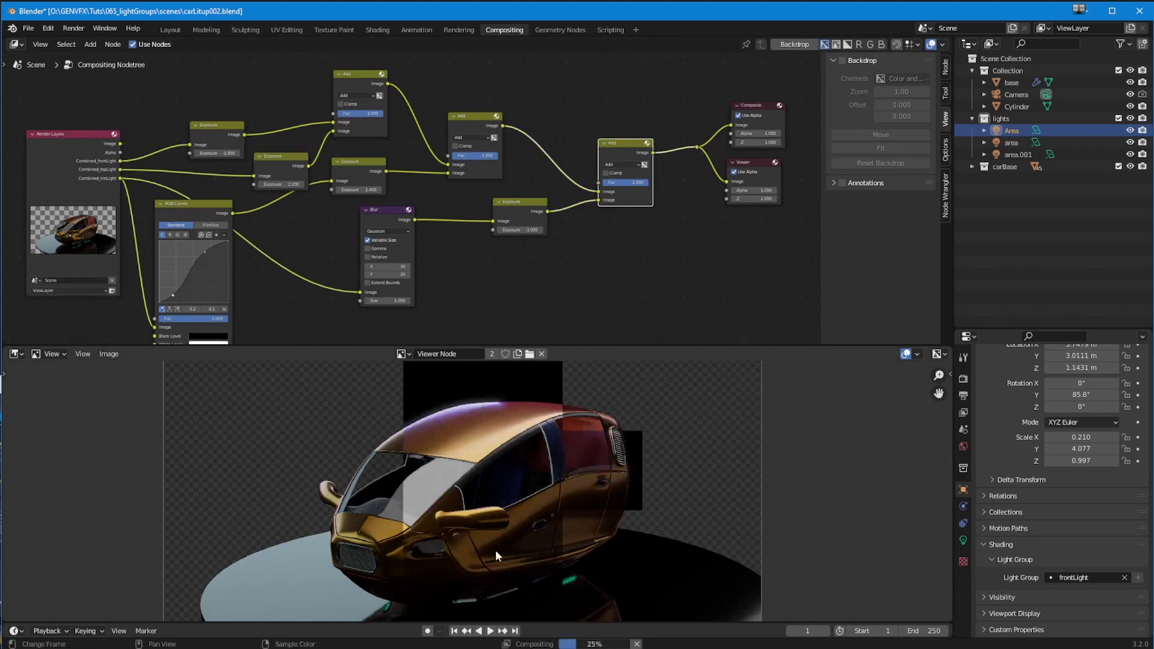